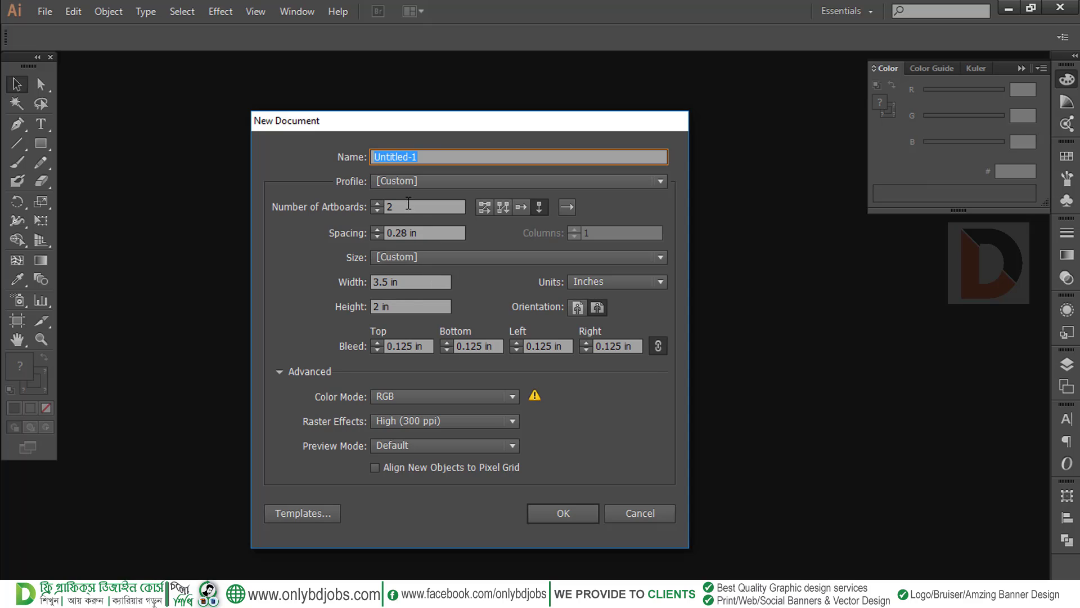
Set the new document to 2 artboards of 3.5 × 2 in with 0.125 in bleed
left_click(408, 204)
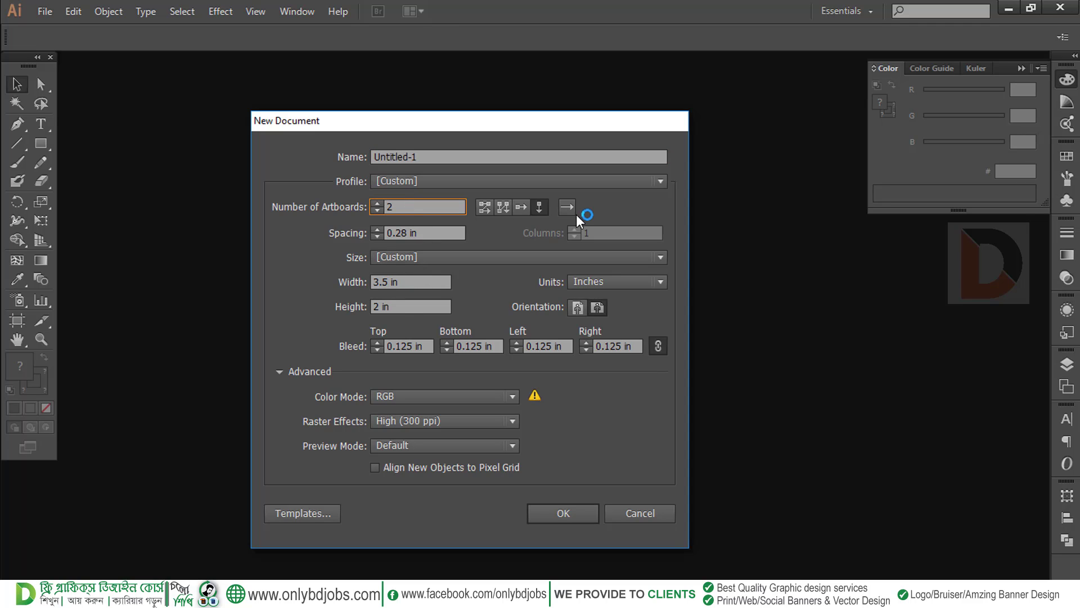
left_click(409, 346)
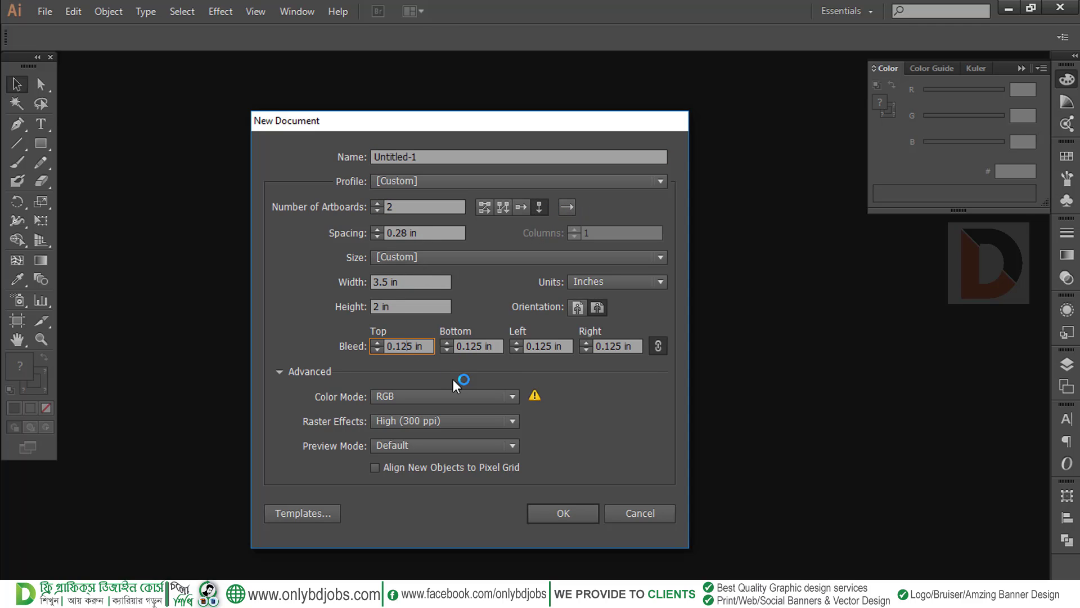
Create the document, then open Simple.ai from the Personal > Free Pik folder
left_click(555, 511)
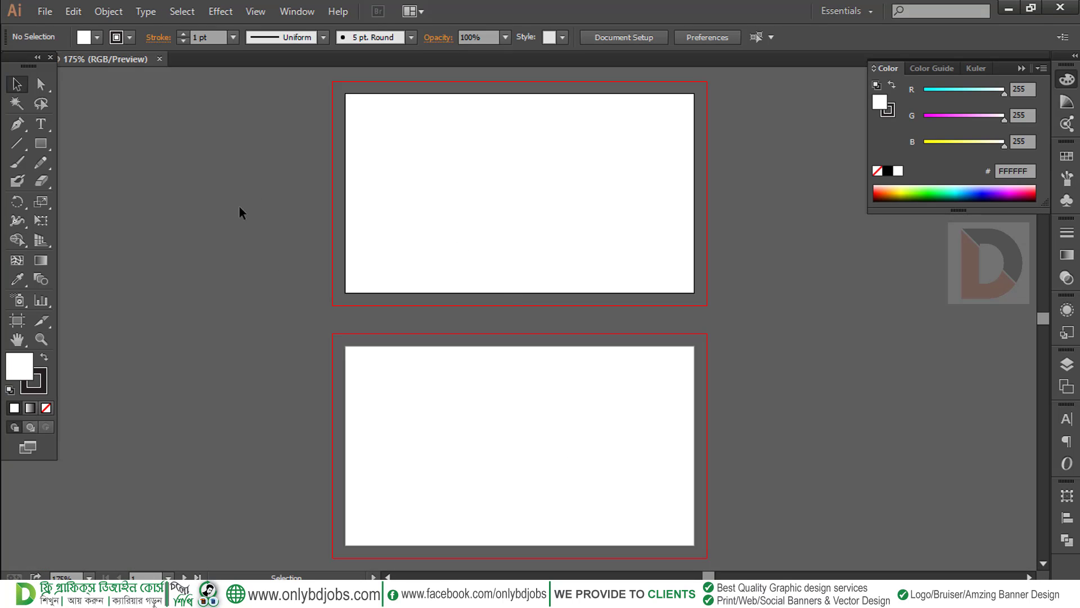
left_click(46, 11)
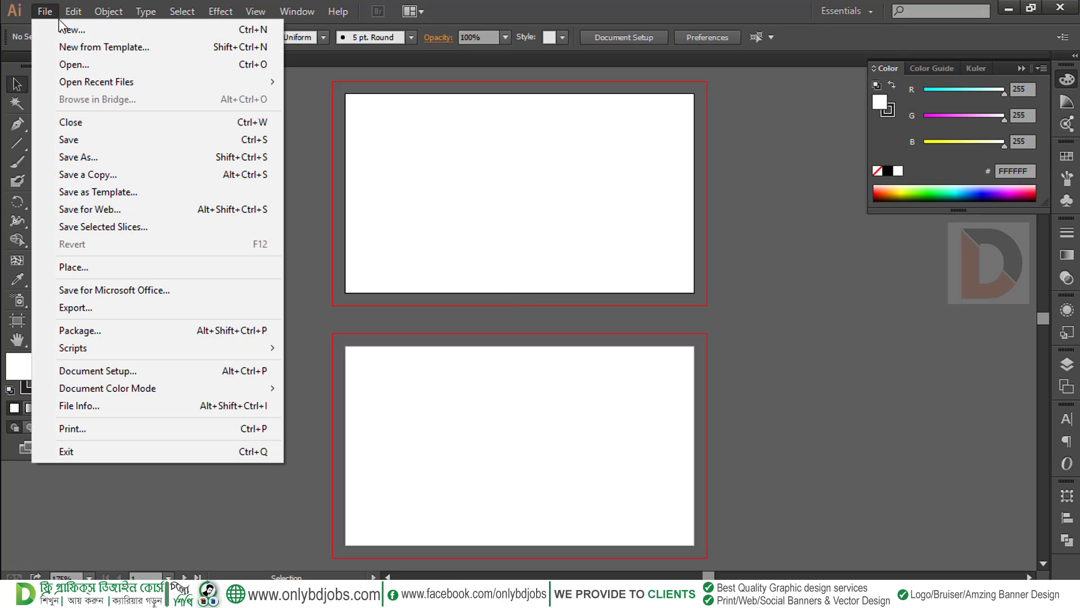
mouse_move(169, 82)
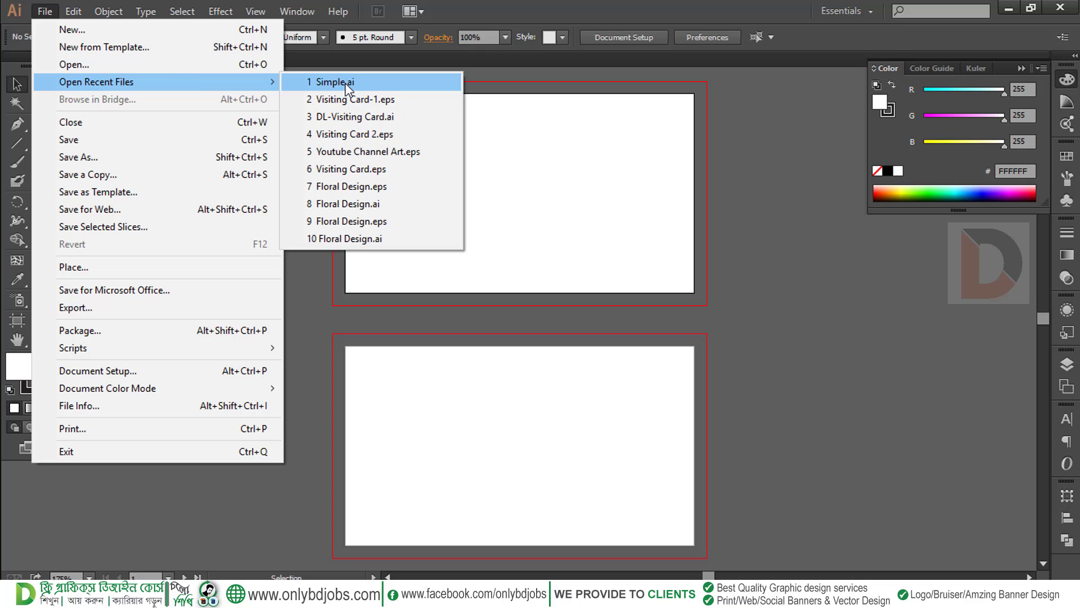
left_click(117, 65)
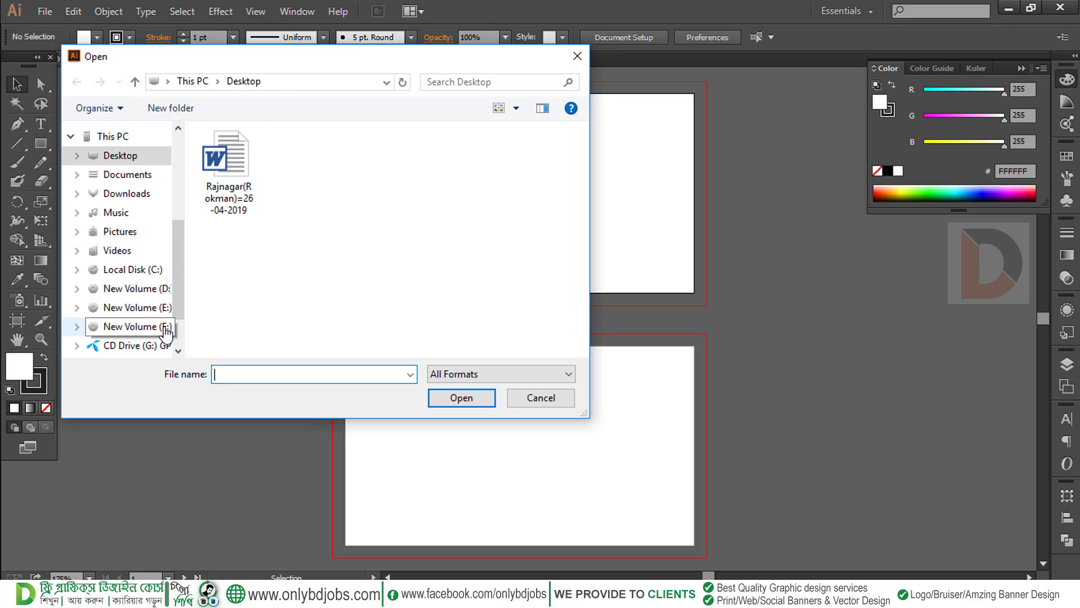
left_click(162, 307)
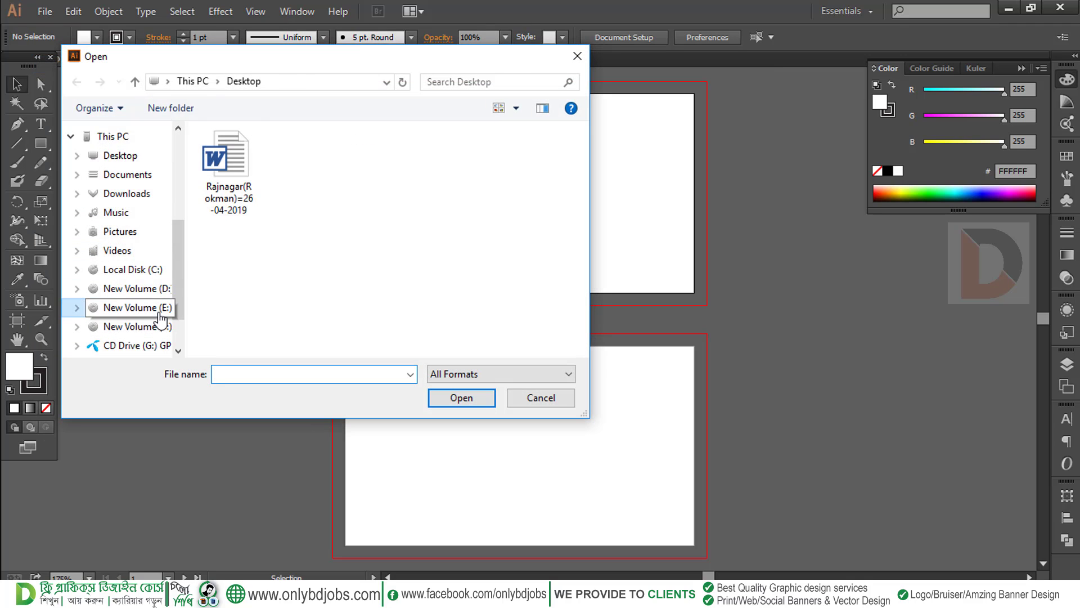
left_click(149, 288)
double_click(270, 153)
left_click(261, 183)
double_click(260, 174)
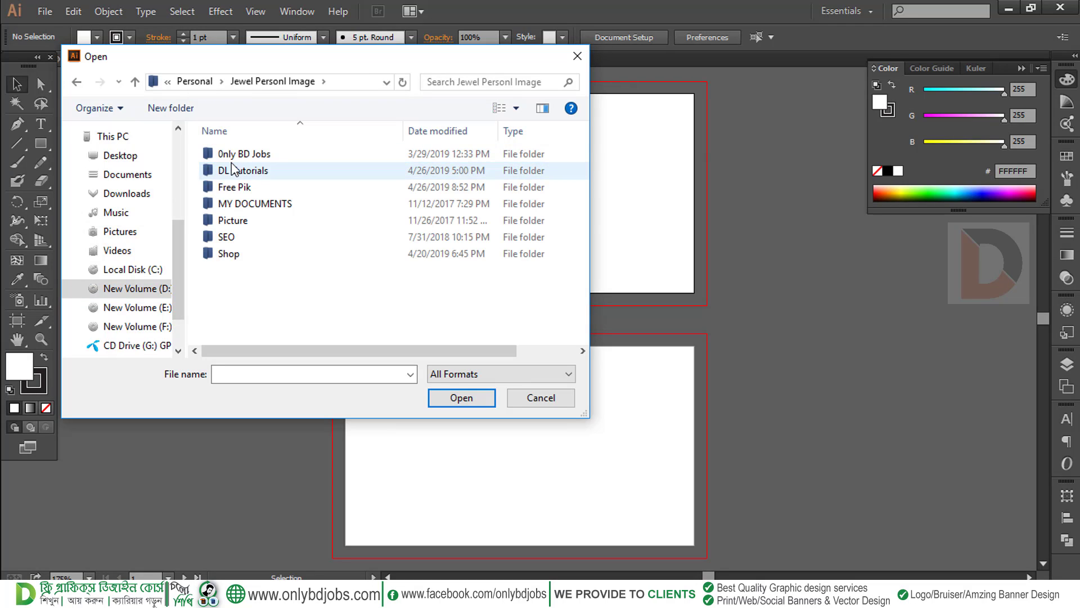
left_click(231, 190)
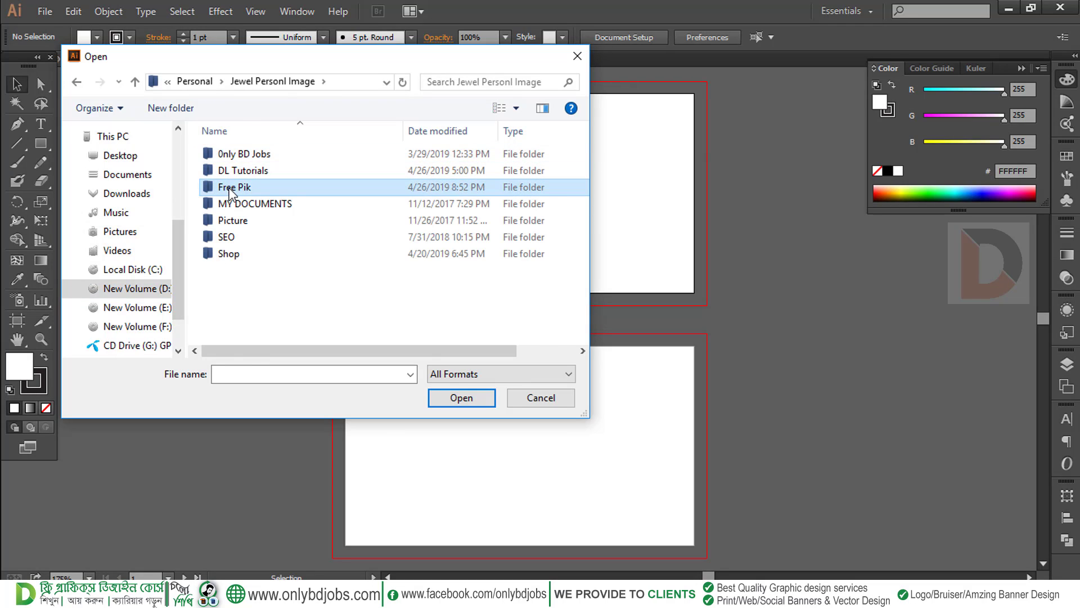
double_click(231, 190)
scroll(276, 287, "down", 1)
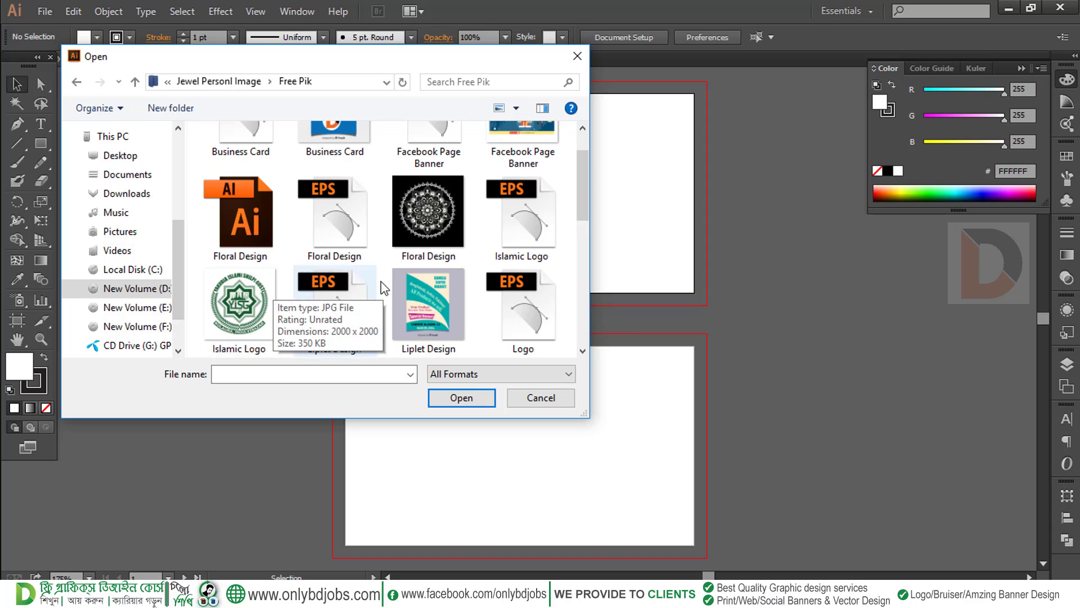
scroll(384, 288, "down", 2)
double_click(342, 320)
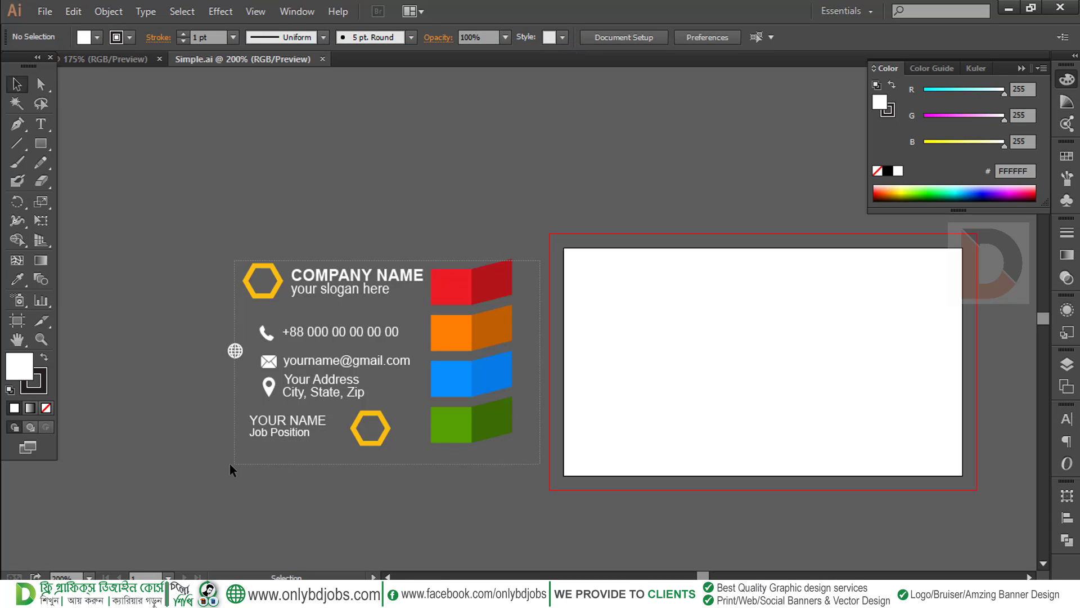
Copy all of Simple.ai's card artwork into the new document, left of the artboards
key("ctrl+a")
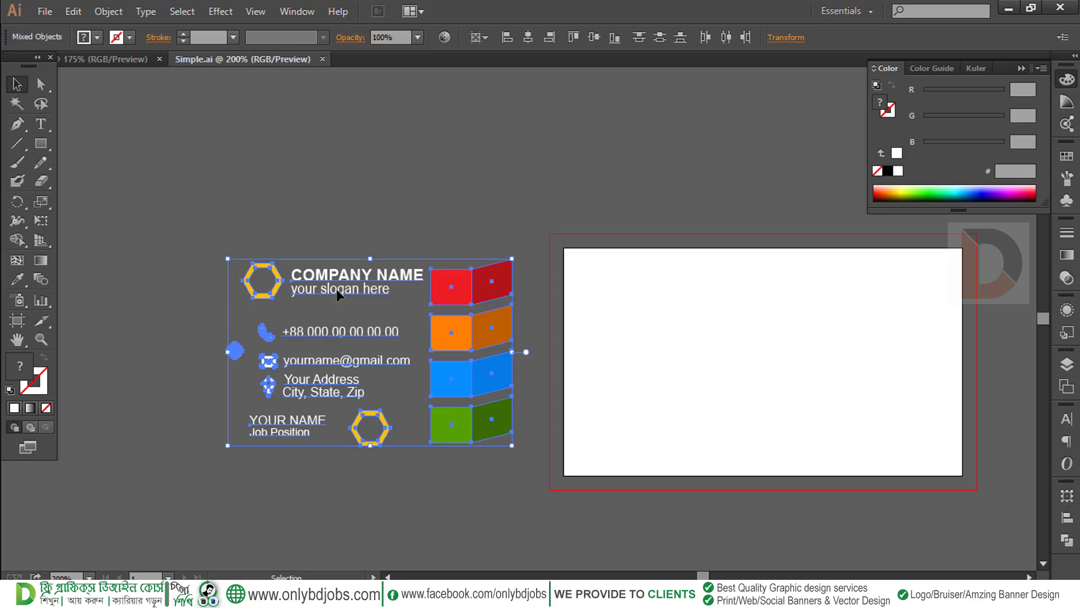
left_click_drag(338, 279, 229, 132)
left_click(242, 323)
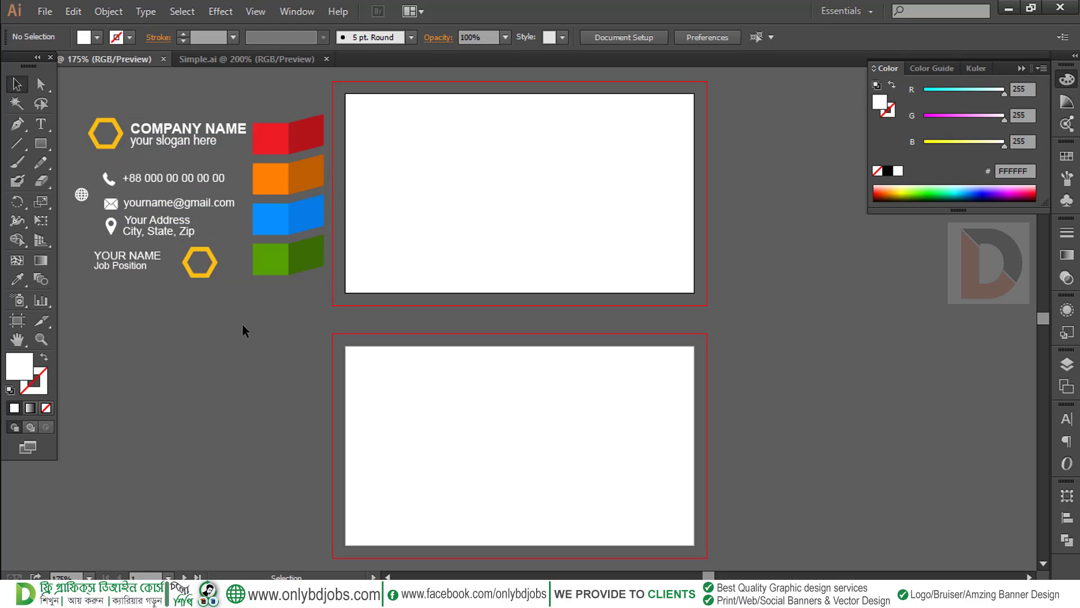
left_click_drag(264, 321, 336, 340)
left_click_drag(221, 163, 180, 161)
Close the Simple.ai document, keeping the new document's artboards in view
left_click(210, 335)
left_click_drag(288, 298, 300, 325)
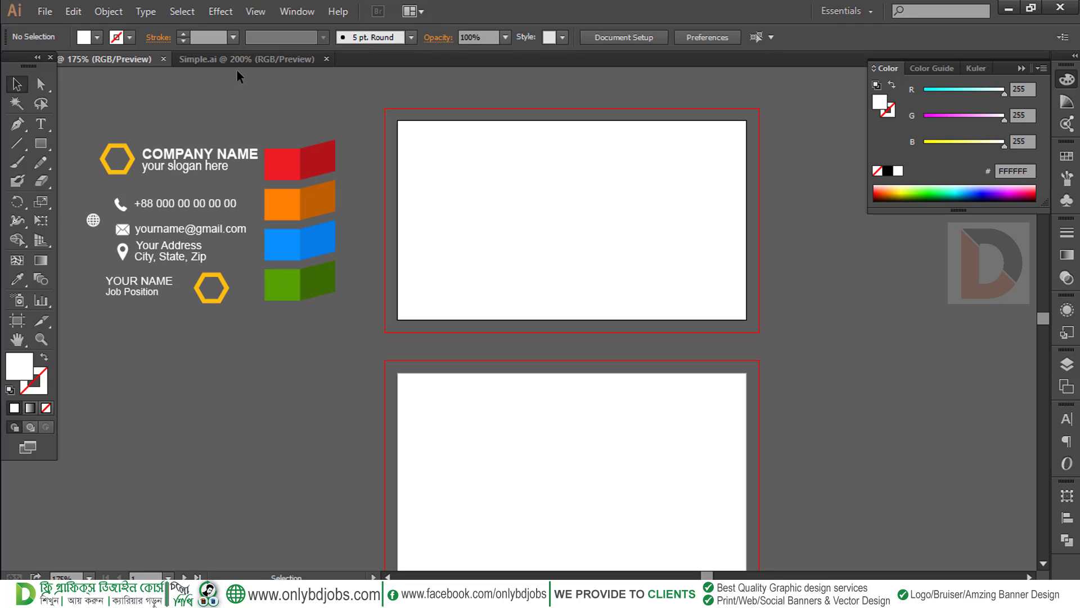
left_click(324, 58)
left_click_drag(204, 249, 199, 275)
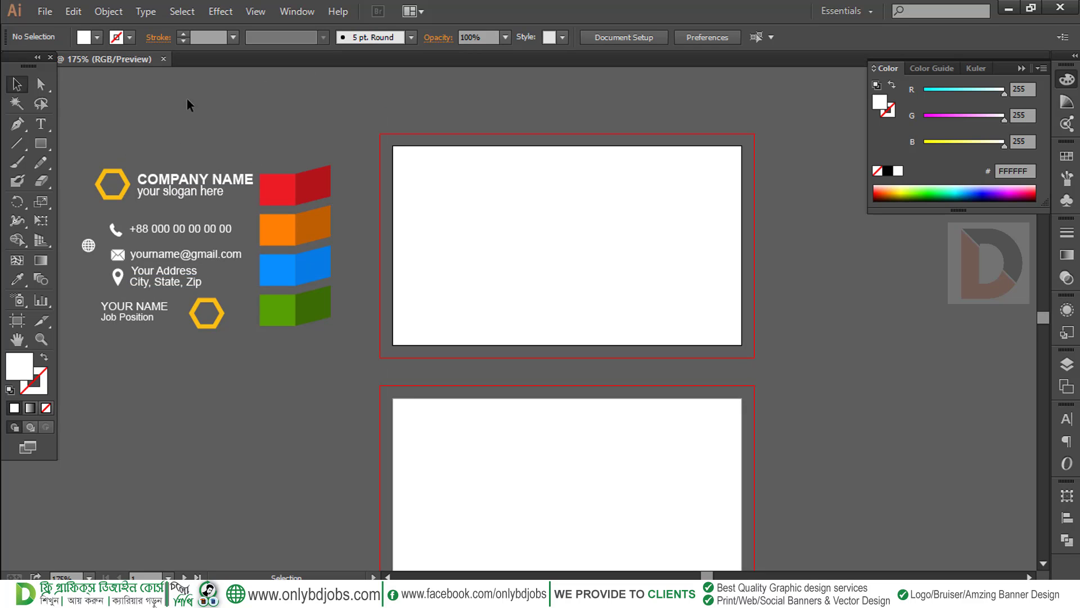
Draw a 3.75 × 2.25 in rectangle covering the top artboard out to its bleed
key("p")
left_click(41, 144)
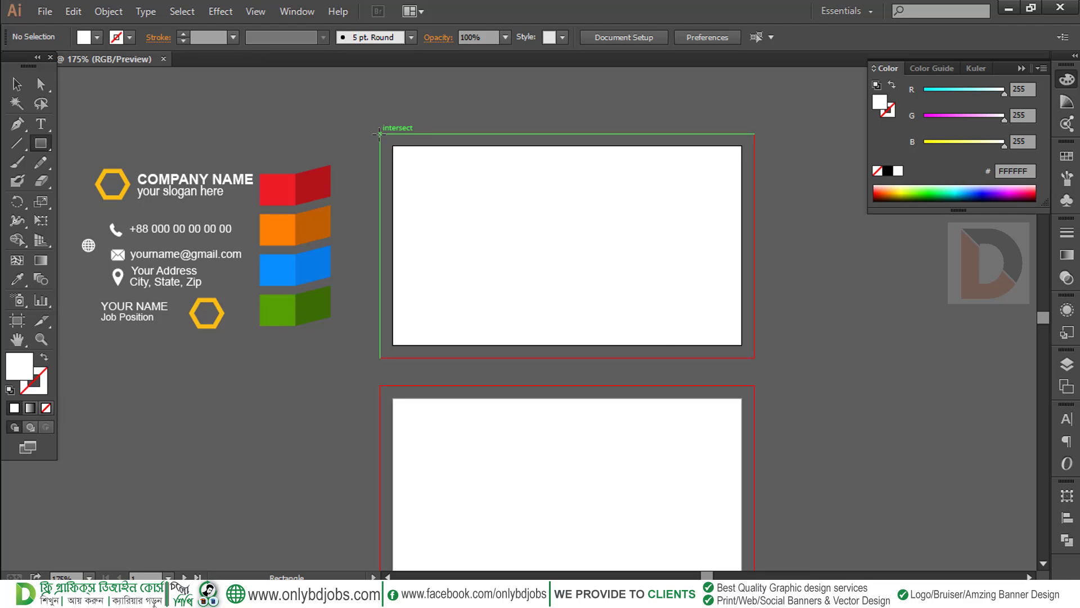
left_click_drag(379, 134, 664, 358)
key("space")
left_click_drag(595, 343, 581, 318)
key("space")
left_click_drag(499, 277, 483, 281)
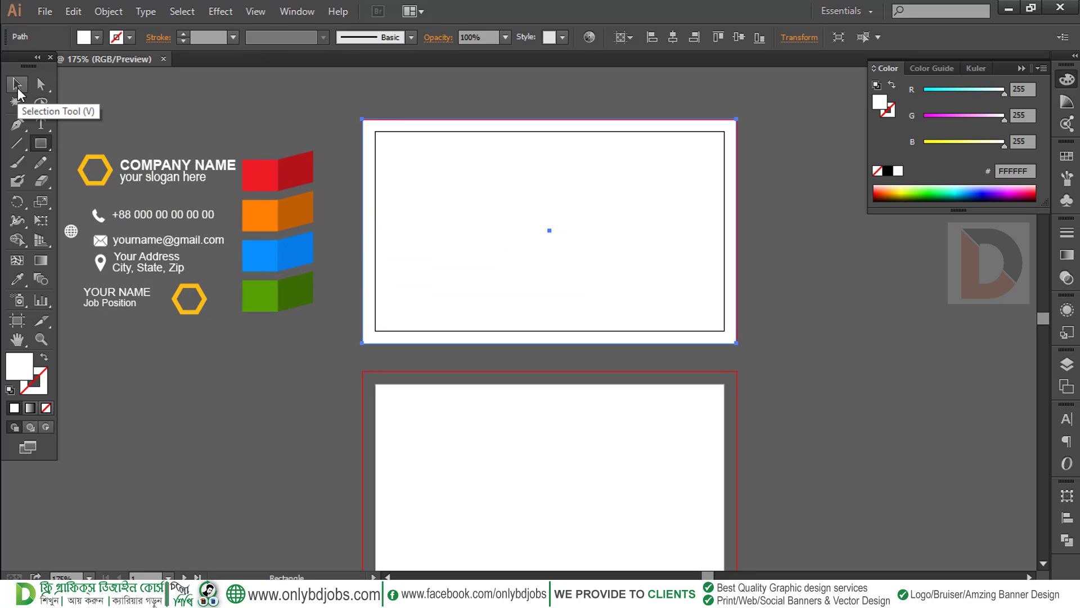
Fill the bleed rectangle with dark charcoal #212121
left_click(18, 278)
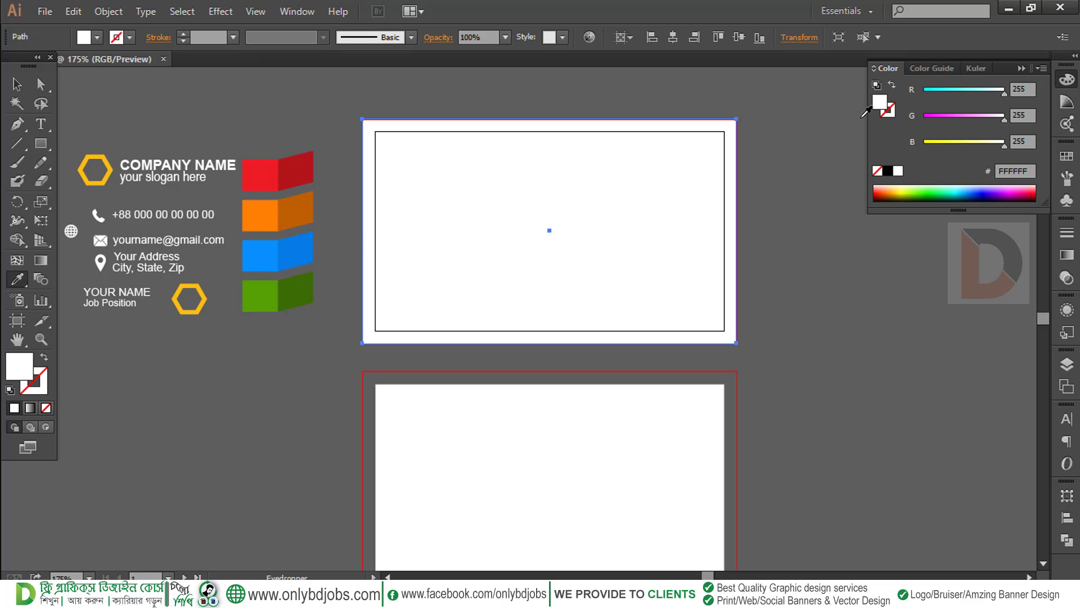
left_click(831, 176)
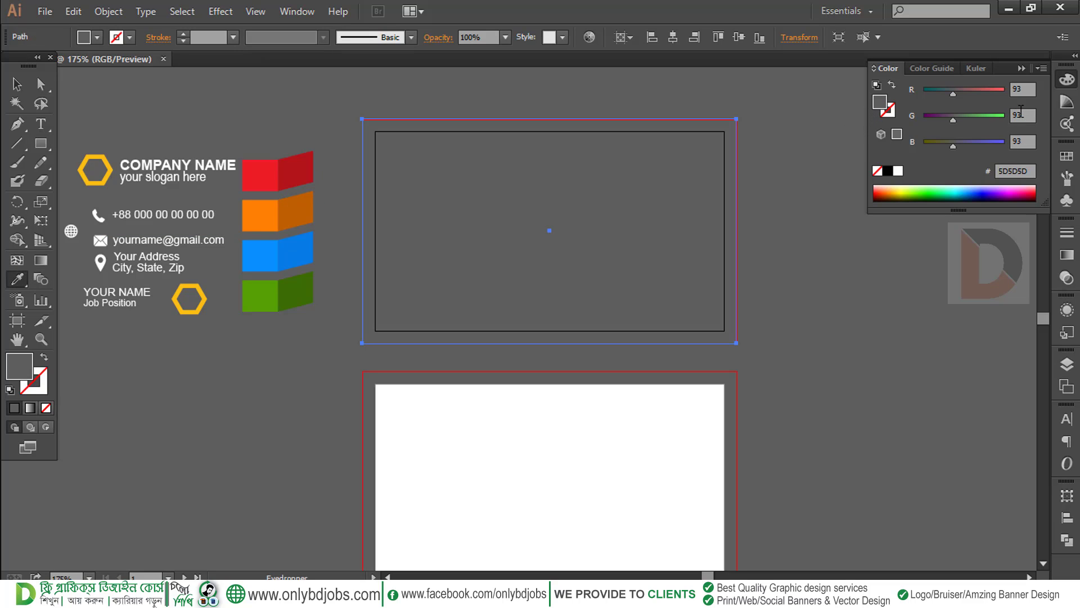
double_click(881, 104)
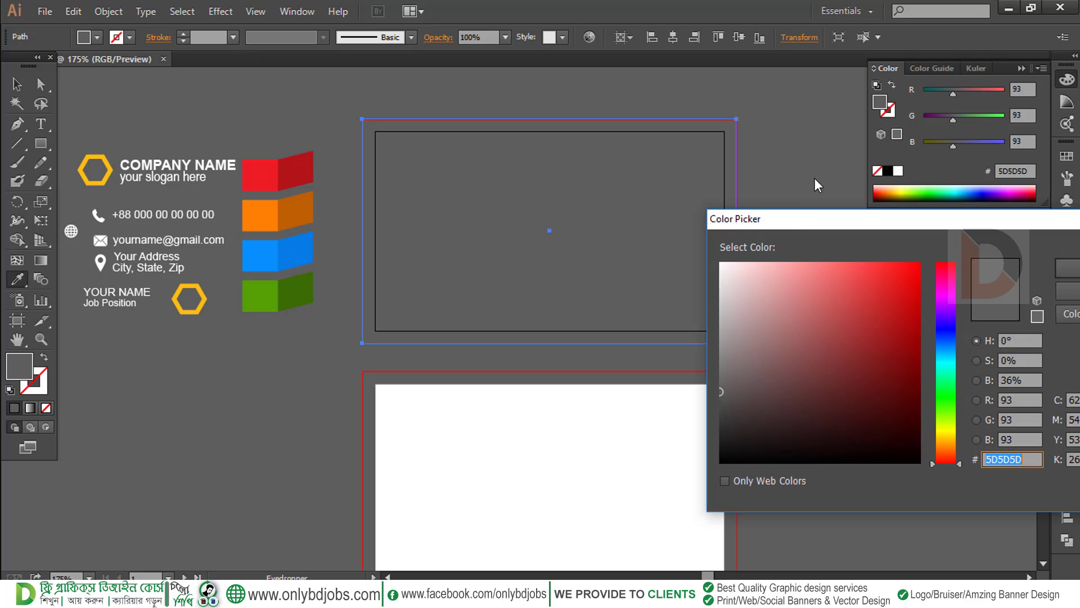
left_click_drag(726, 411, 721, 437)
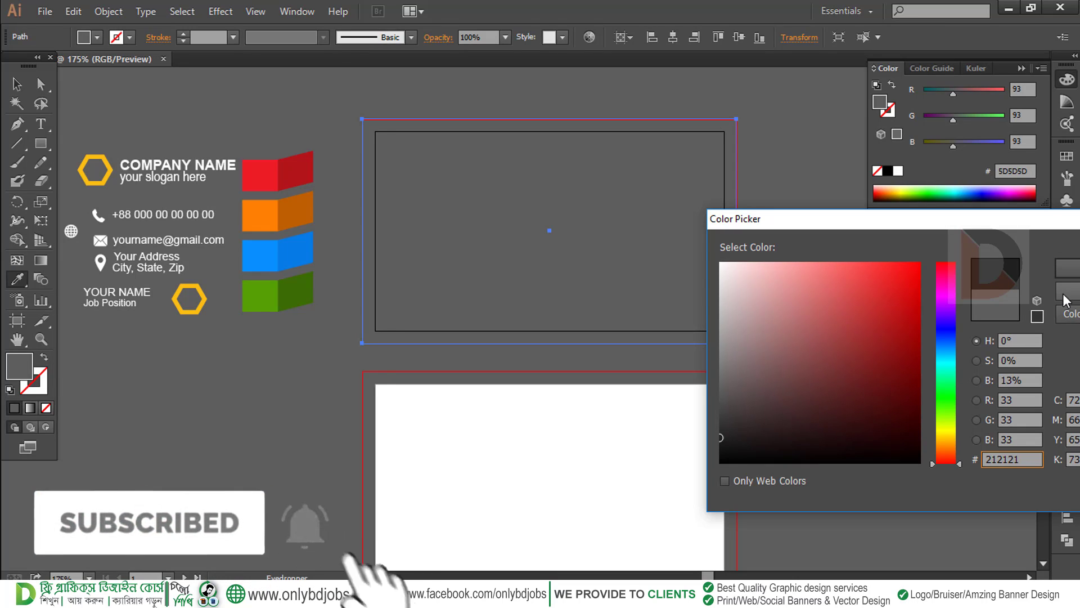
left_click(1067, 268)
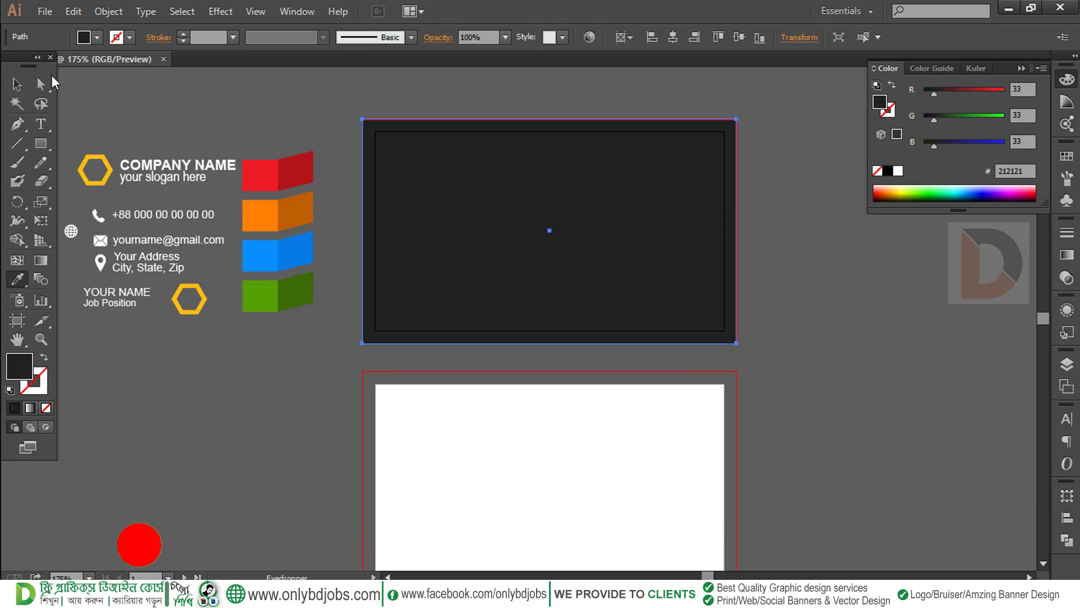
left_click(18, 85)
left_click(246, 99)
Duplicate the dark rectangle onto the lower artboard
key("space")
mouse_move(486, 166)
left_mouse_down()
mouse_move(454, 171)
mouse_move(499, 166)
left_mouse_up()
mouse_move(434, 172)
left_mouse_down()
mouse_move(452, 170)
mouse_move(440, 171)
left_mouse_up()
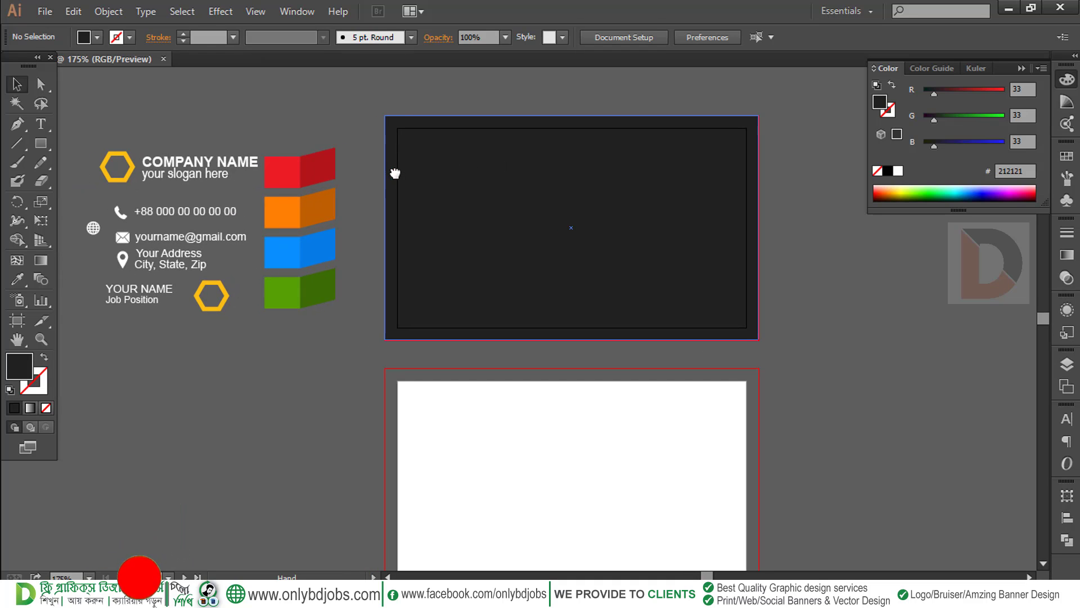
left_click(393, 171)
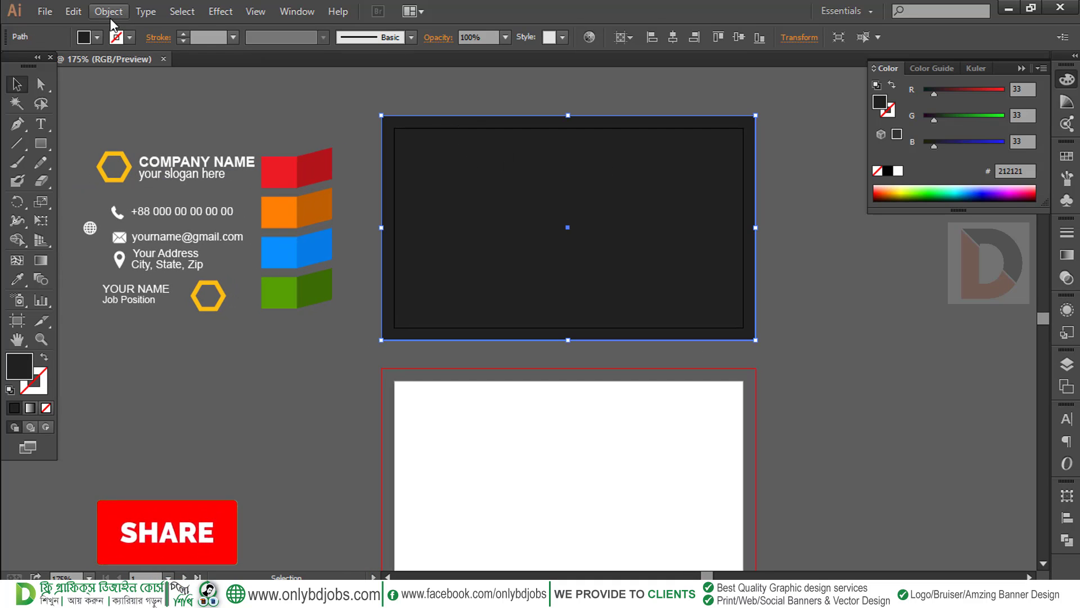
left_click_drag(540, 243, 562, 444)
Select both dark background rectangles and lock them with Object > Lock > Selection
left_click_drag(609, 356, 631, 275)
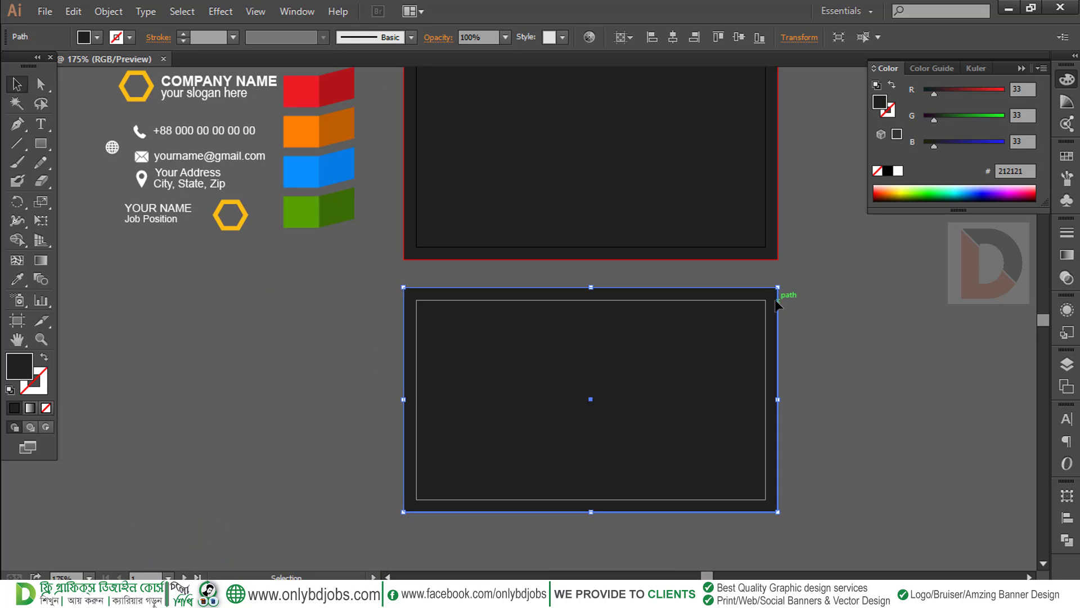
left_click_drag(779, 304, 729, 360)
left_click_drag(771, 251, 658, 393)
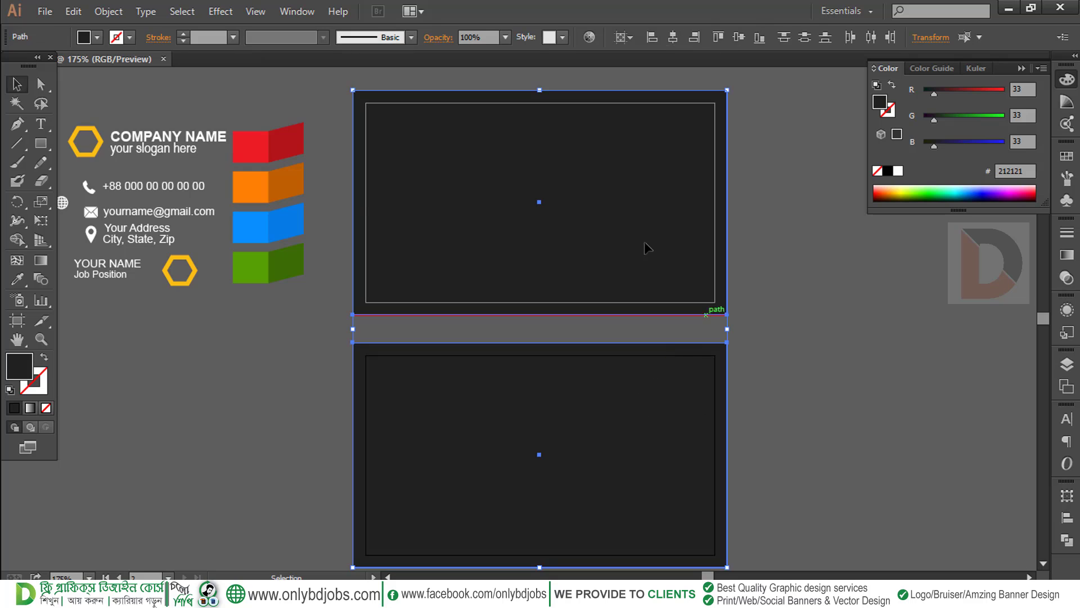
left_click(108, 11)
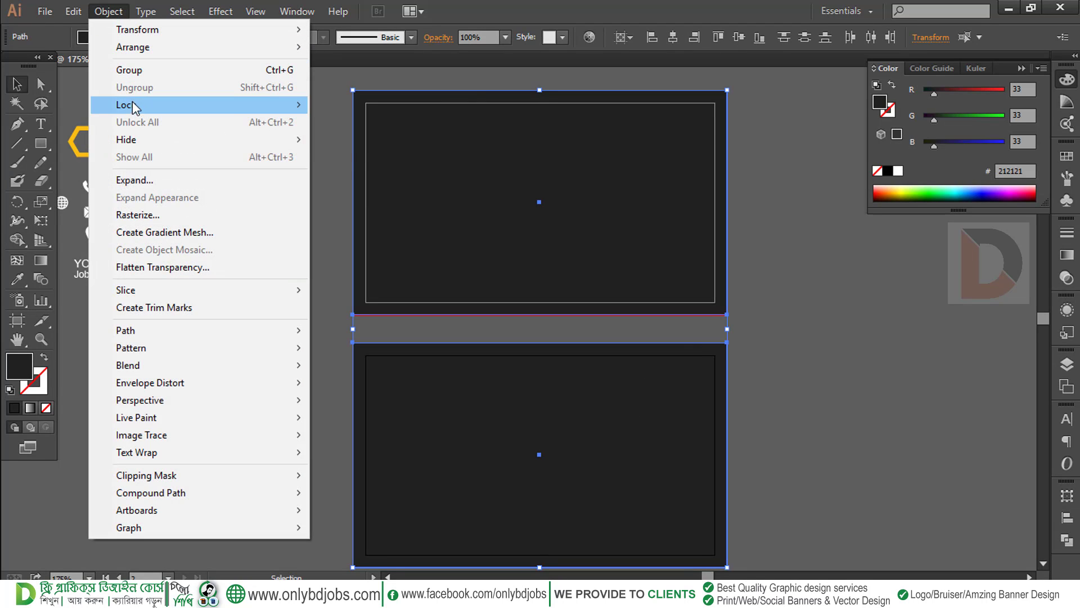
mouse_move(135, 105)
left_click(347, 107)
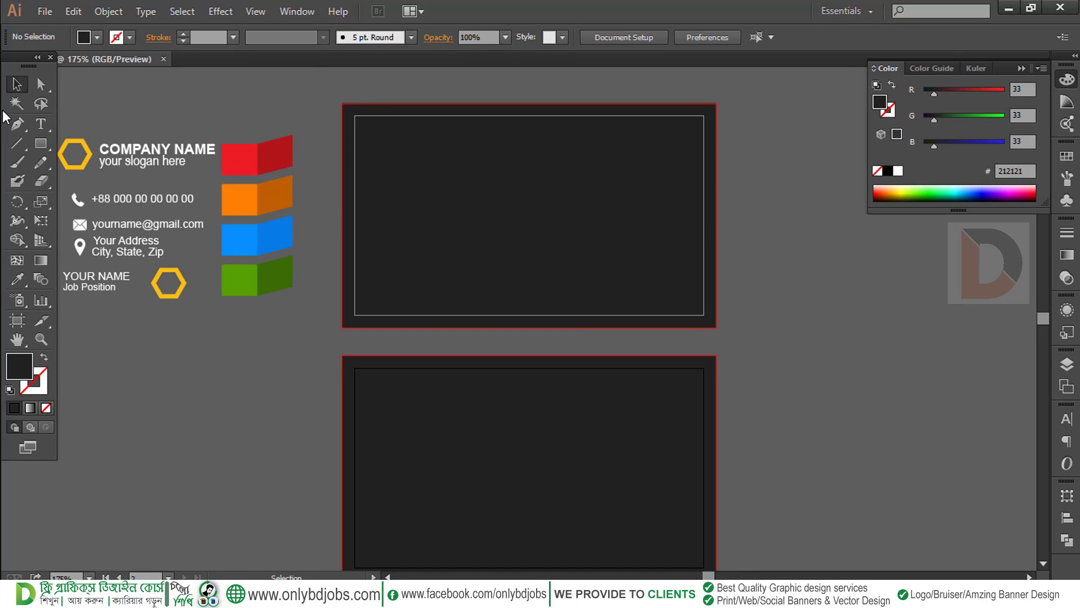
Draw a long band across the card's upper right and fill it with the sample block's red
left_click(19, 124)
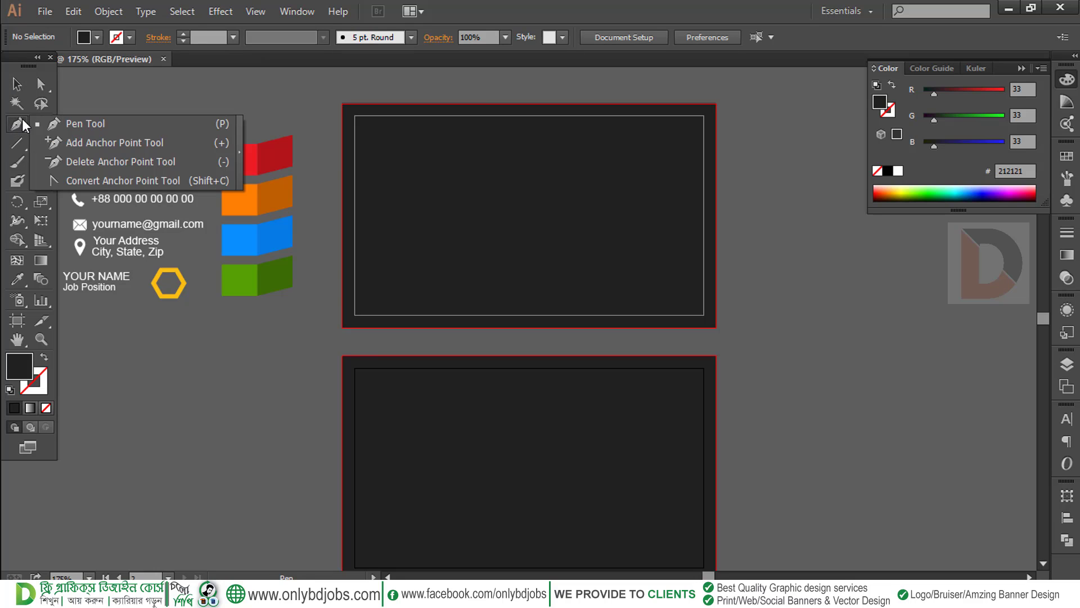
left_click(17, 140)
left_click(41, 143)
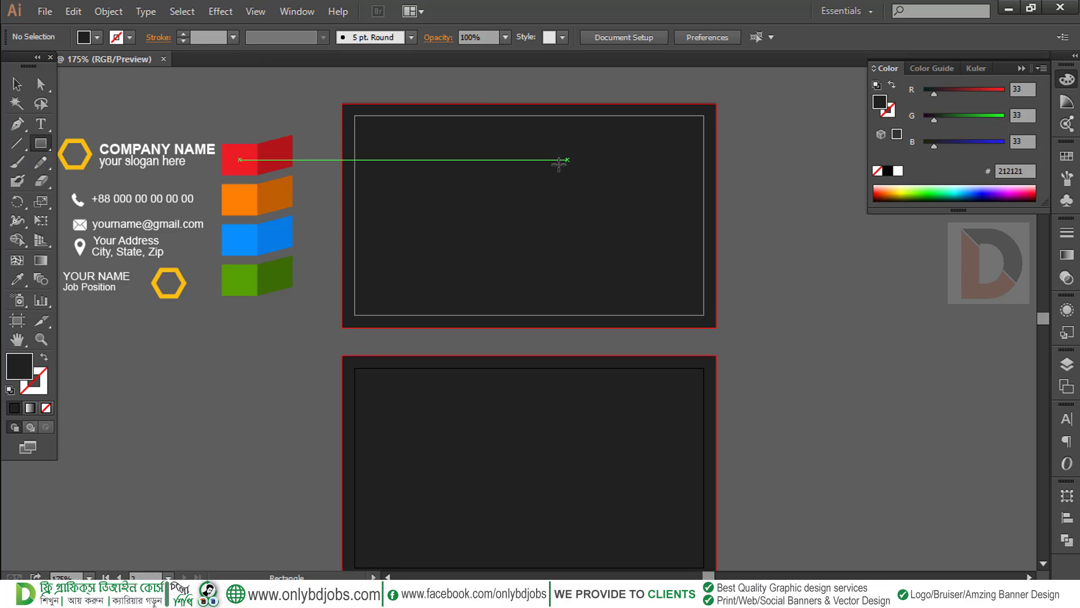
left_click_drag(548, 155, 716, 183)
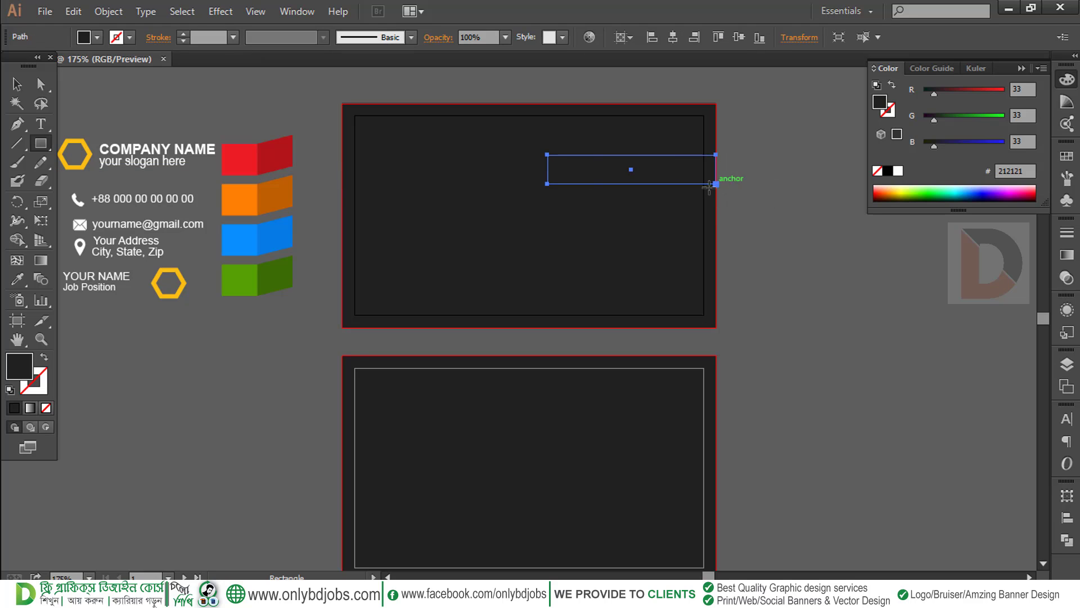
left_click(18, 278)
left_click(250, 158)
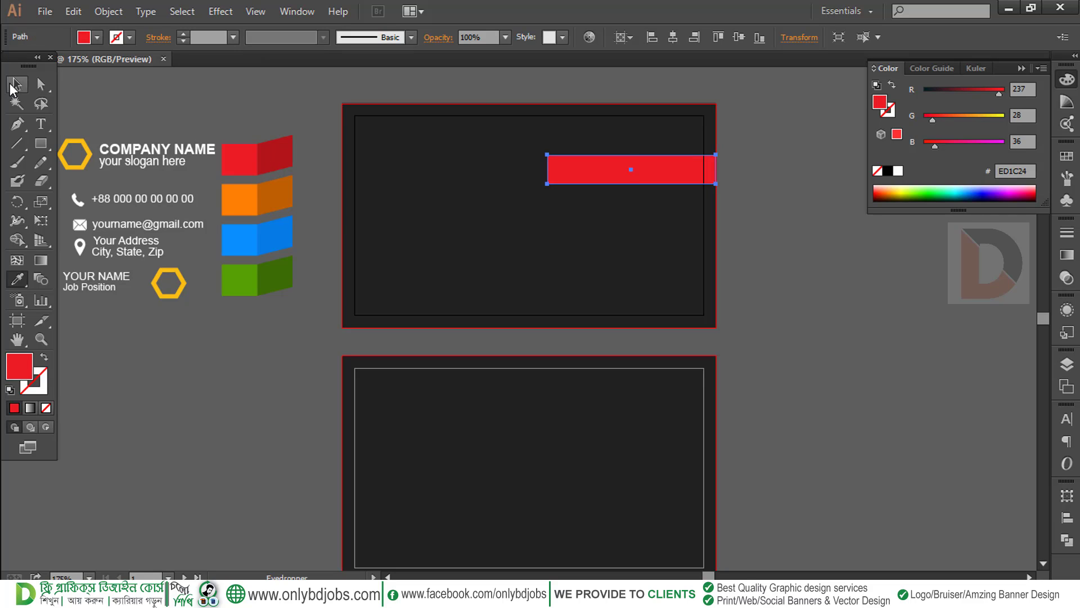
left_click(13, 86)
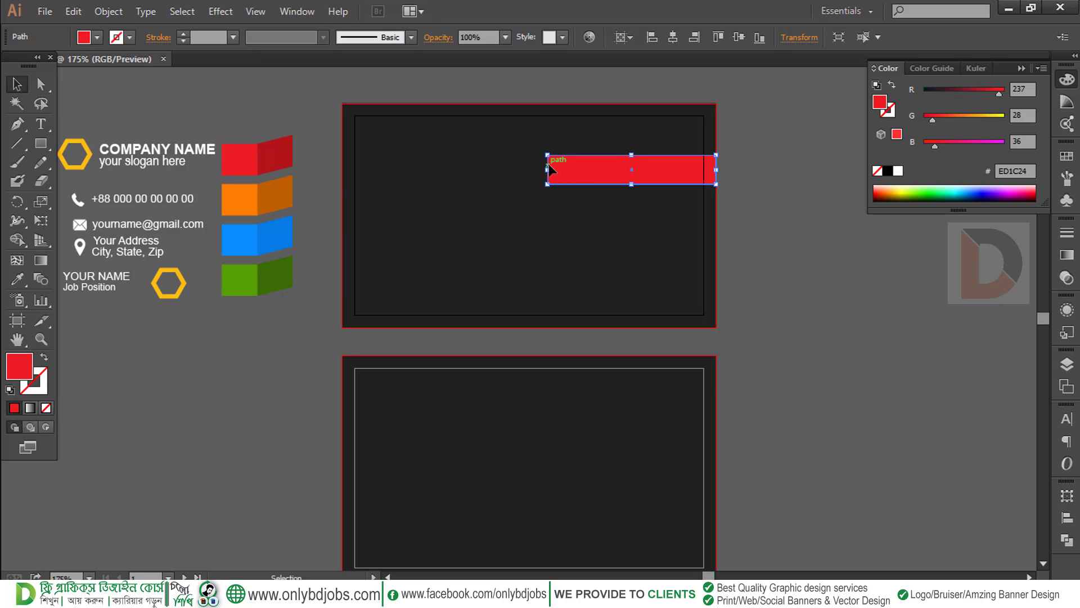
left_click(581, 186)
left_click(561, 175)
left_click_drag(560, 173, 570, 174)
Paste a copy of the red band in place and shrink it to a small square at its left
left_click(107, 12)
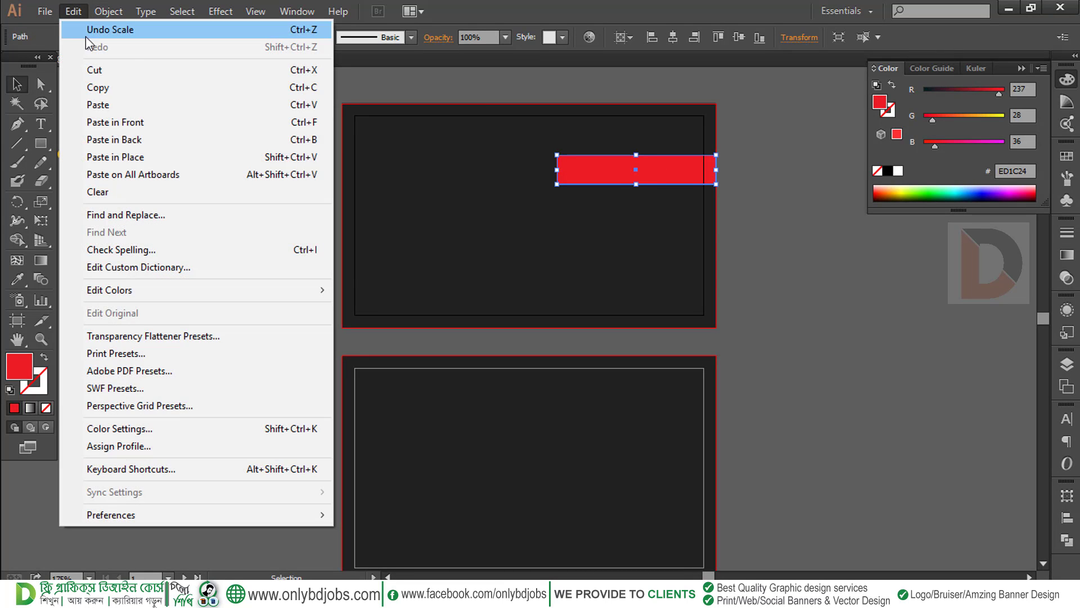
left_click(100, 86)
left_click(79, 14)
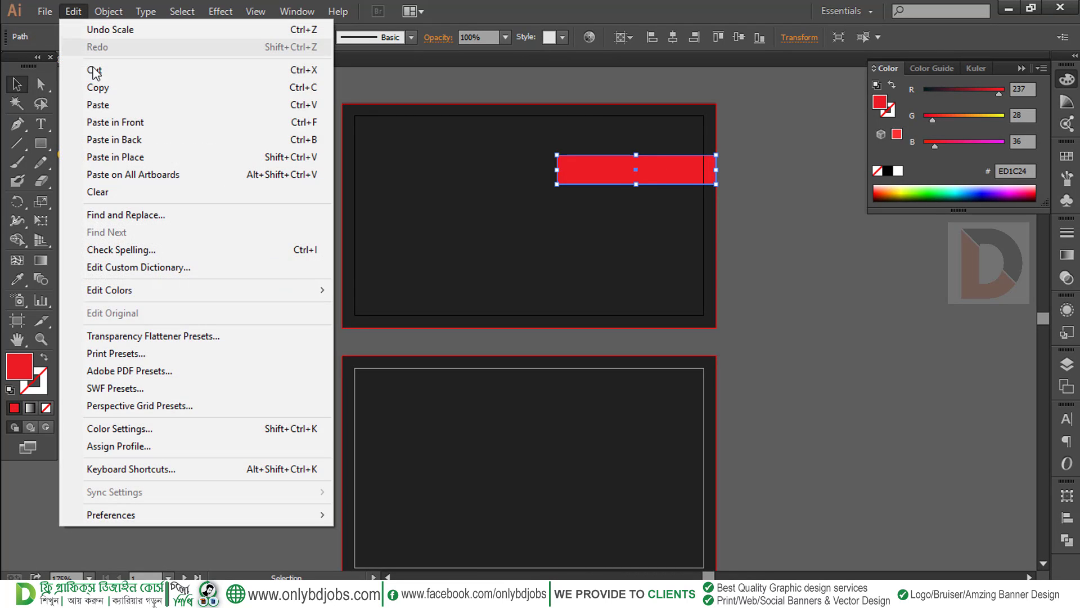
left_click(112, 157)
left_click_drag(674, 179, 521, 179)
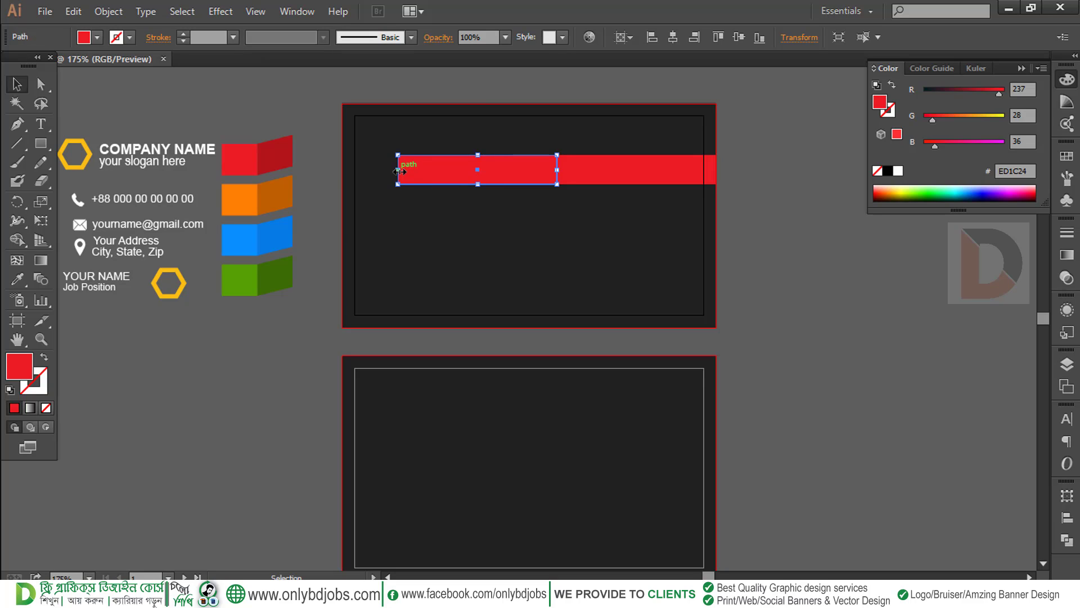
left_click_drag(398, 171, 525, 177)
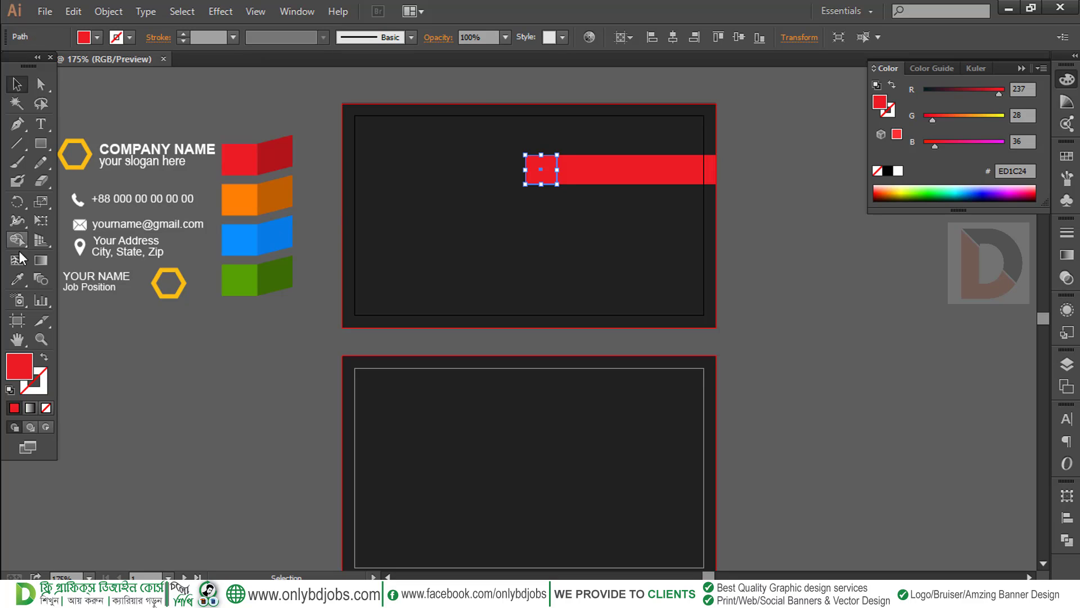
Recolor the small square darker red #B2151B and skew its left corners into a slanted fold
left_click(21, 281)
left_click(276, 155)
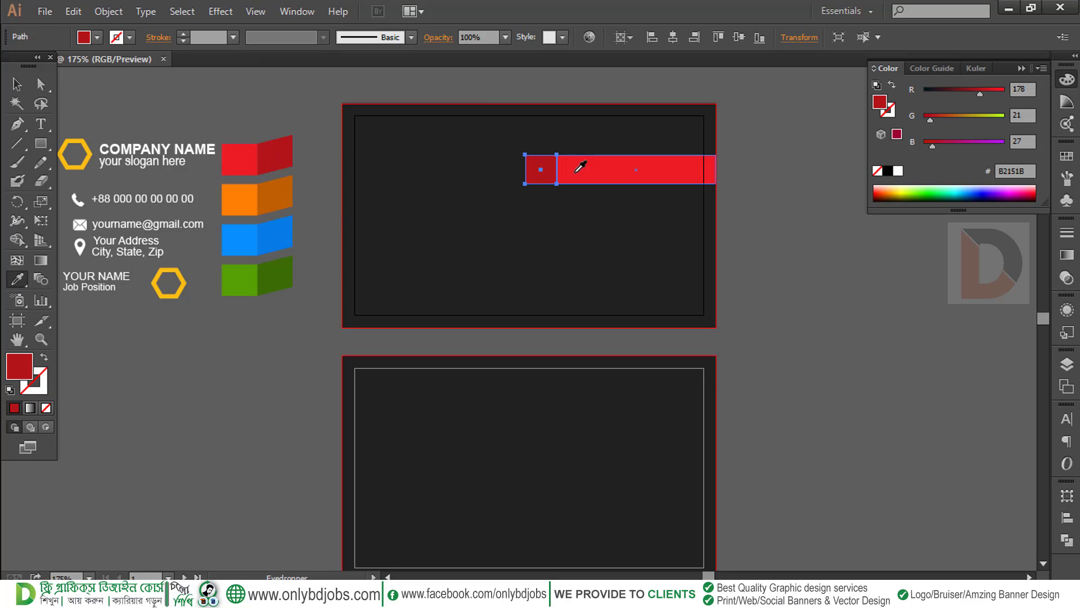
left_click(22, 90)
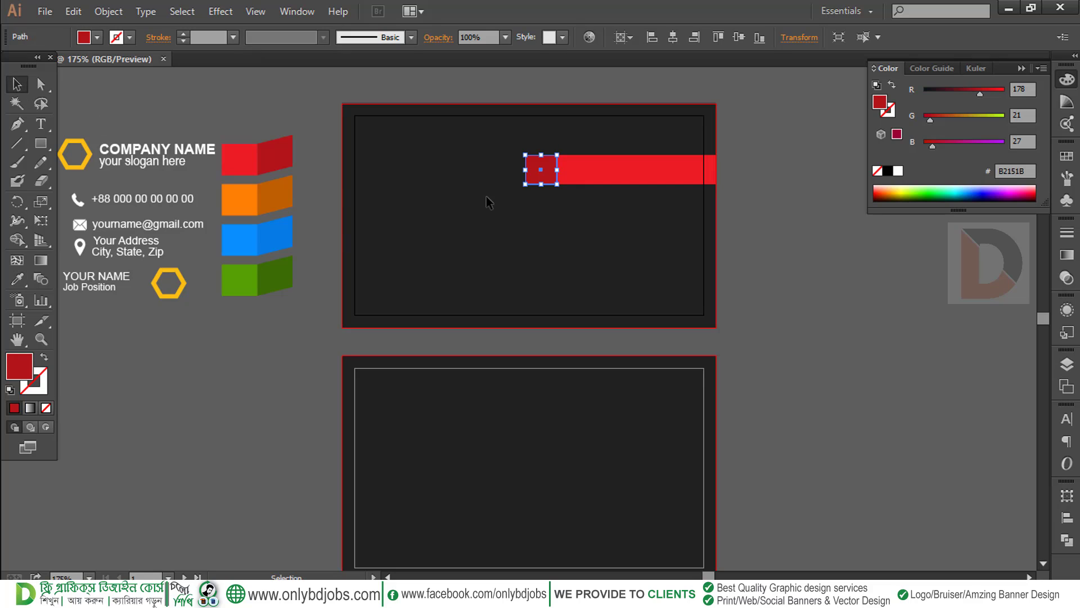
left_click(54, 85)
left_click(539, 191)
left_click(542, 178)
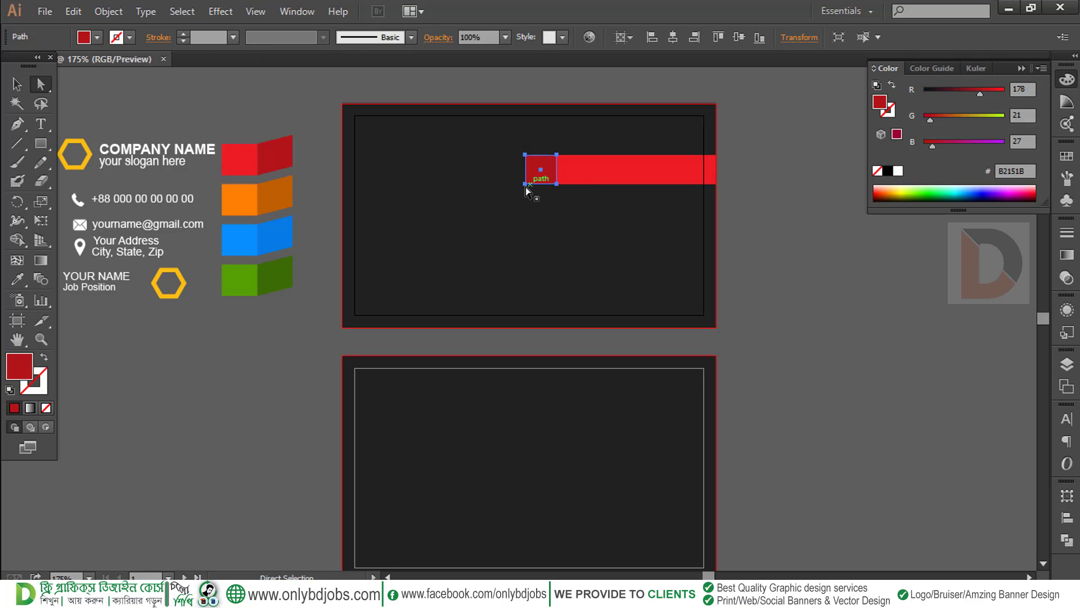
left_click(525, 184)
left_click(525, 154, "shift")
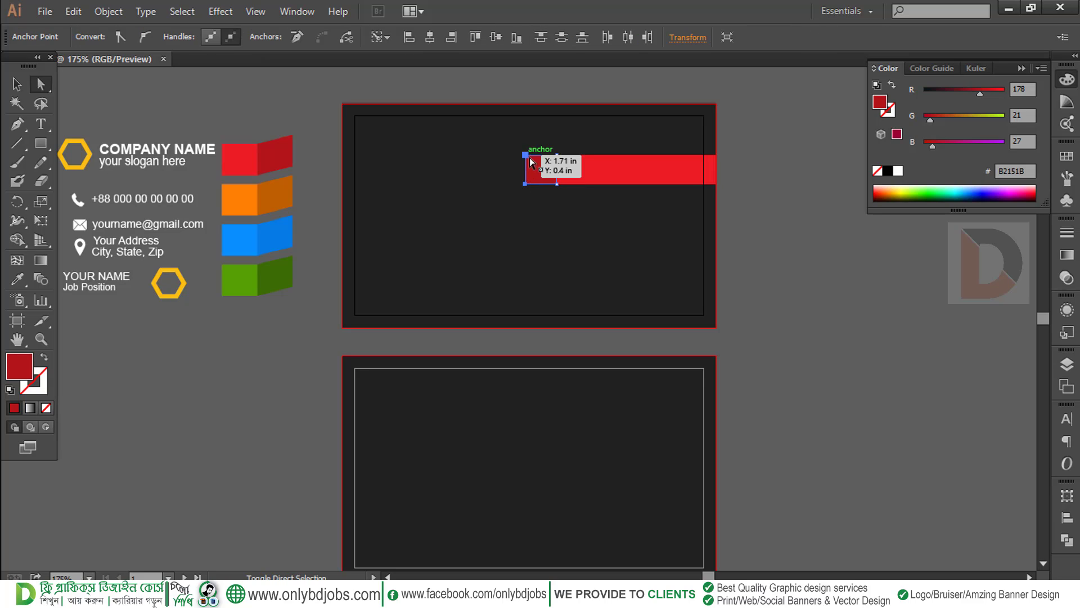
left_click(530, 229)
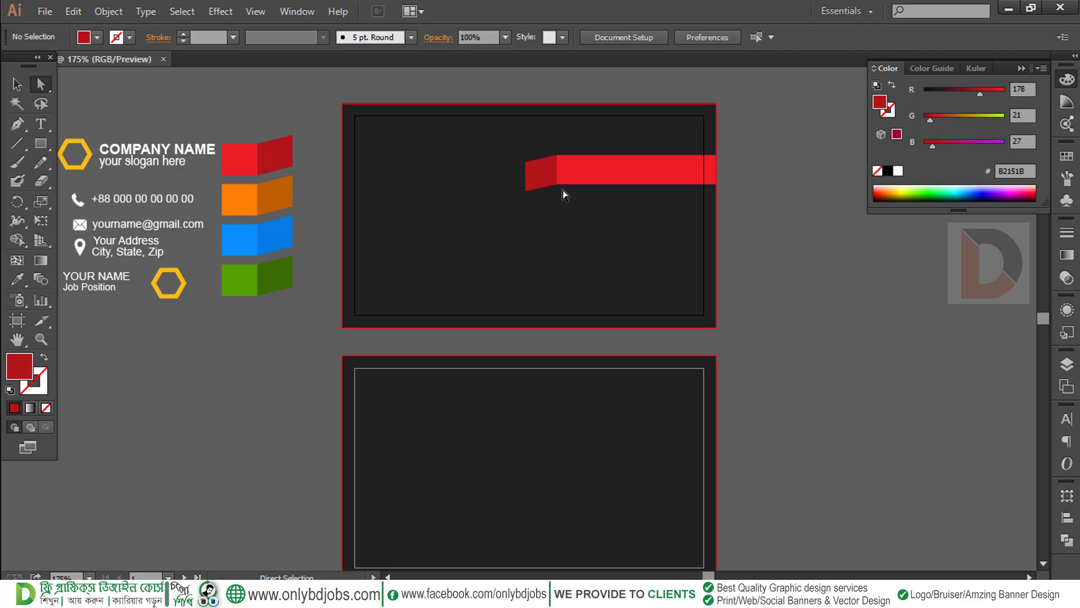
Paste a copy of the long red band left of the fold and shrink it to a small square
left_click(657, 179)
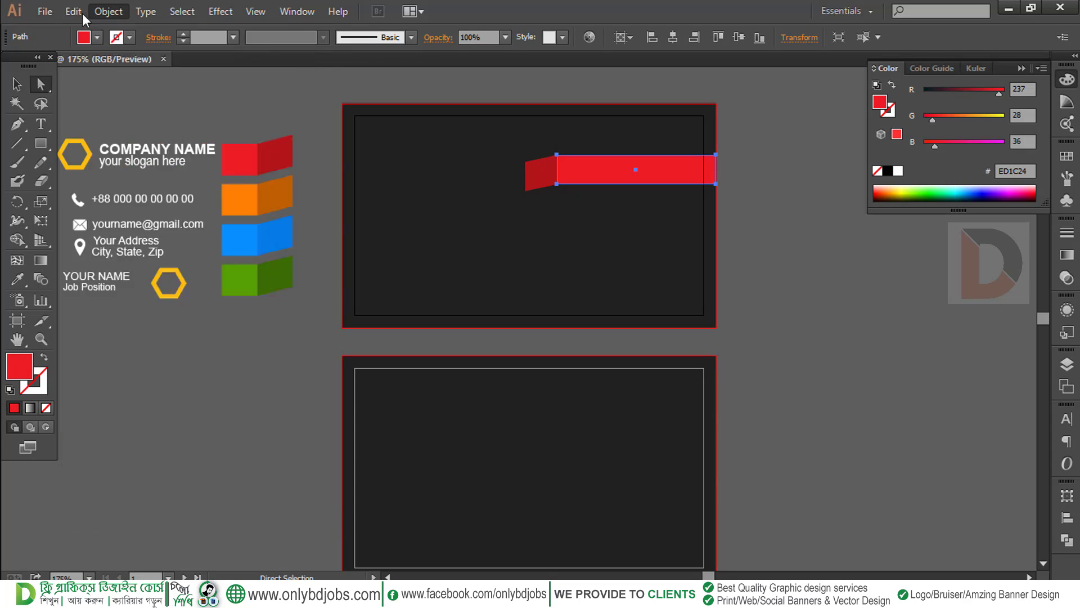
left_click(14, 83)
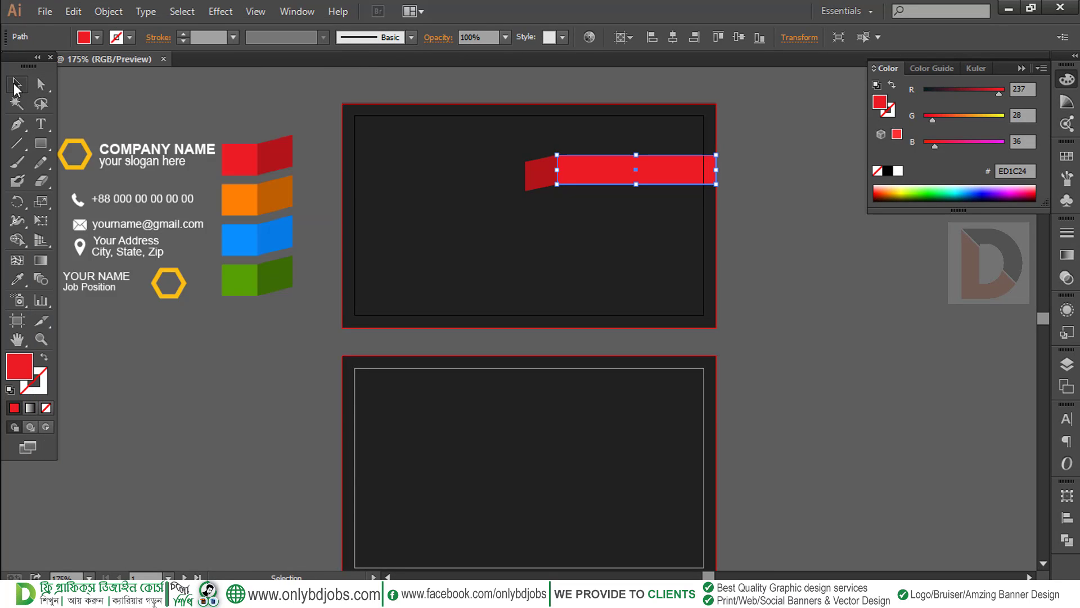
left_click(73, 11)
left_click(80, 14)
left_click(80, 13)
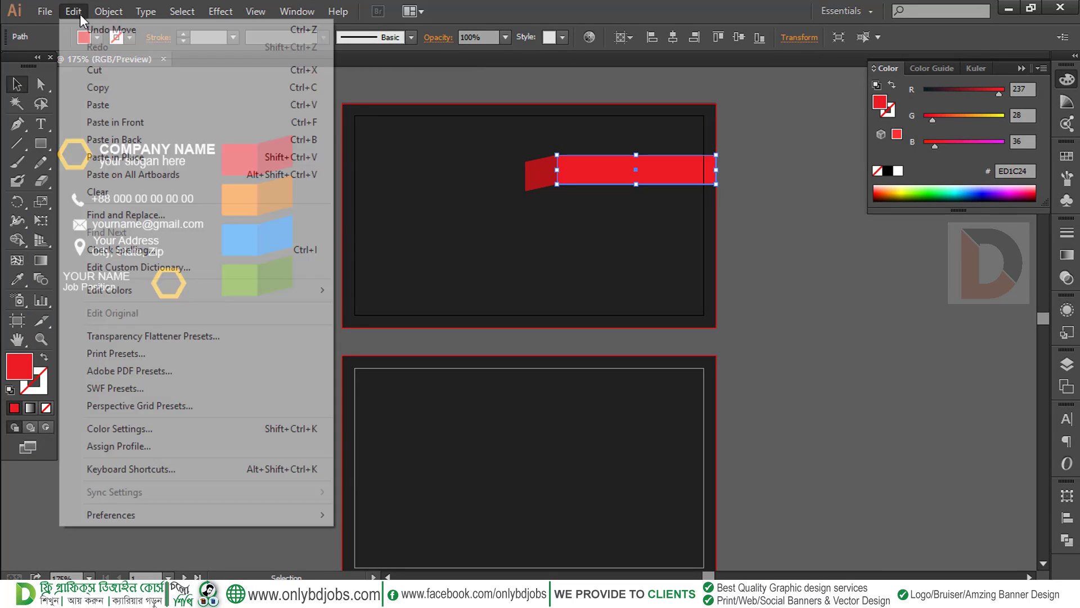
left_click(113, 158)
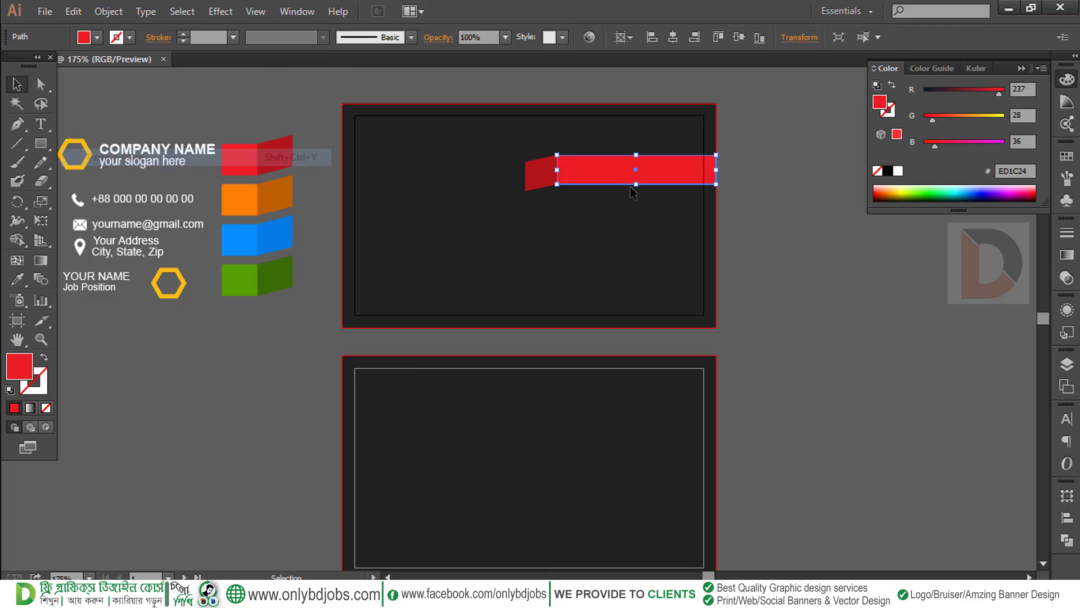
left_click(630, 188)
left_click_drag(644, 170, 445, 175)
key("Down")
key("Down")
key("Down")
key("Down")
key("Down")
key("Down")
key("Down")
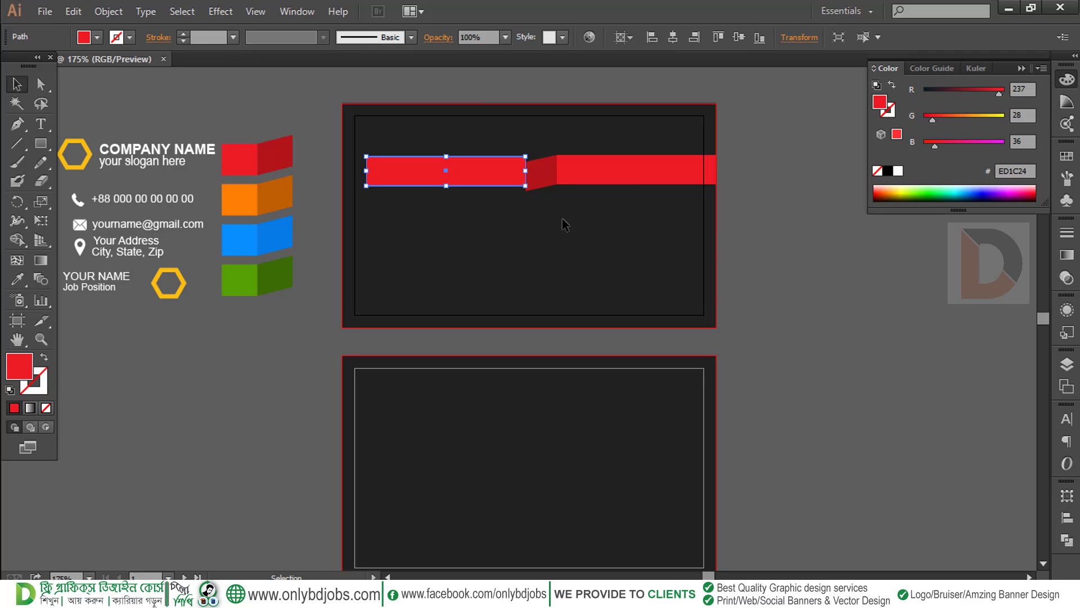
left_click(557, 211)
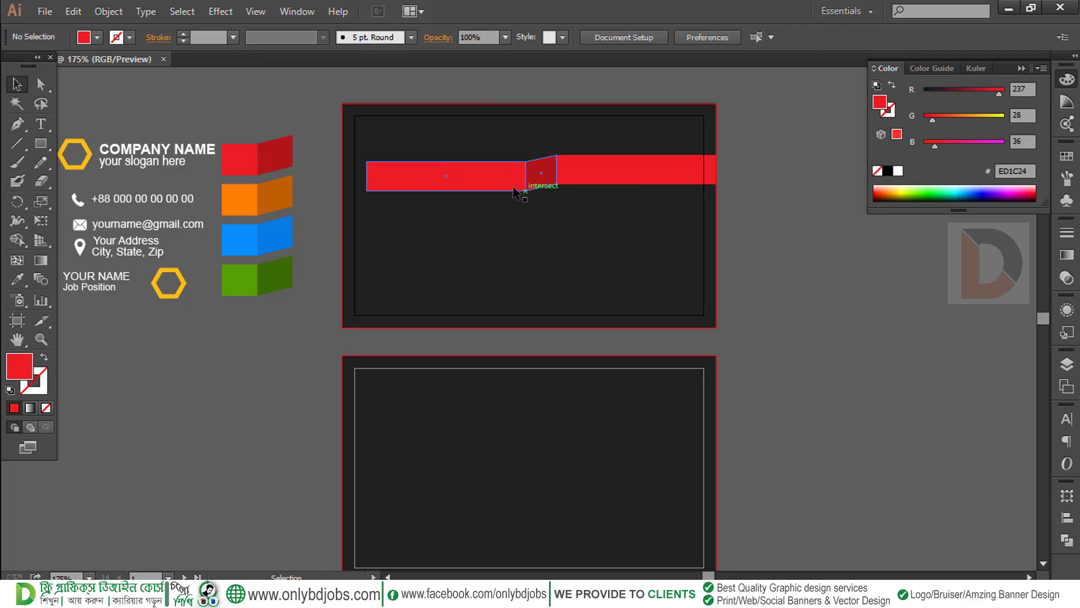
left_click(502, 186)
left_click_drag(365, 177, 493, 178)
left_click(569, 214)
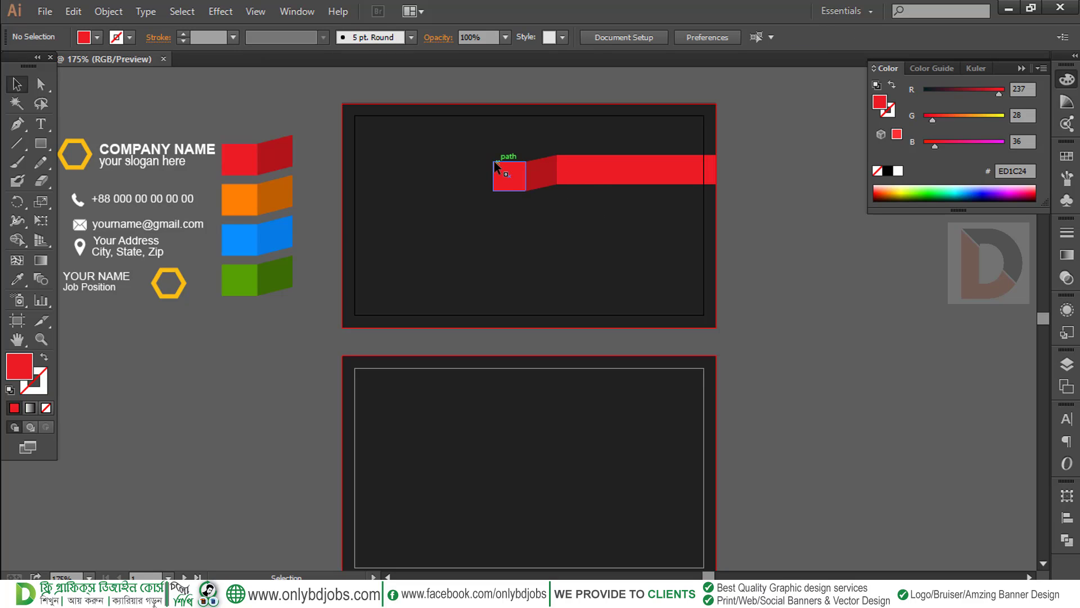
Zoom in and butt the red square, dark fold and trimmed long band together
left_click_drag(505, 198, 578, 238)
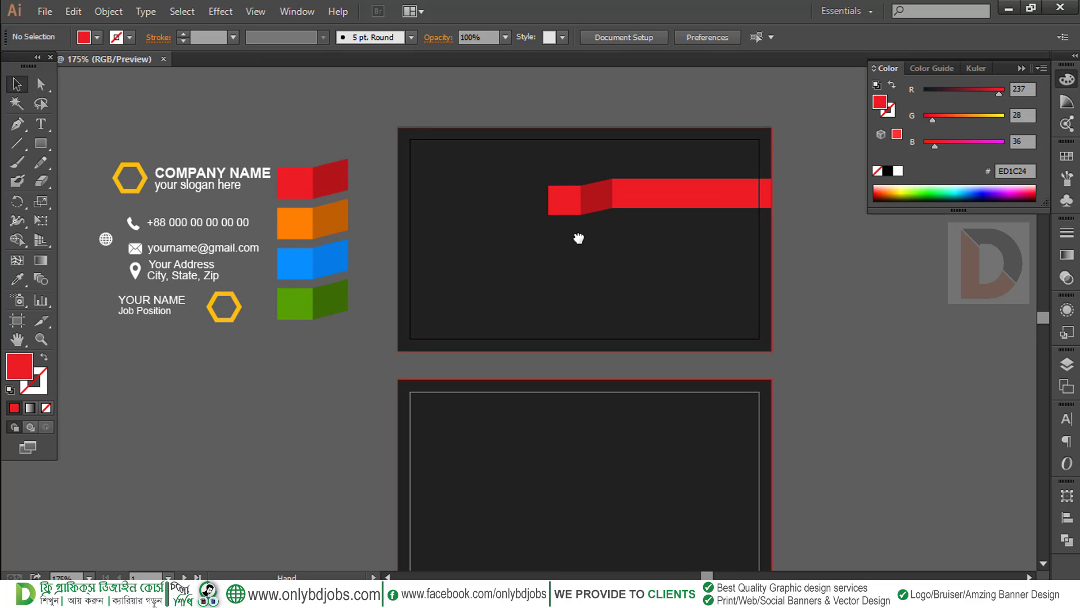
left_click_drag(652, 229, 800, 324)
left_click_drag(673, 324, 747, 343)
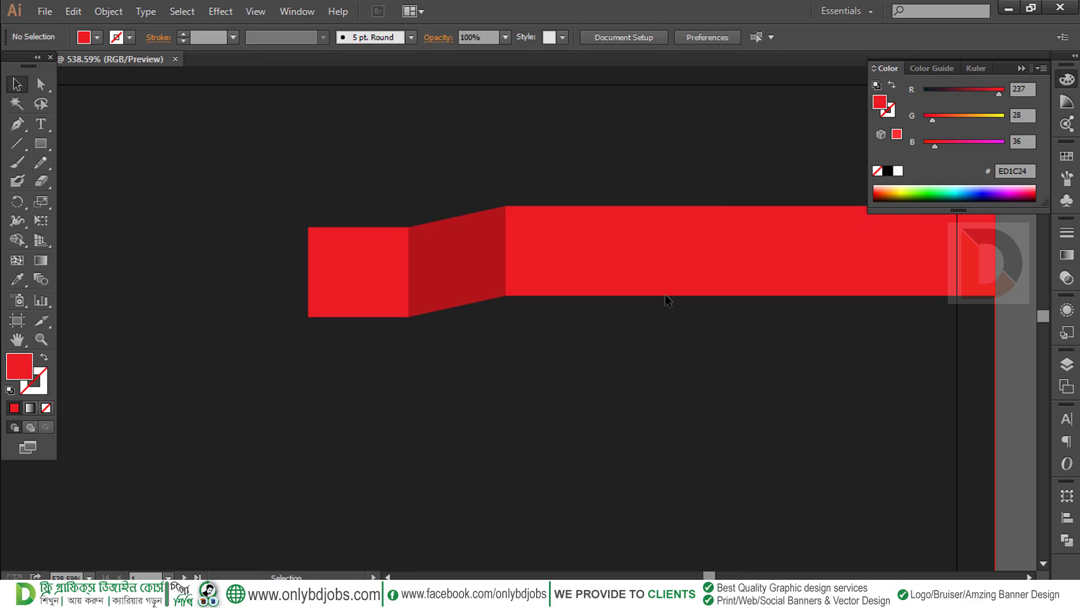
left_click(657, 275)
left_click_drag(505, 250, 547, 262)
left_click(512, 321)
left_click_drag(491, 282, 531, 283)
left_click(531, 331)
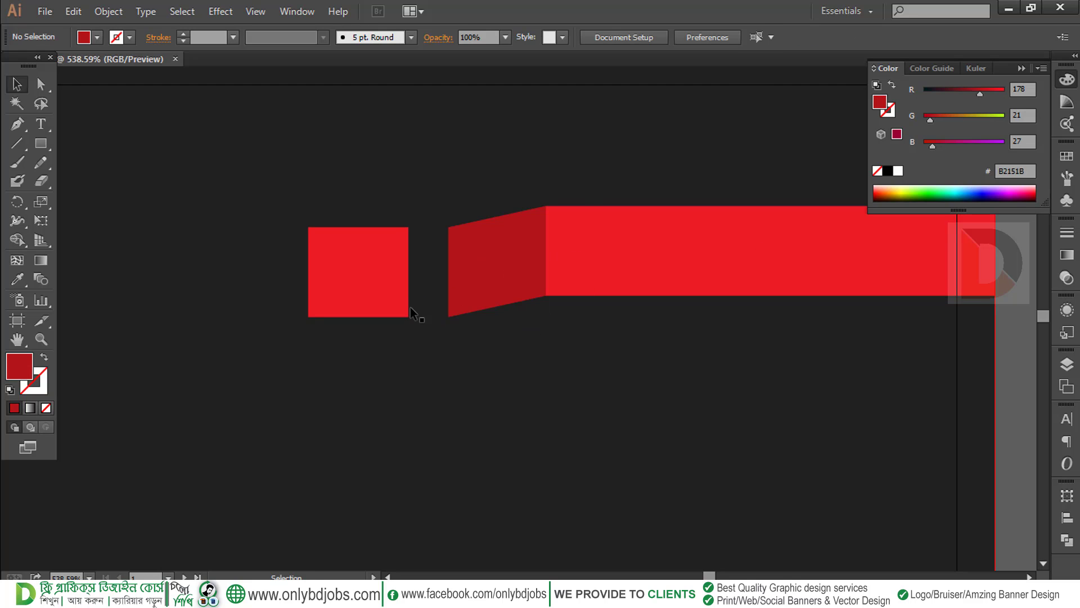
left_click_drag(399, 302, 440, 302)
left_click(502, 359)
key("ctrl+minus")
key("ctrl+minus")
key("ctrl+minus")
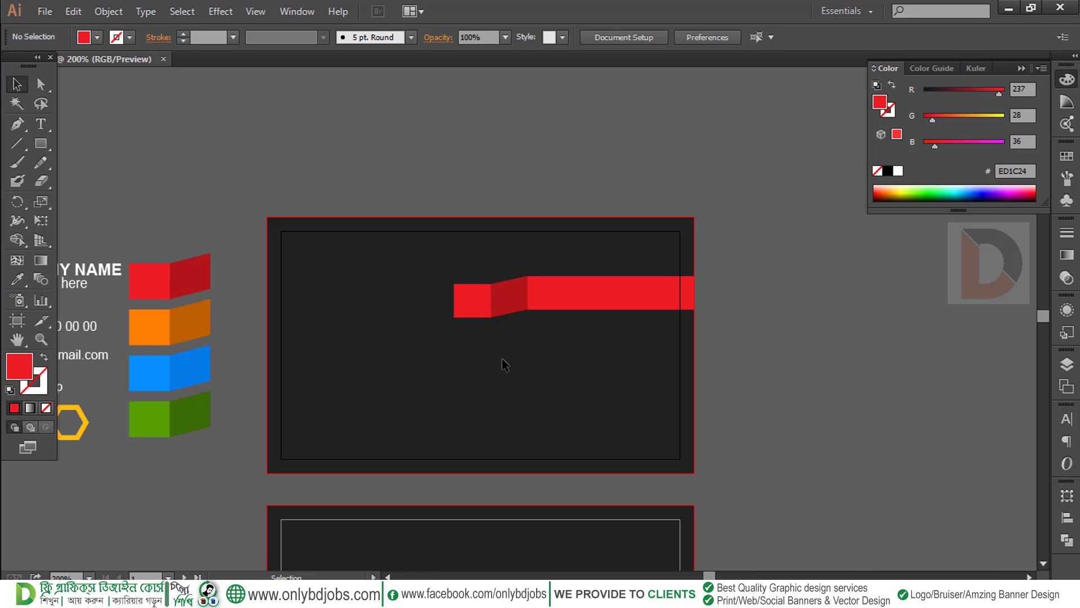
left_click_drag(502, 359, 699, 322)
left_click_drag(825, 306, 627, 251)
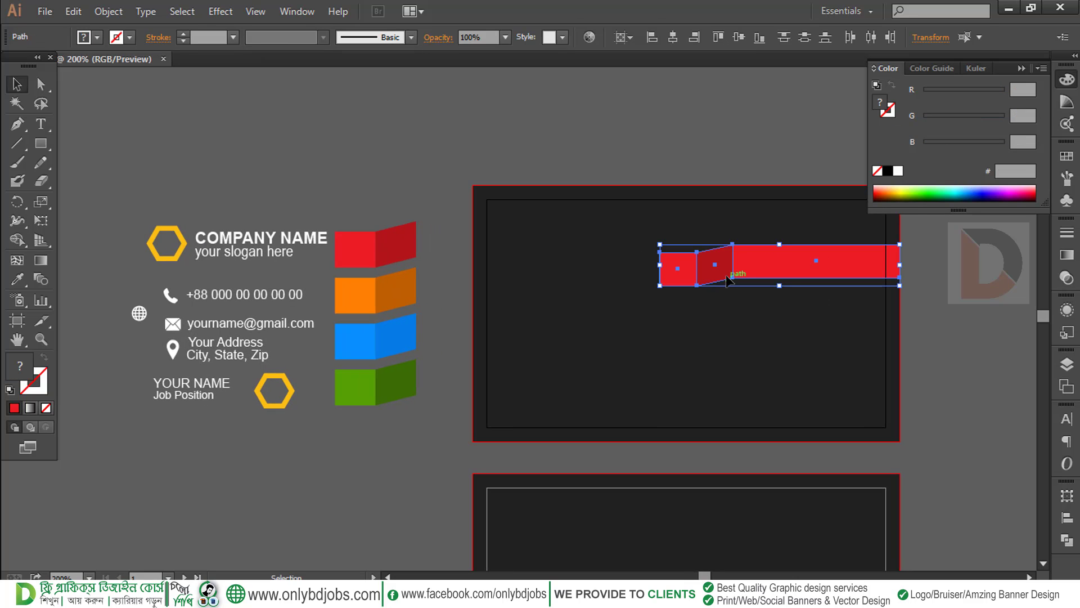
Group the red square, slanted fold and long band into one ribbon, undoing a trial copy below
right_click(693, 264)
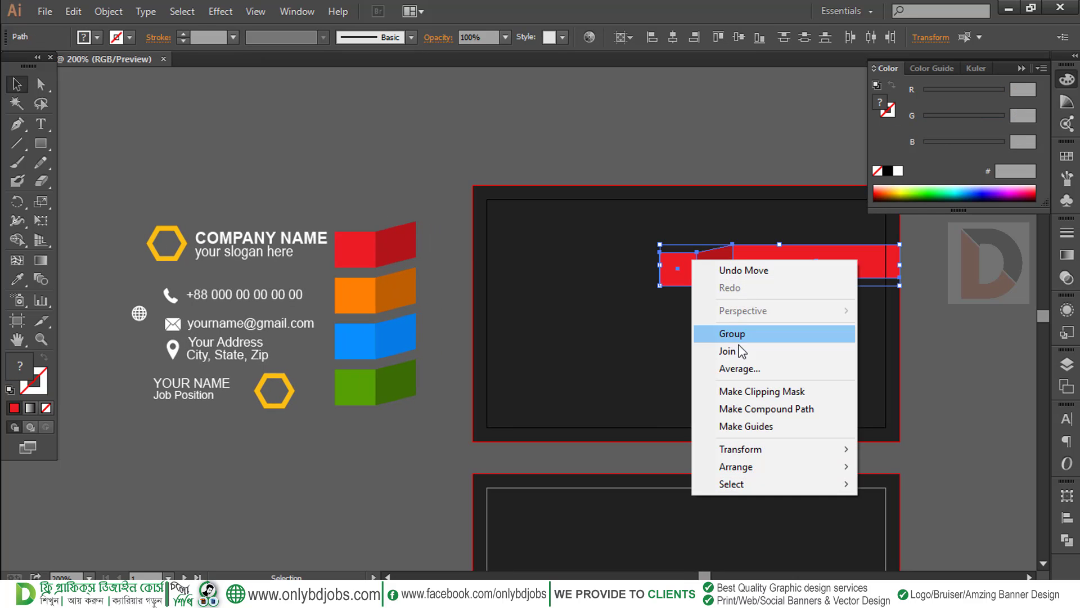
left_click(734, 333)
left_click(696, 334)
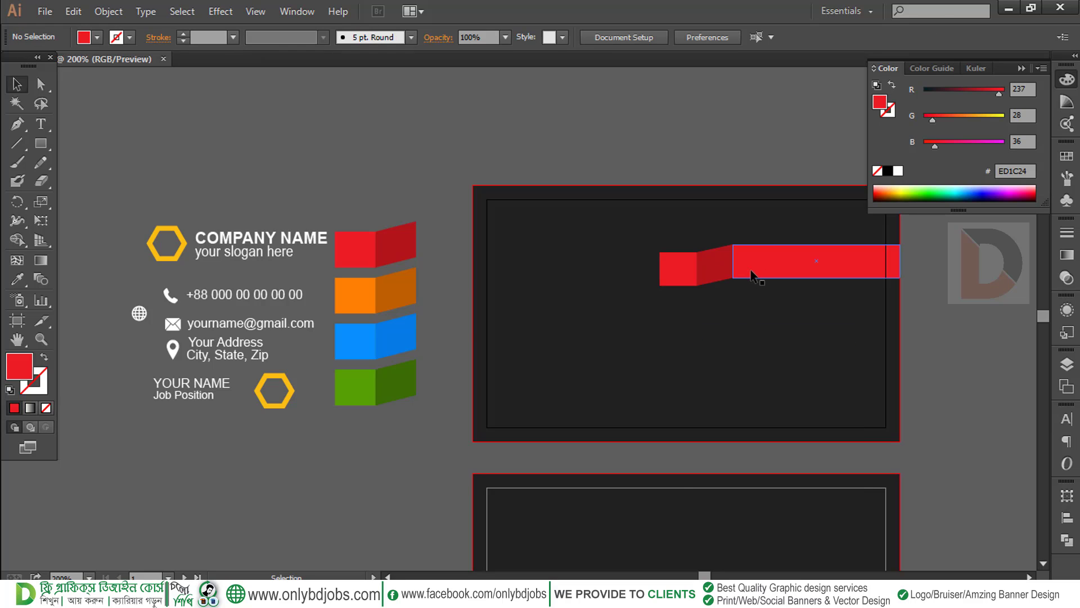
left_click_drag(750, 269, 750, 321)
key("ctrl+z")
left_click(76, 12)
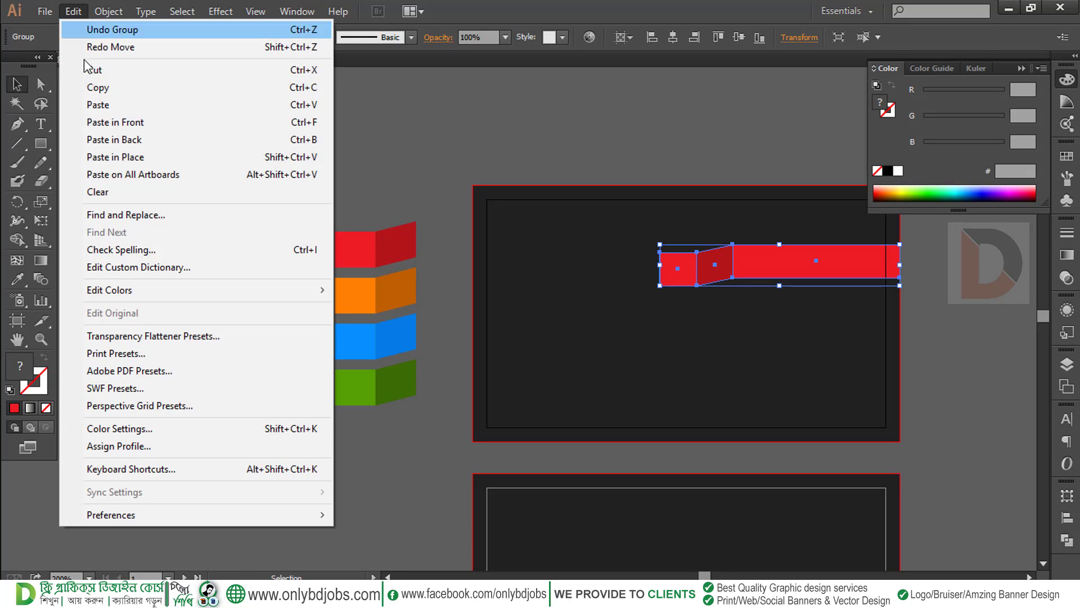
Paste a copy of the ribbon in place and move it straight down as the second bar
left_click(104, 93)
left_click(76, 12)
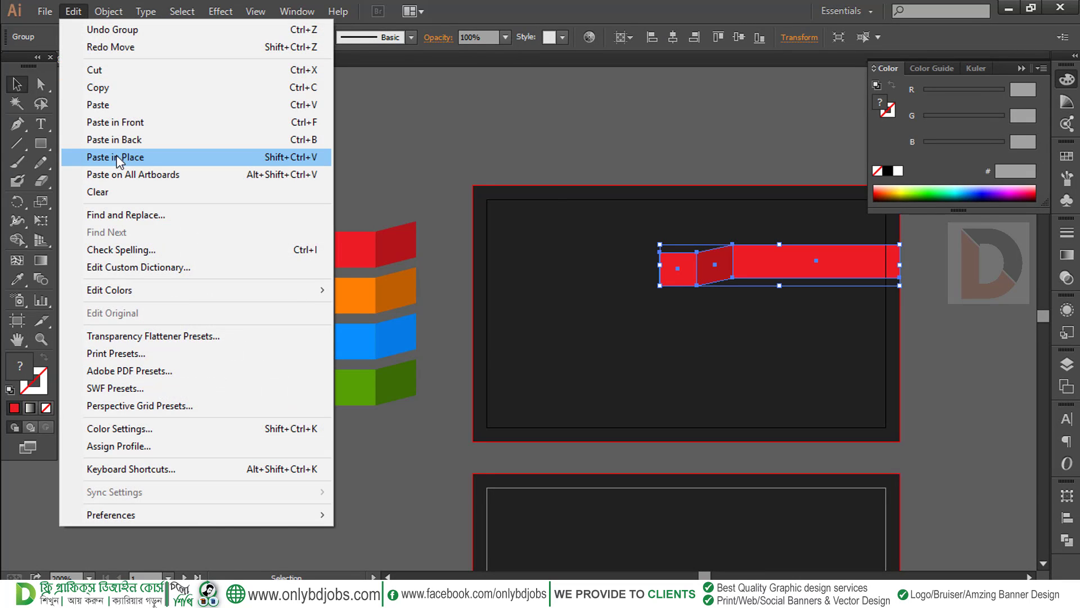
left_click(121, 157)
left_click_drag(805, 259, 804, 302)
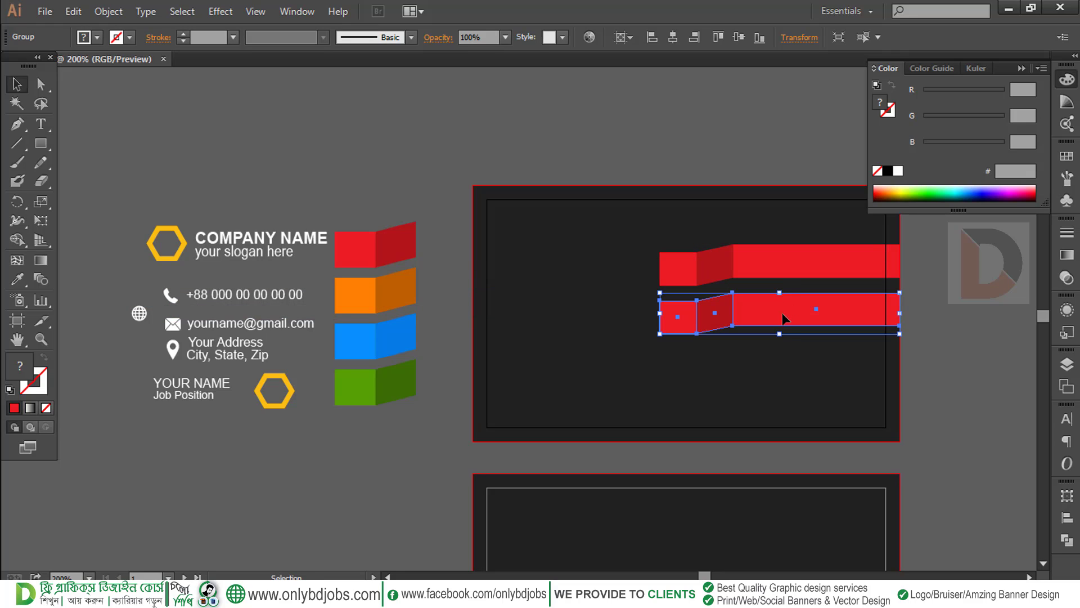
key("a")
key("v")
Paste two more ribbon copies, moving each further down to make the third and fourth bars
left_click(74, 12)
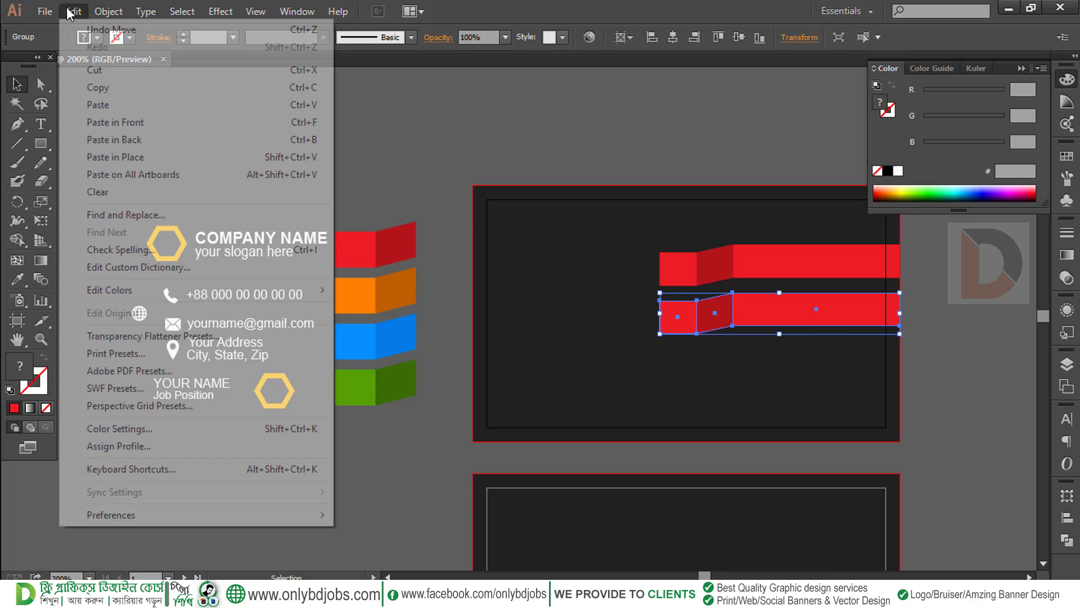
left_click(103, 89)
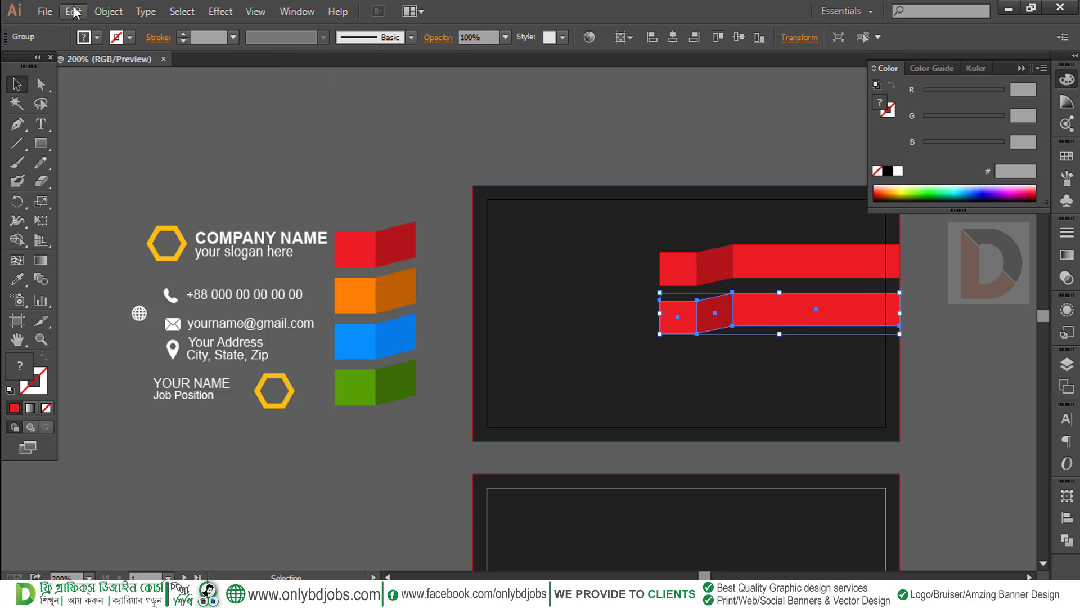
left_click(73, 11)
left_click(141, 161)
left_click_drag(766, 298, 768, 347)
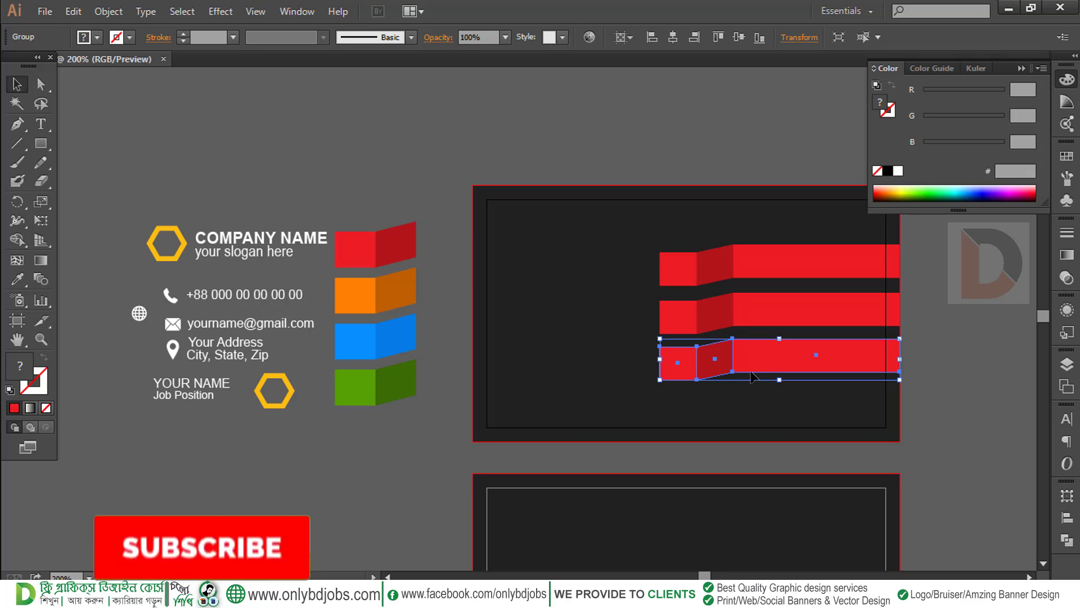
left_click(73, 13)
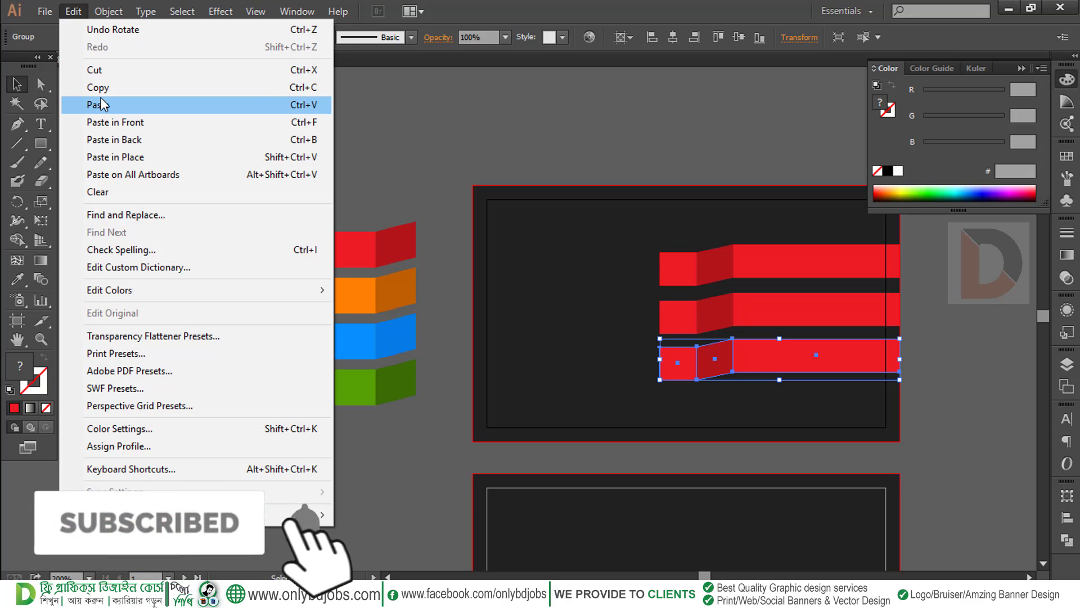
left_click(99, 87)
left_click(73, 12)
left_click(123, 157)
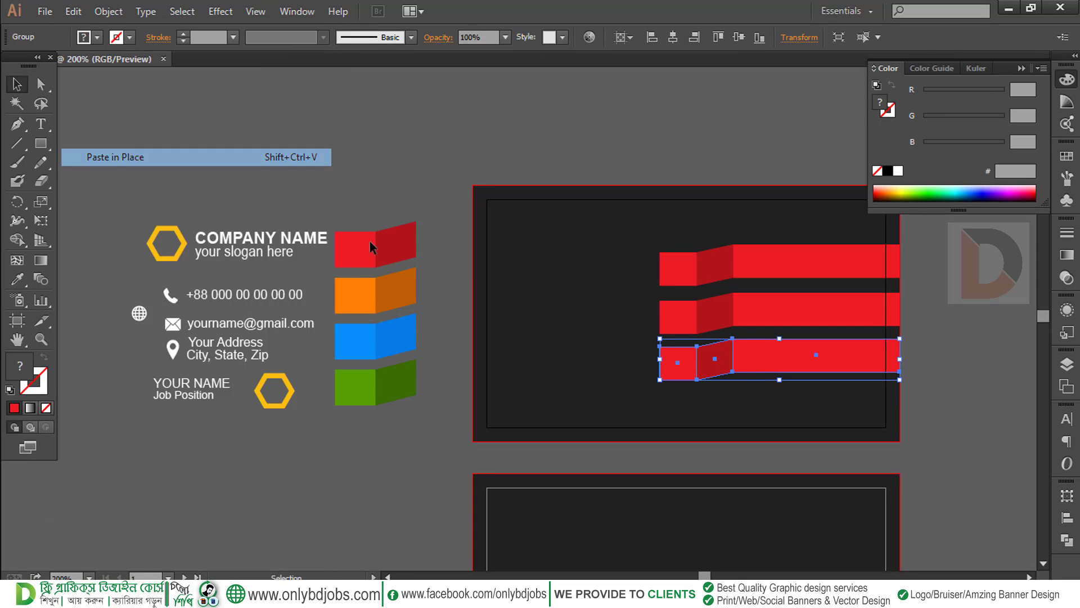
left_click_drag(757, 374, 755, 407)
Nudge the third and fourth bars up to even the spacing, then raise all four slightly
left_click_drag(929, 419, 625, 235)
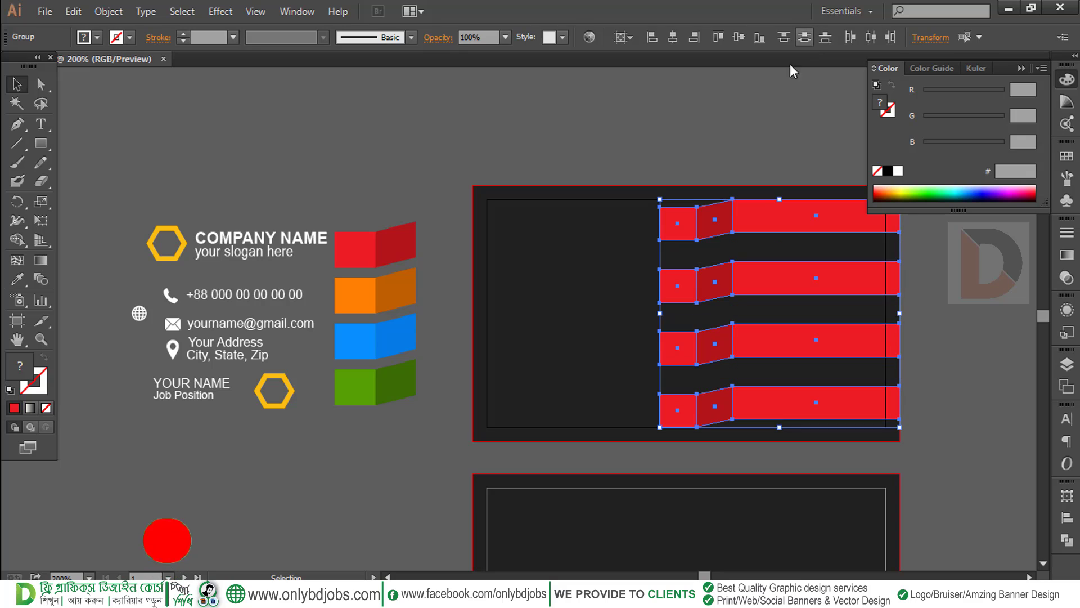
left_click(905, 304)
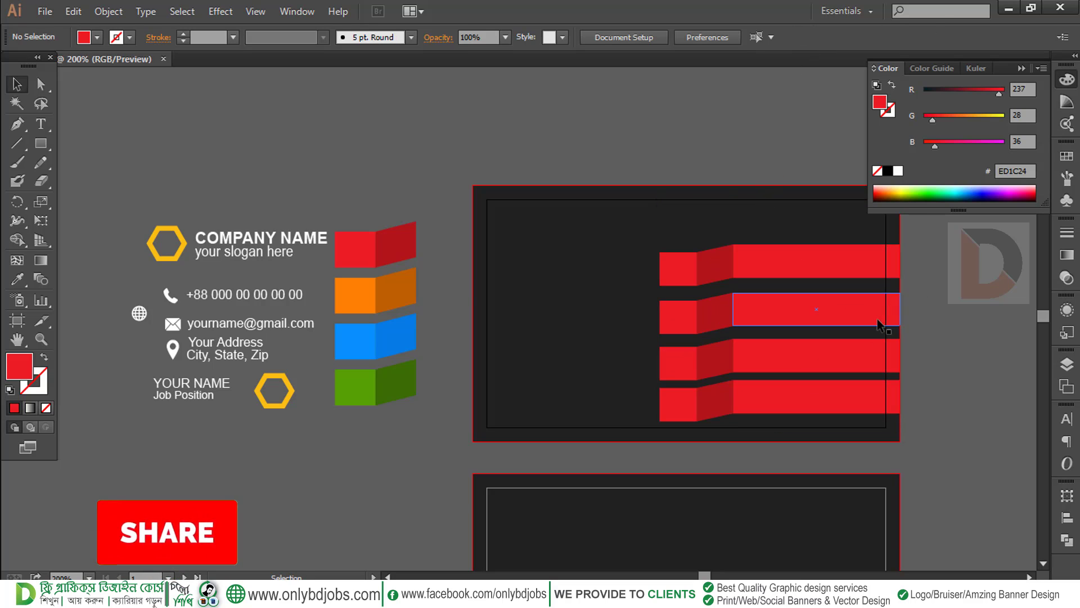
left_click(813, 314)
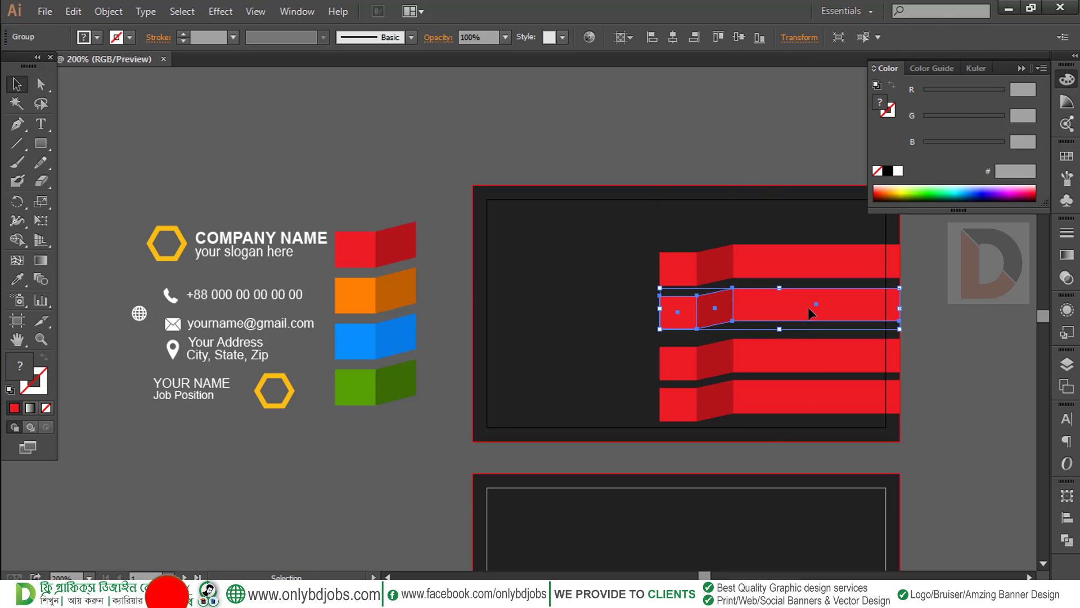
left_click(782, 350)
key("Up")
key("Up")
key("Up")
key("Up")
key("Up")
key("Up")
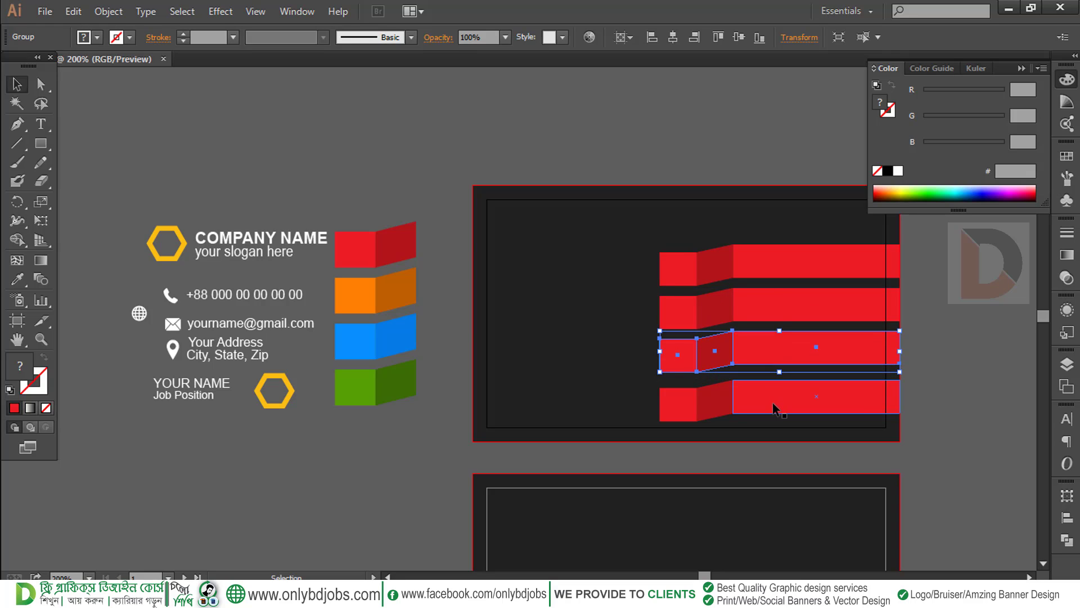
left_click(771, 397)
key("Up")
key("Up")
key("Up")
key("Up")
key("Up")
key("Up")
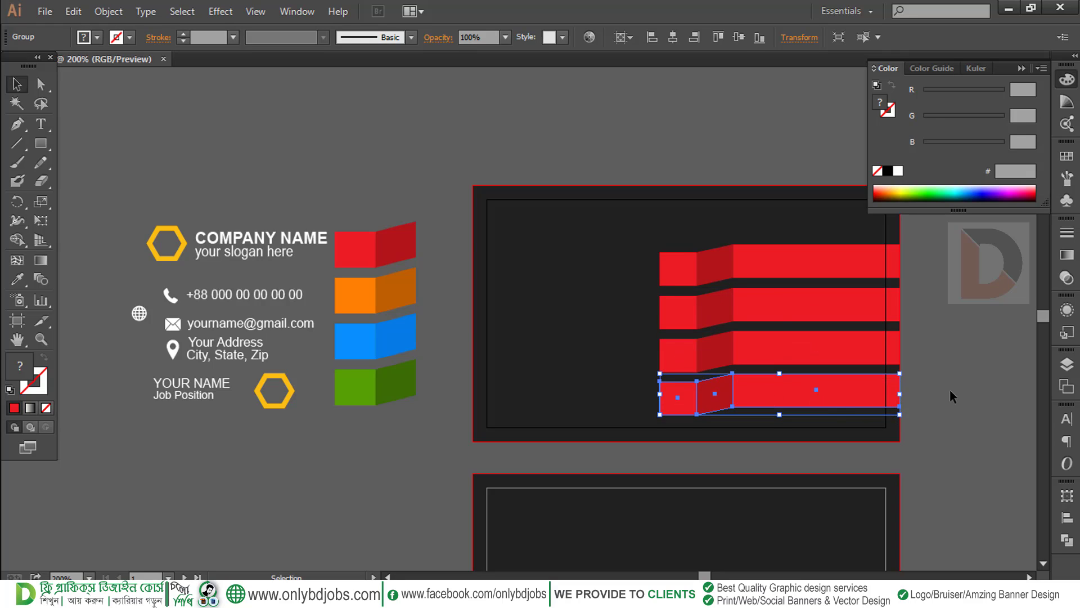
left_click_drag(935, 416, 682, 220)
key("Up")
key("Up")
key("Up")
key("Up")
key("Up")
key("Up")
key("Up")
key("Up")
key("Up")
key("Up")
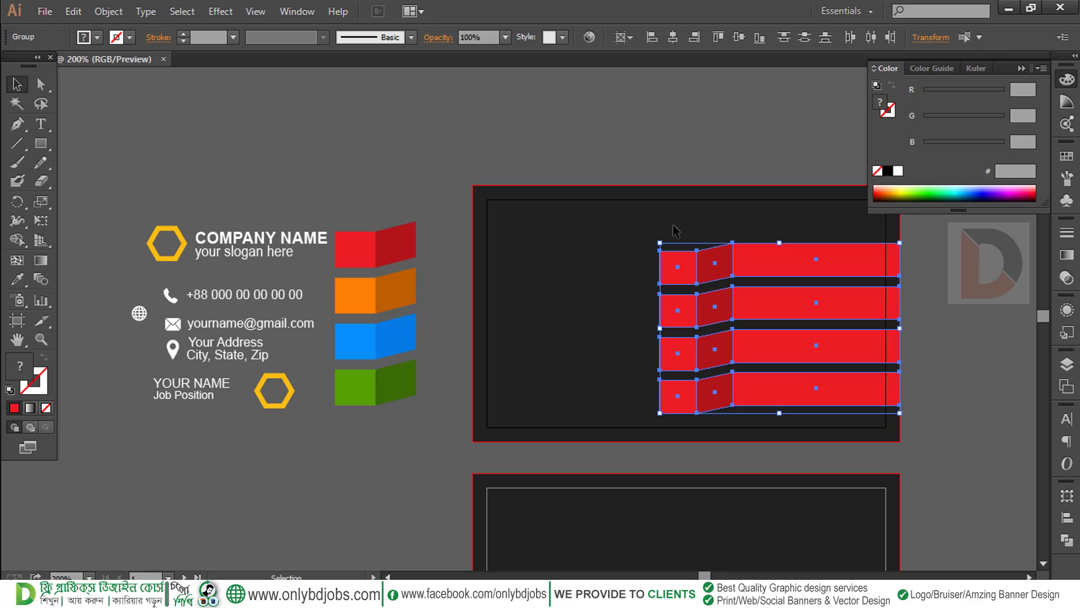
key("Up")
key("Up")
key("Up")
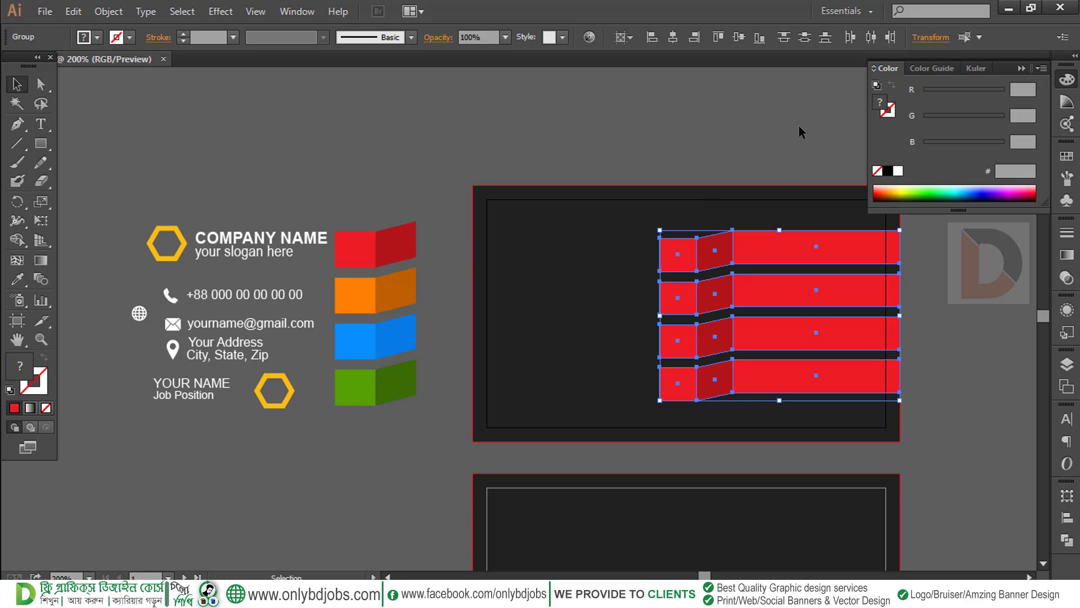
left_click(961, 358)
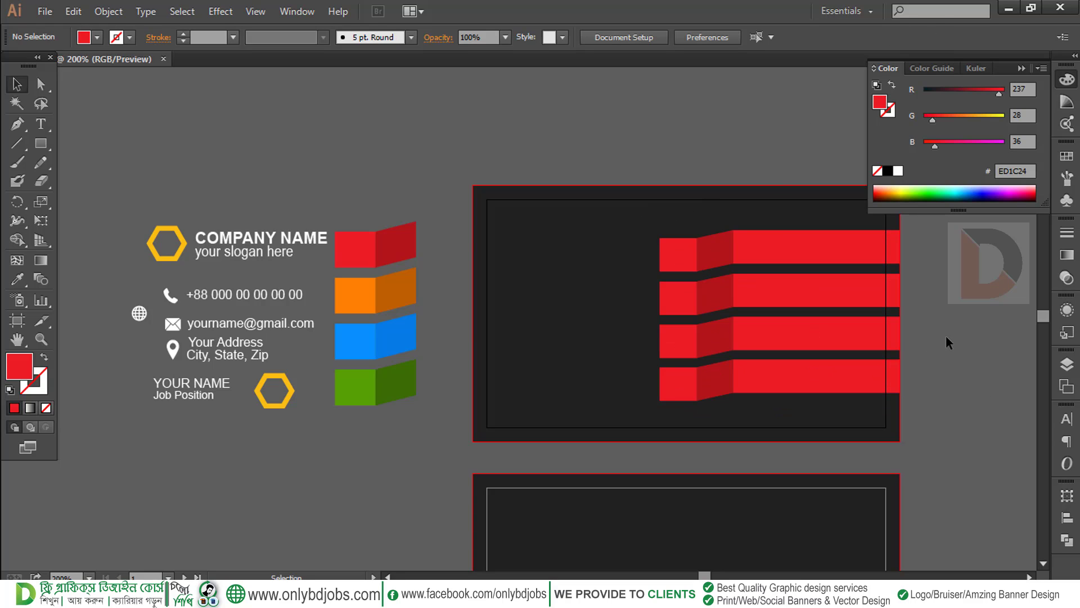
left_click_drag(946, 336, 899, 342)
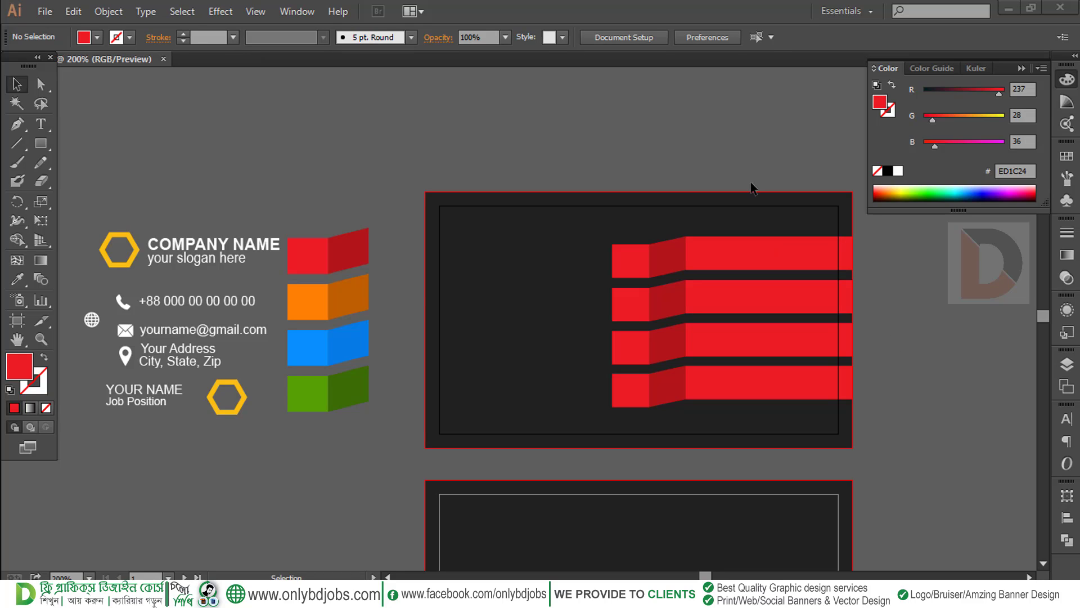
Ungroup the second, third, top and bottom red ribbon bars into separate squares, folds and strips
left_click(622, 309)
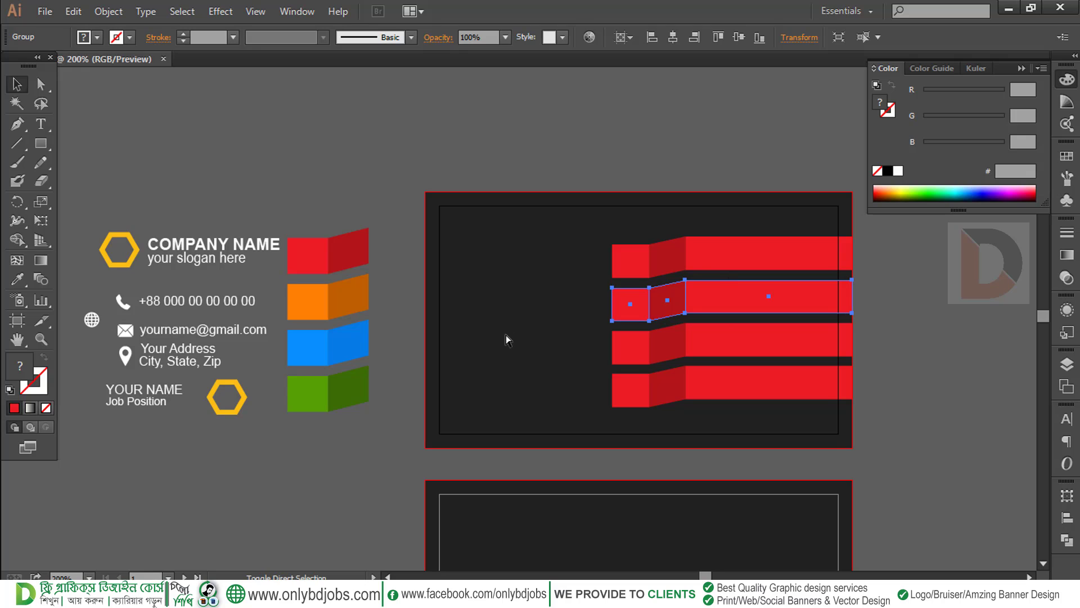
right_click(672, 296)
left_click(725, 387)
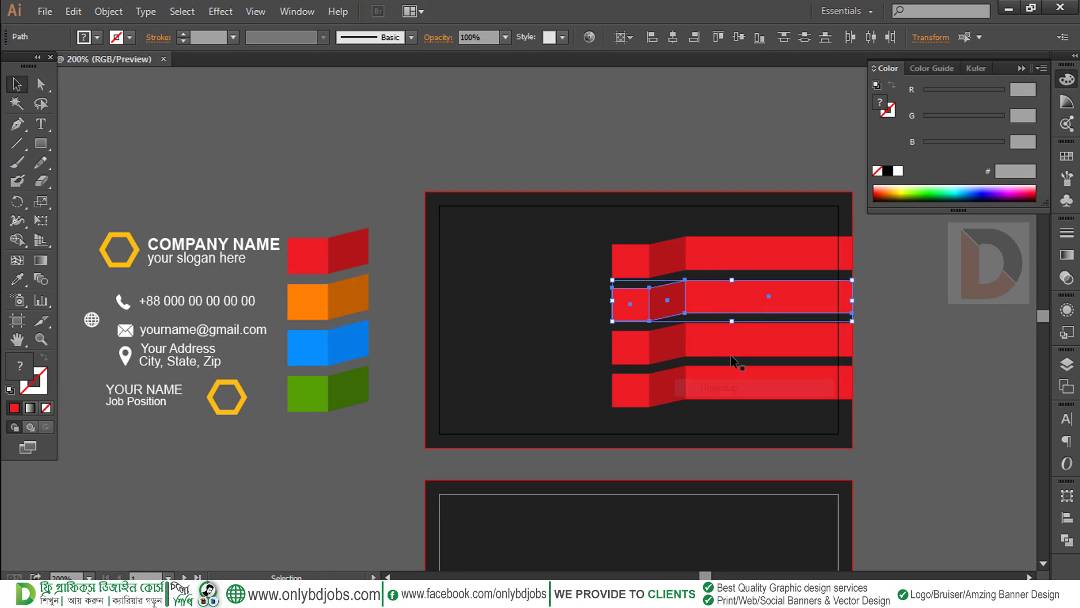
left_click(730, 355)
right_click(660, 346)
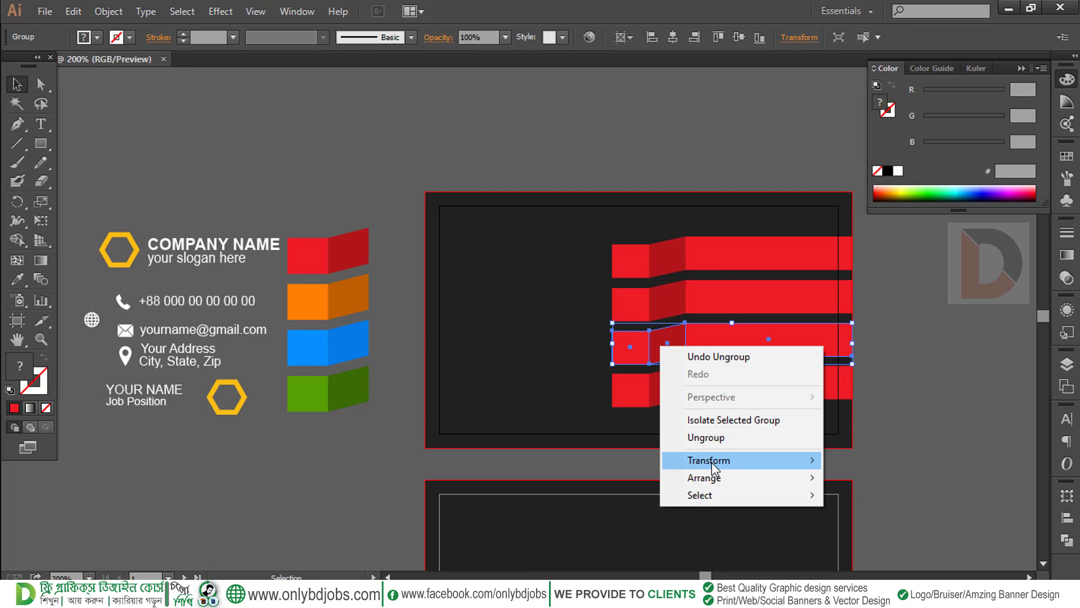
left_click(708, 438)
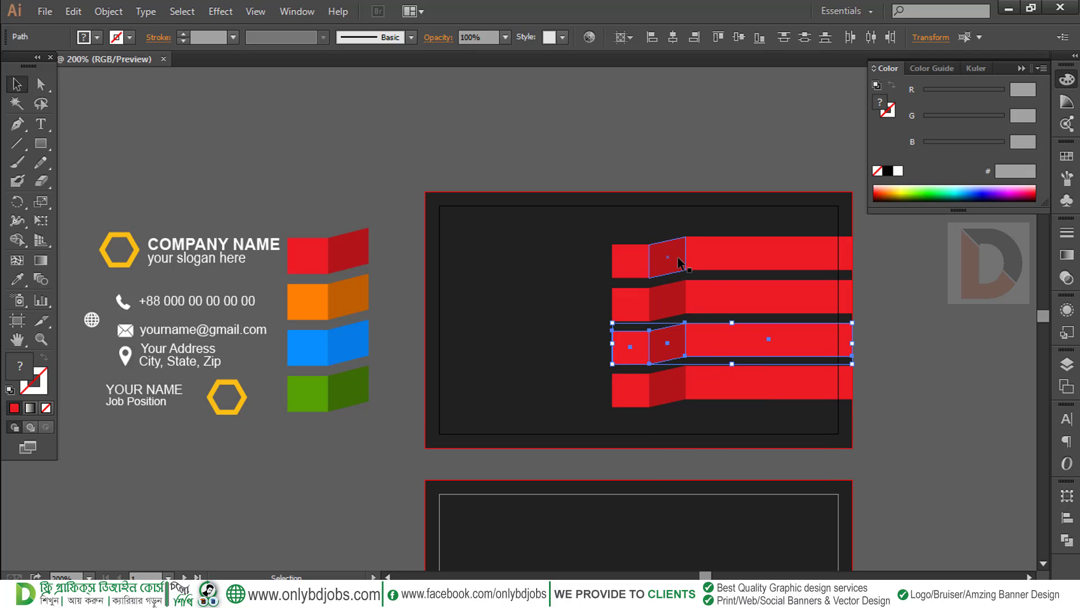
left_click(672, 257)
right_click(678, 258)
left_click(730, 353)
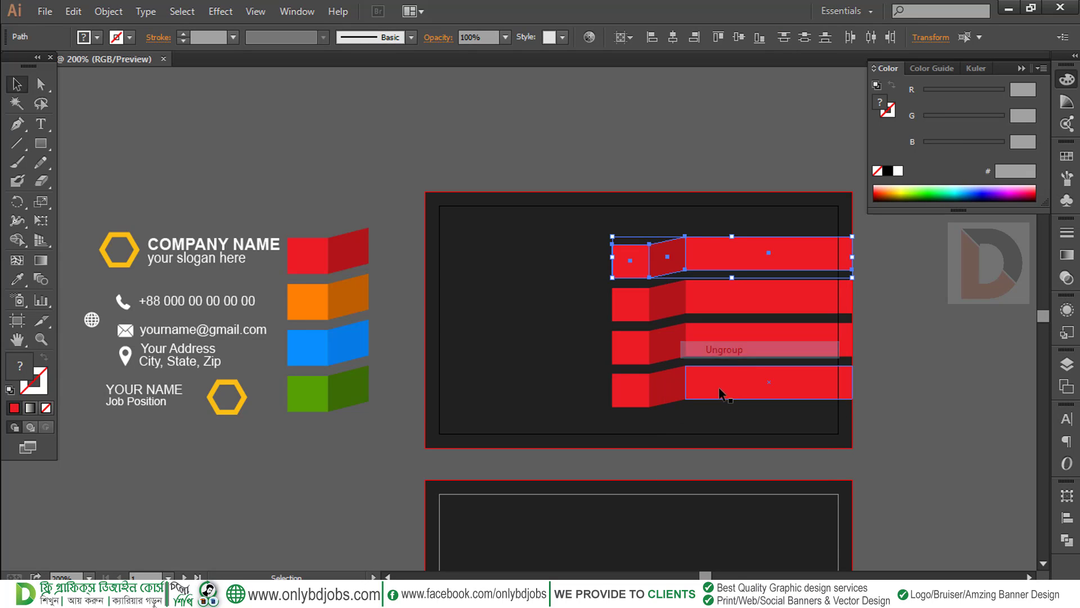
left_click(717, 391)
right_click(705, 387)
left_click(750, 478)
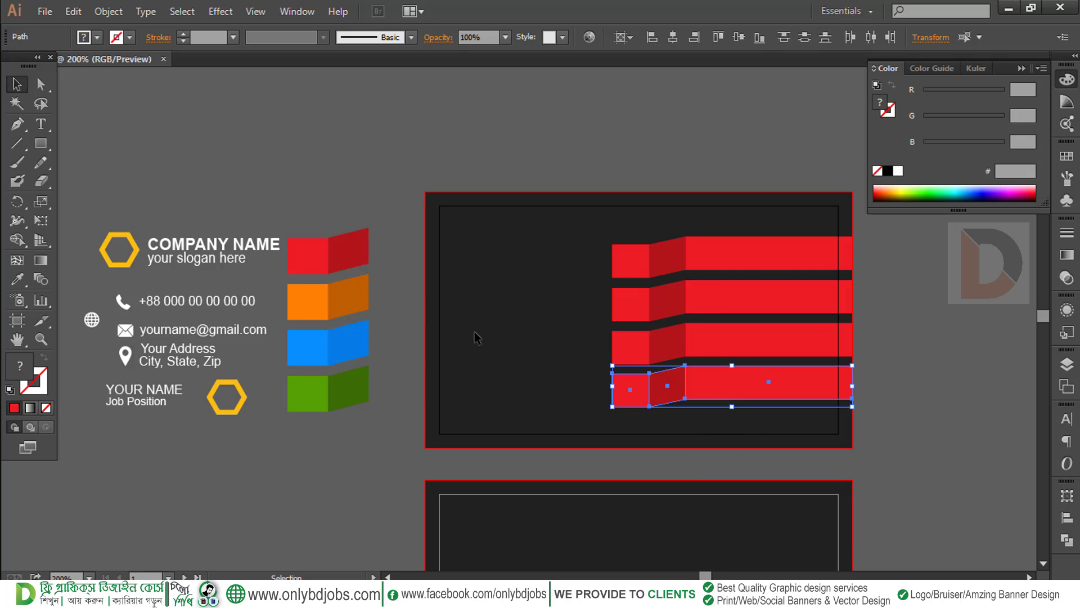
left_click(400, 258)
Recolour the second ribbon's strip and square orange and its fold a darker orange
left_click(743, 298)
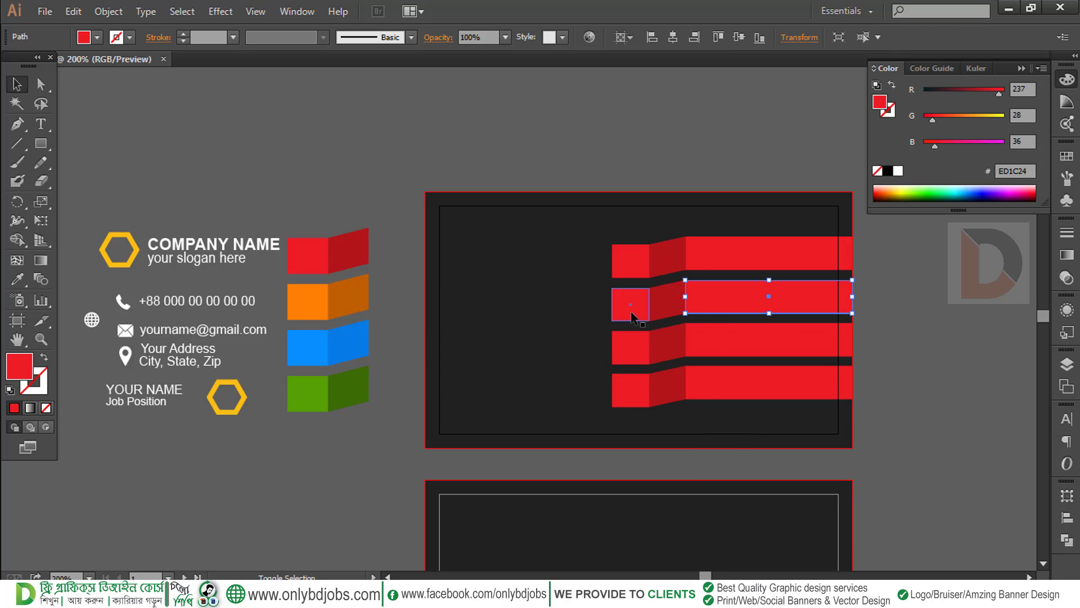
left_click(632, 311, "shift")
left_click(17, 278)
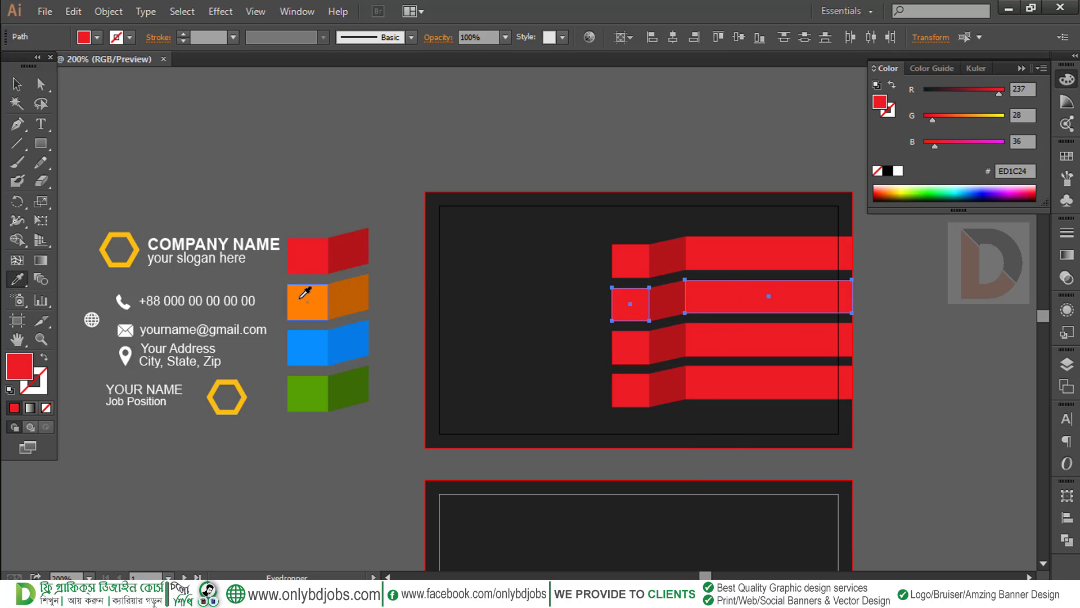
left_click(307, 294)
left_click(15, 85)
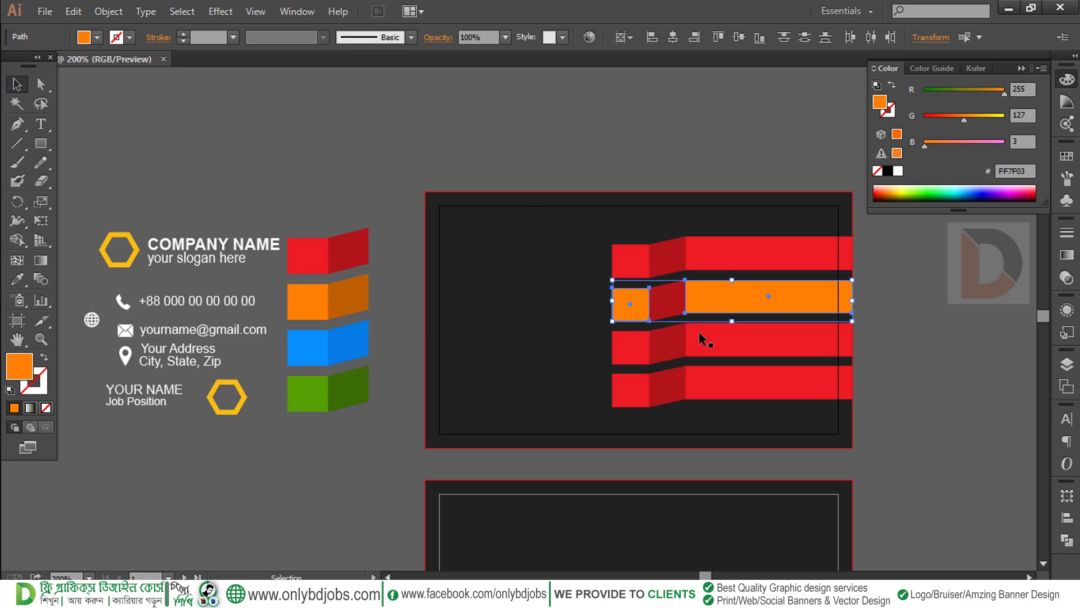
left_click(664, 311)
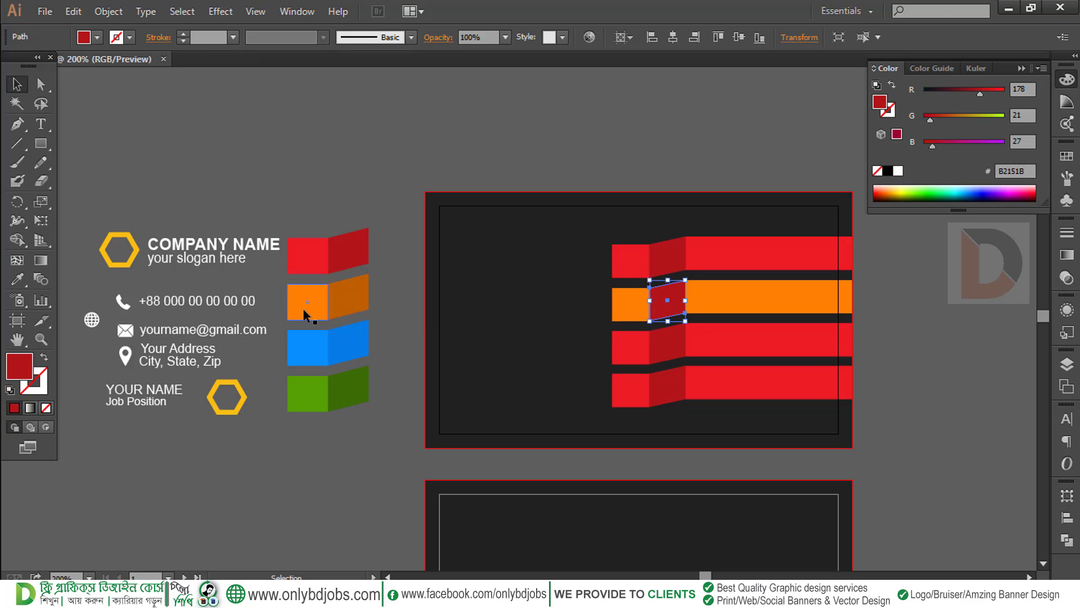
left_click(15, 278)
left_click(349, 286)
left_click(16, 85)
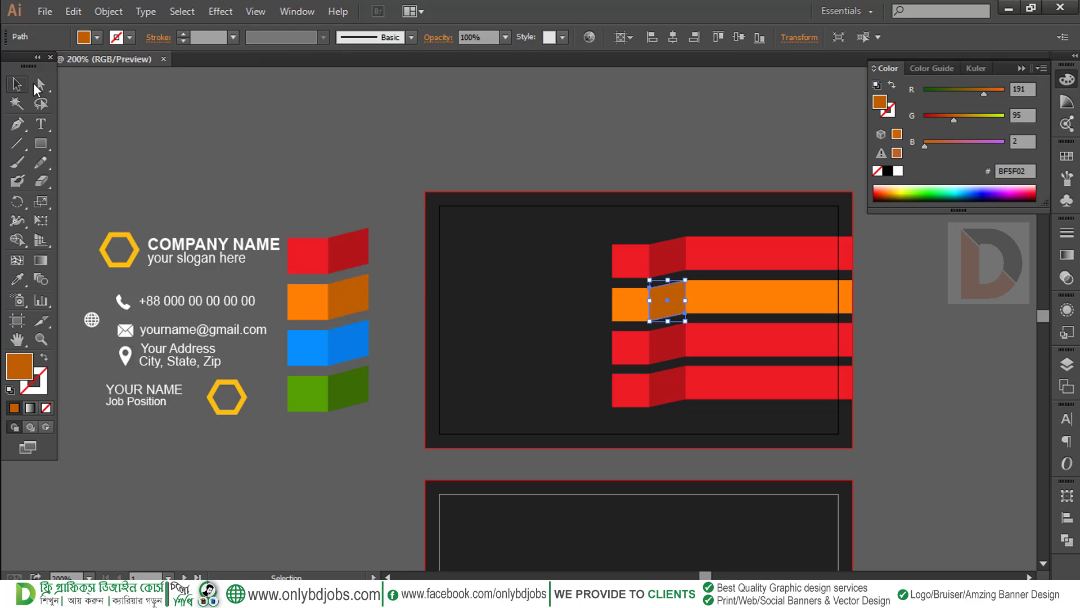
left_click(455, 326)
left_click_drag(467, 341, 452, 306)
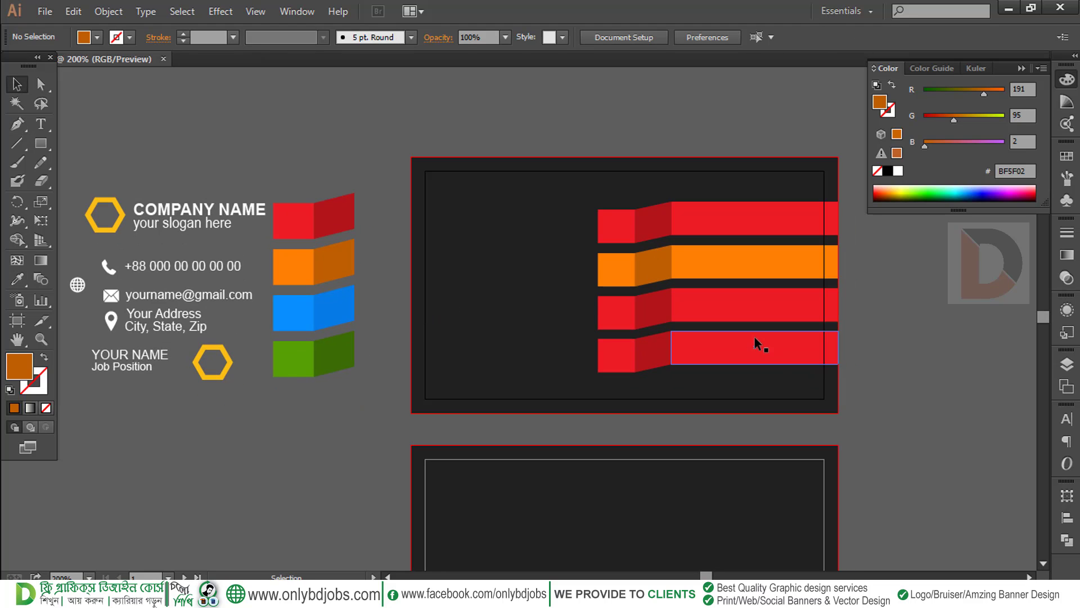
Recolour the third ribbon's strip and square blue and its fold a darker blue
left_click(738, 306)
left_click(605, 305, "shift")
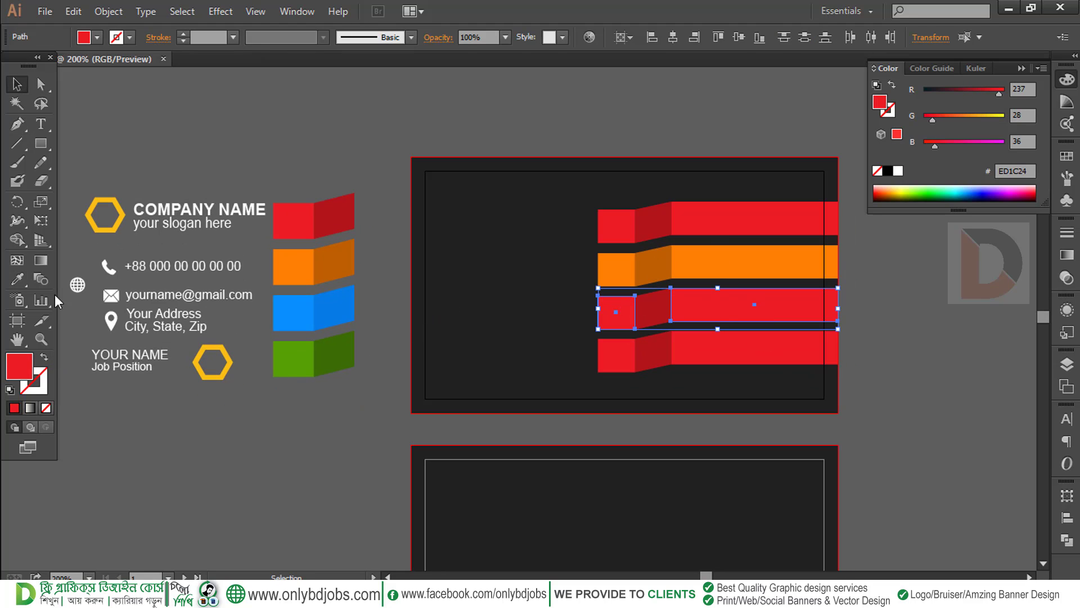
left_click(18, 279)
left_click(302, 310)
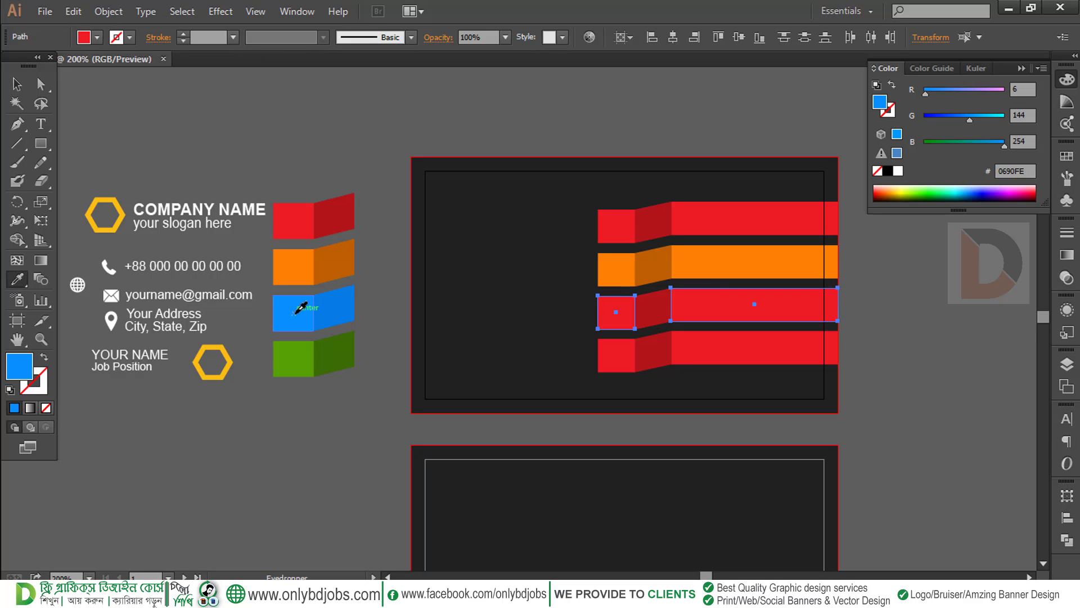
left_click(17, 84)
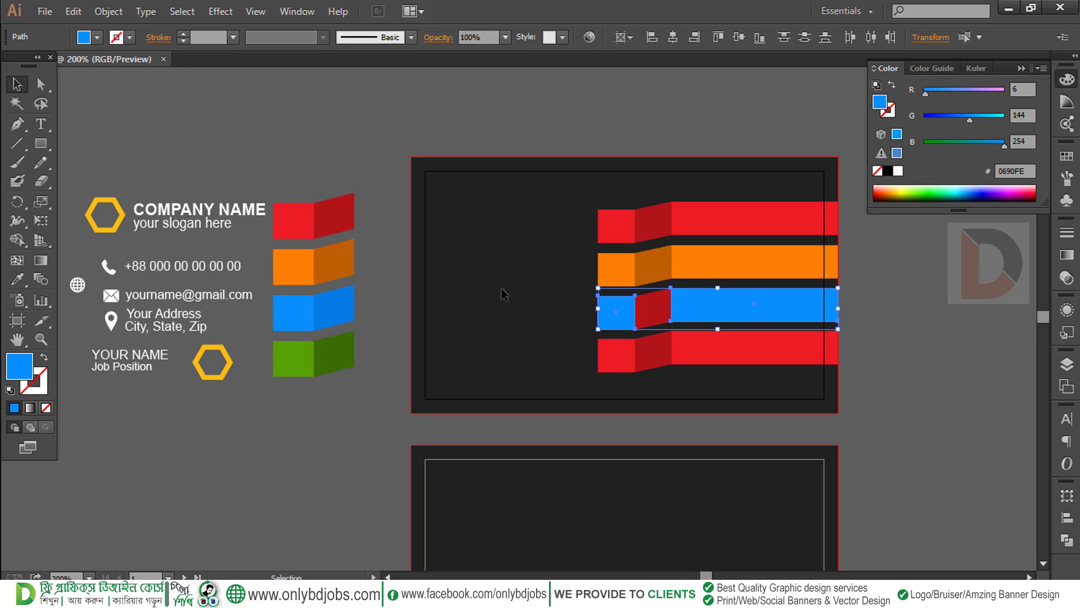
left_click(641, 314)
left_click(17, 278)
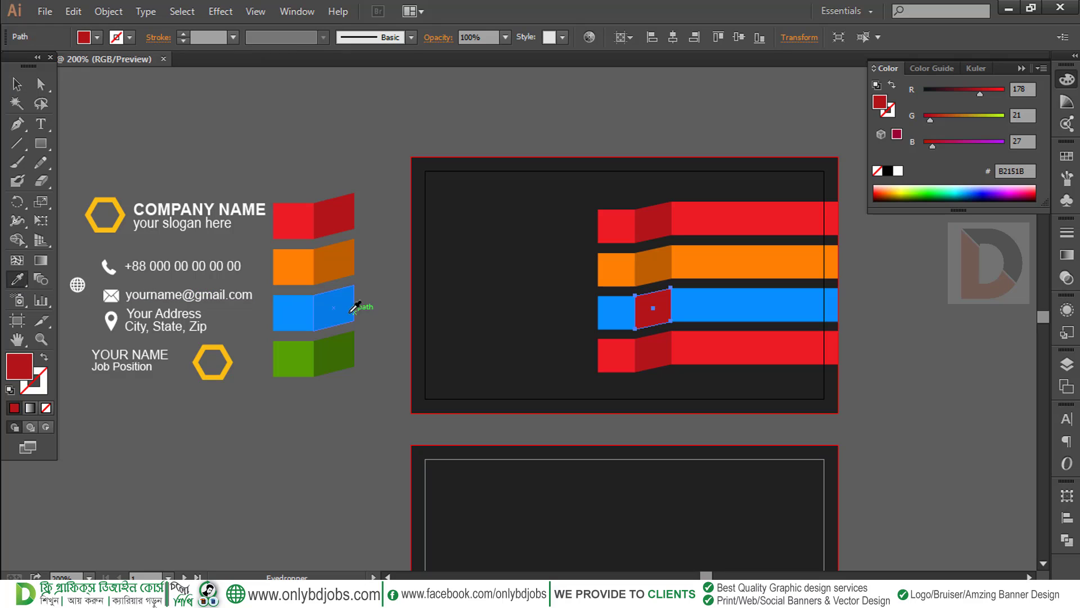
left_click(302, 309)
left_click(17, 83)
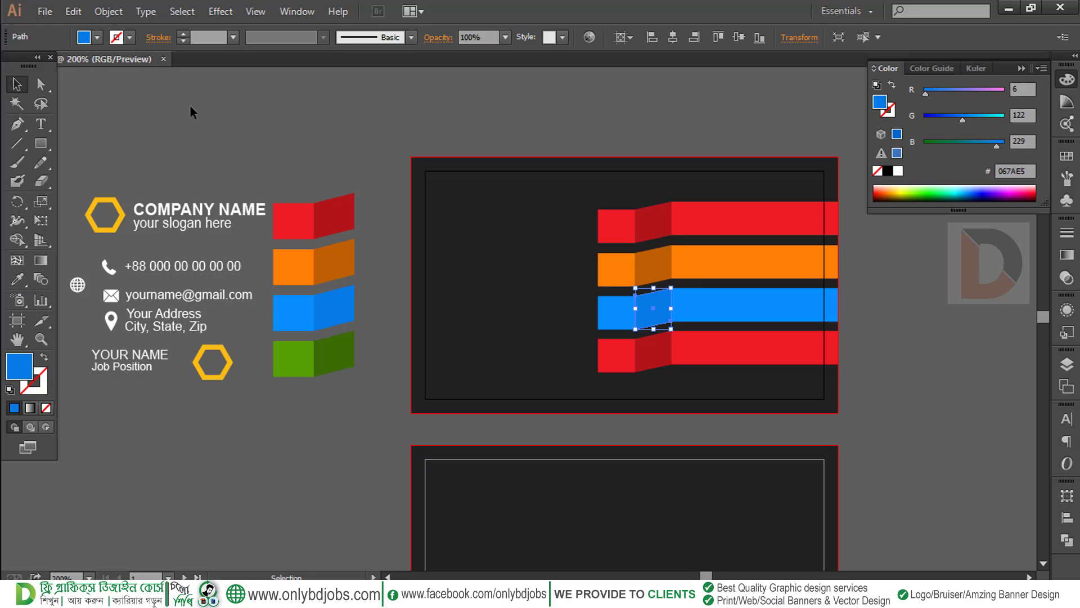
left_click(193, 107)
Recolour the bottom ribbon's bar and square with the sample green and its fold darker green
left_click(689, 342)
left_click(621, 355, "shift")
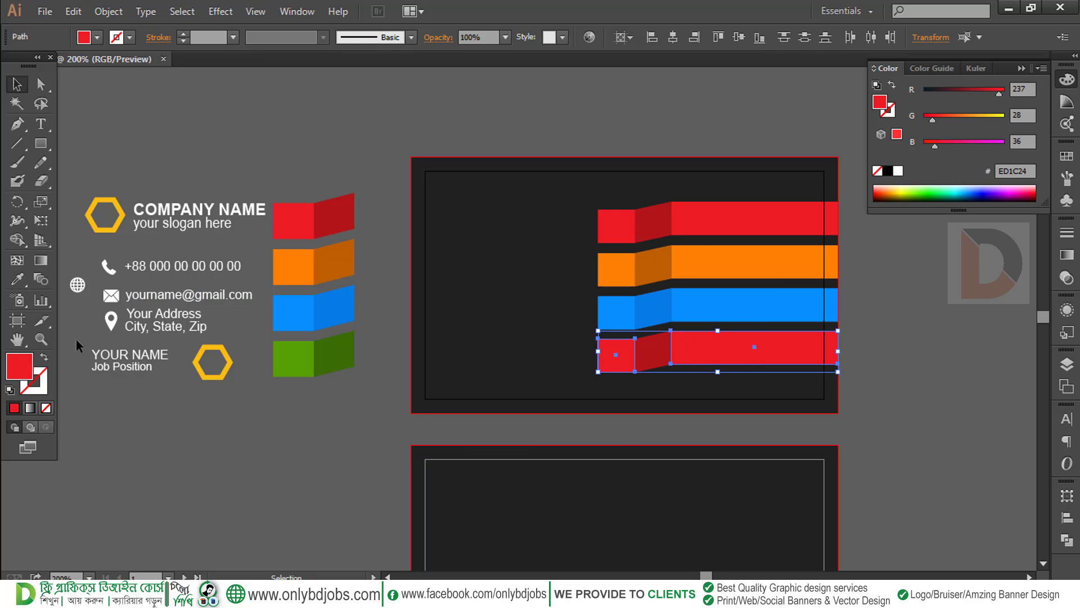
left_click(17, 278)
left_click(293, 358)
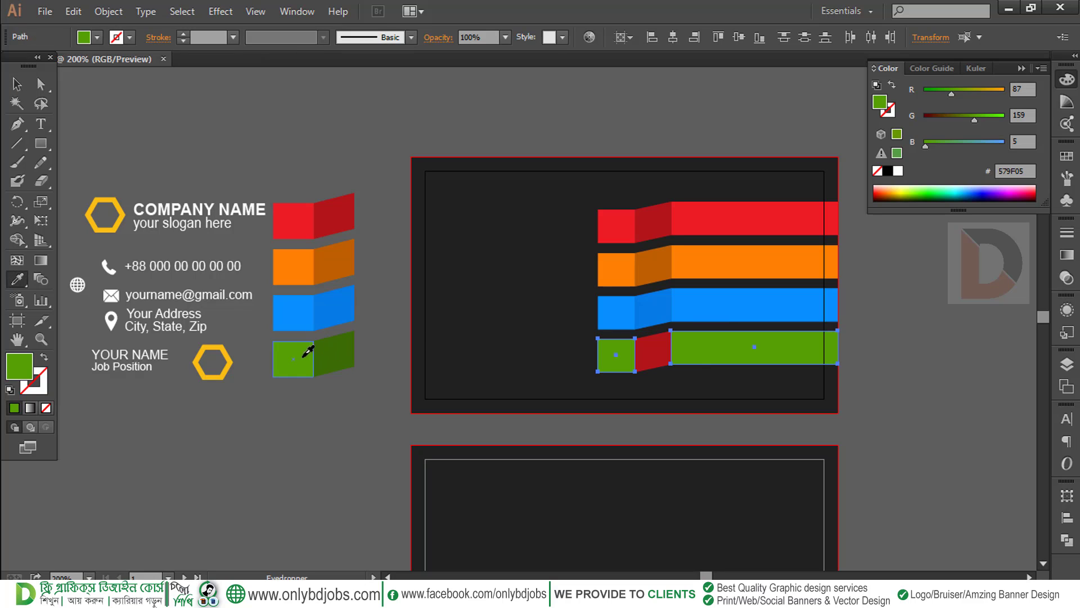
left_click(17, 84)
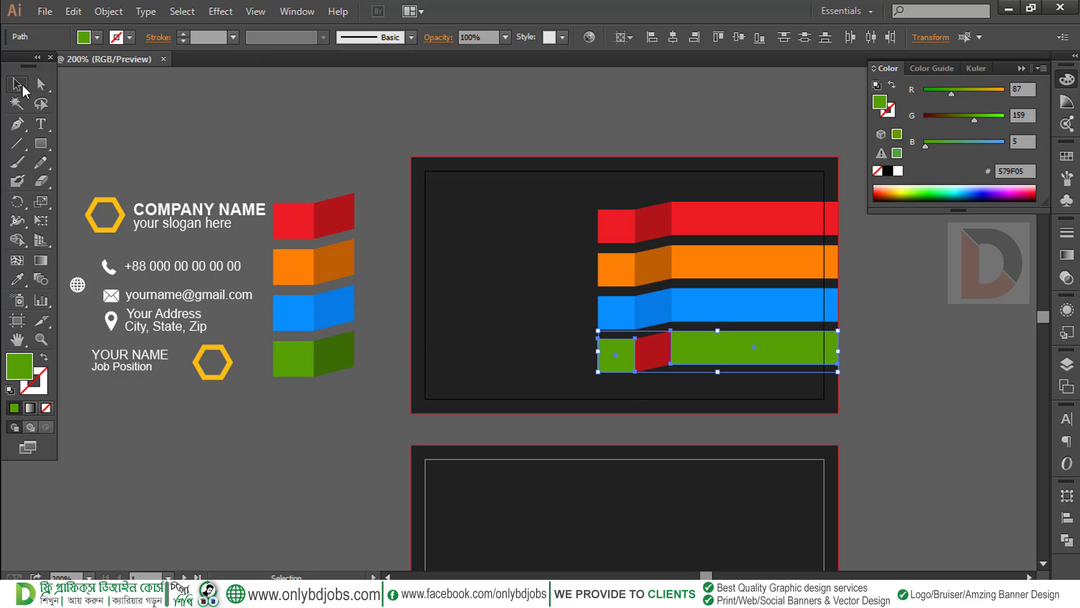
left_click(653, 346)
left_click(12, 282)
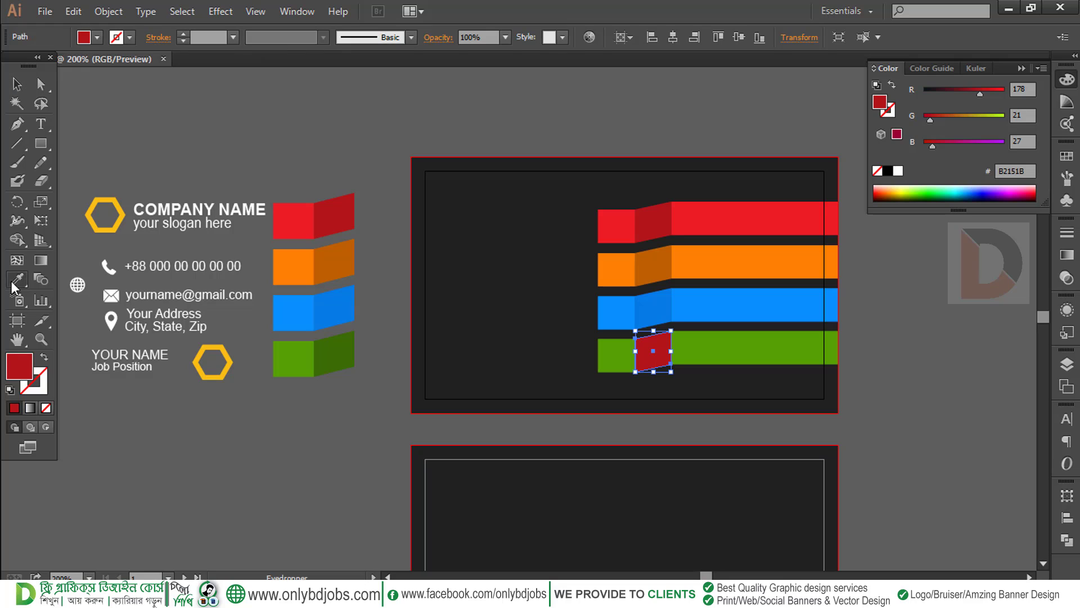
left_click(335, 352)
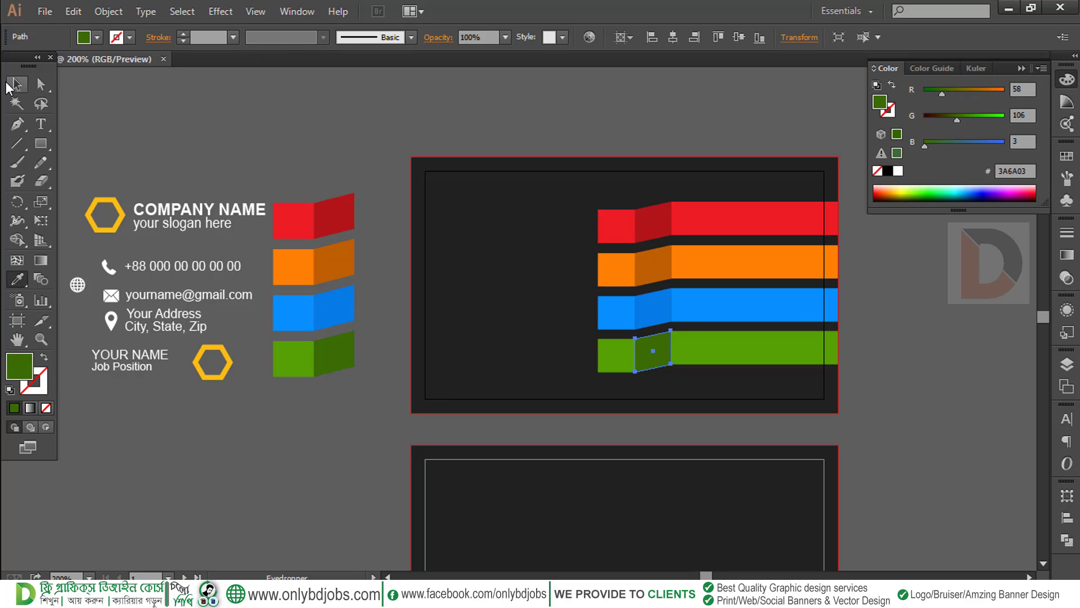
left_click(8, 84)
left_click(190, 106)
left_click_drag(267, 276, 280, 277)
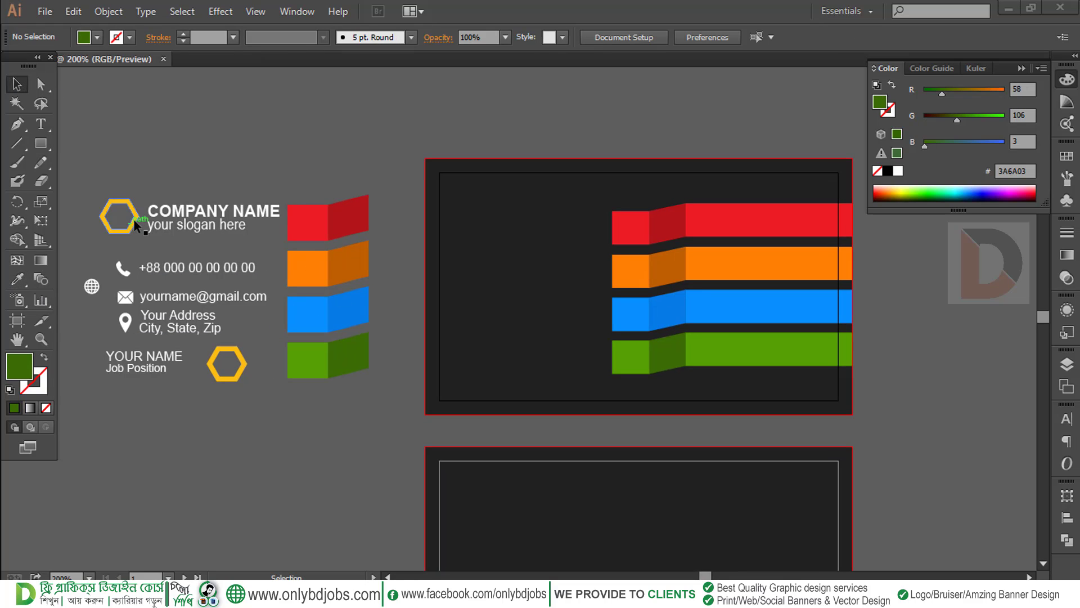
Stack the yellow hexagon above the centre-aligned COMPANY NAME and slogan, centred horizontally
left_click_drag(130, 206, 215, 171)
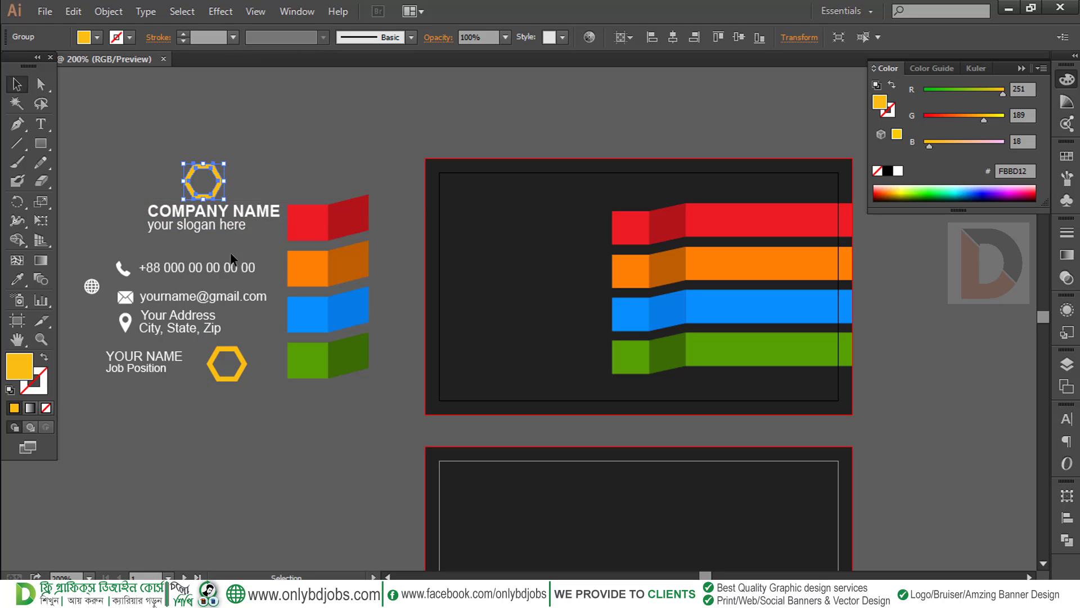
left_click(200, 220)
left_click(840, 37)
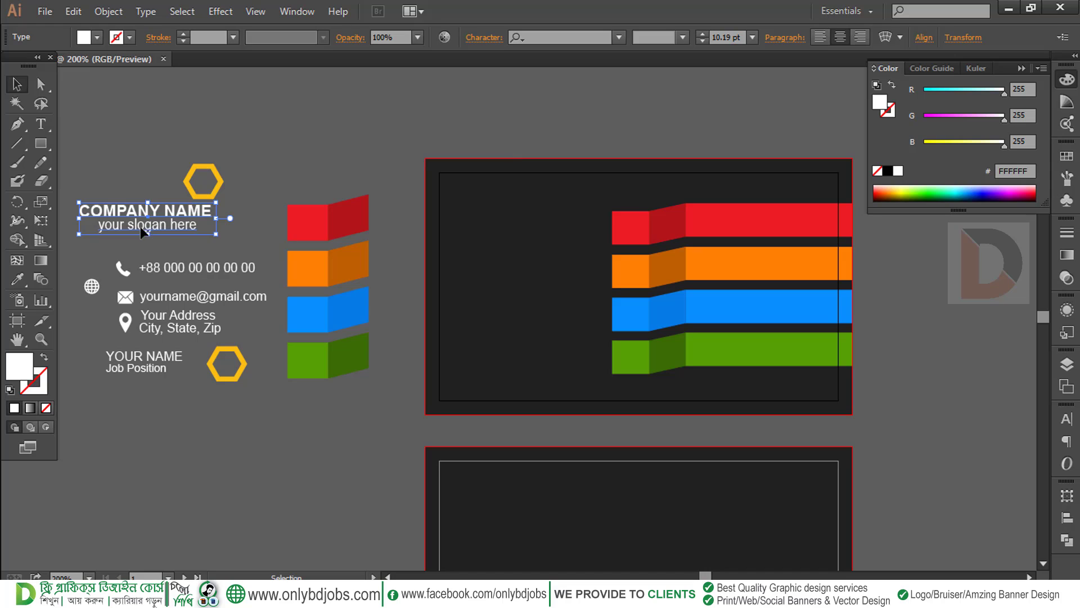
left_click_drag(141, 230, 181, 226)
left_click_drag(232, 164, 174, 231)
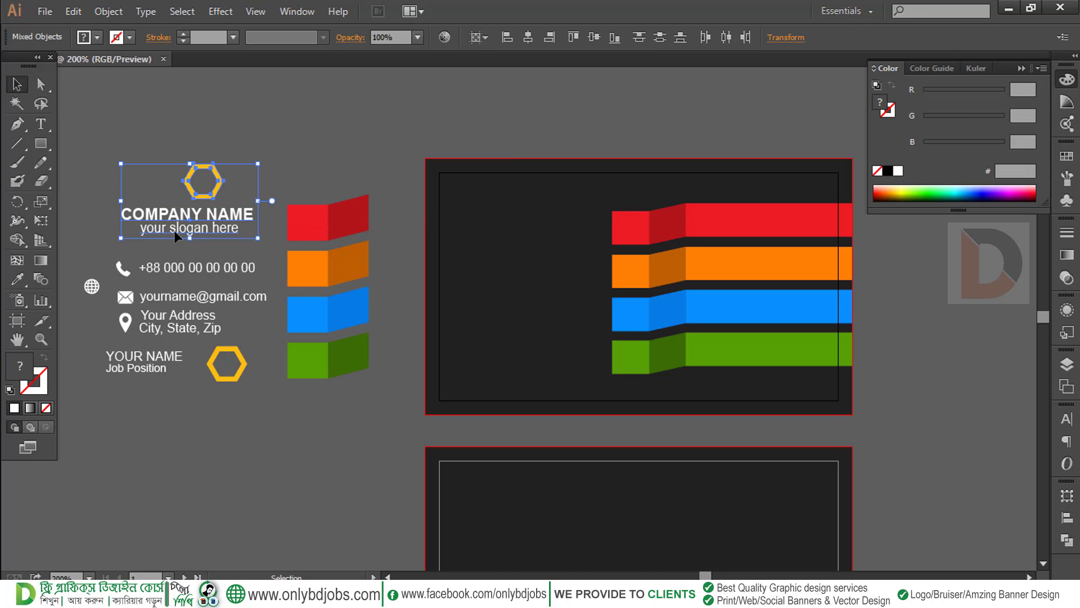
left_click(530, 38)
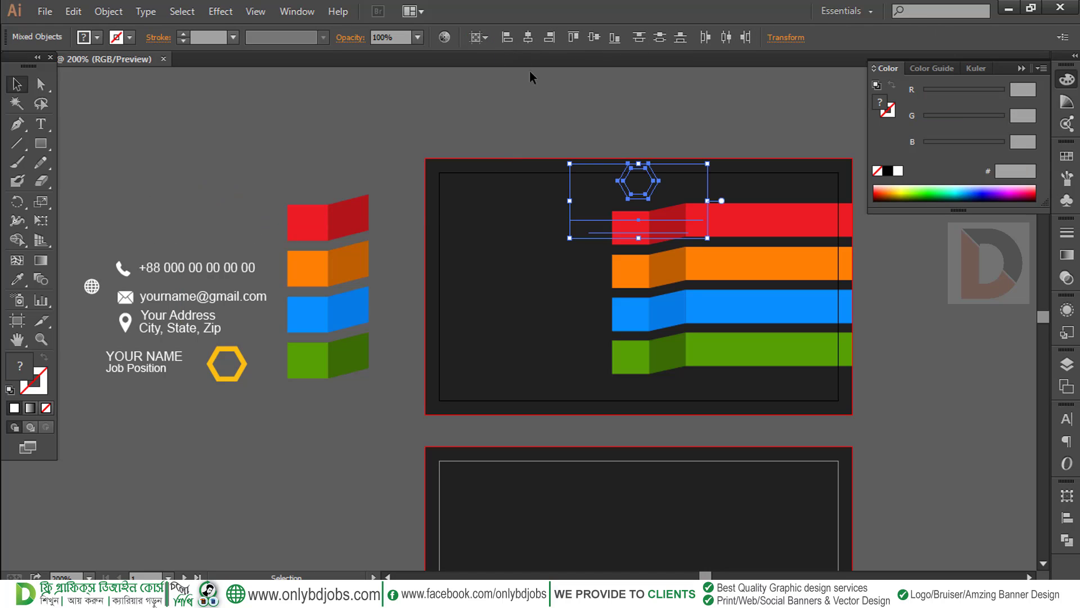
Move the logo and text onto the card's left side and bring them to front
left_click_drag(648, 190, 525, 268)
right_click(525, 269)
mouse_move(595, 401)
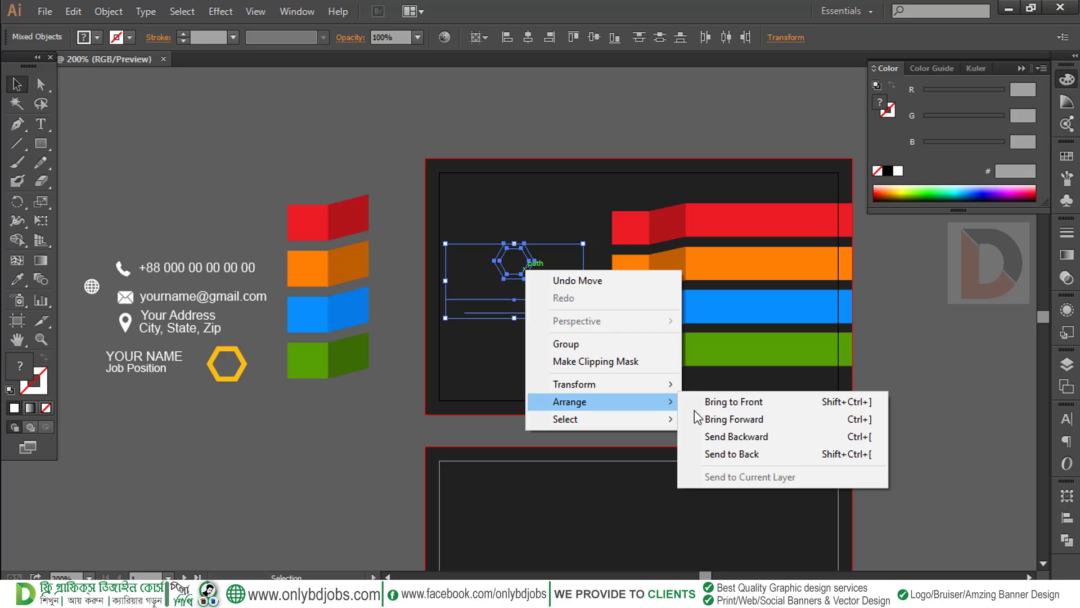
left_click(726, 402)
key("Right")
key("Right")
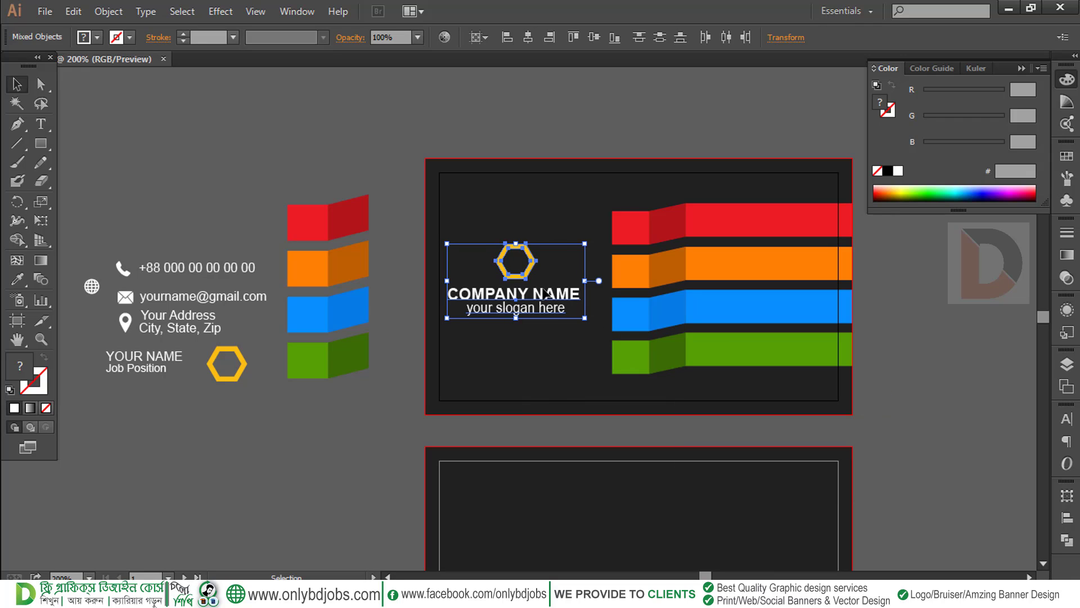
key("Up")
key("Up")
key("Up")
key("Up")
key("Left")
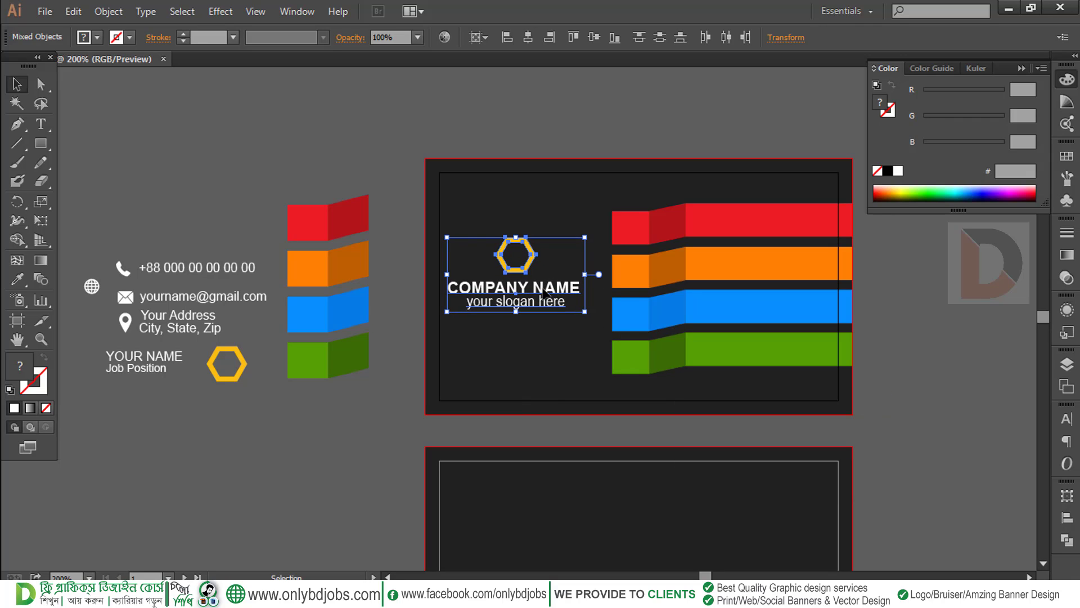
left_click(590, 38)
key("ctrl+z")
Group the hexagon and text, centre the group vertically on the card, then ungroup it
right_click(529, 284)
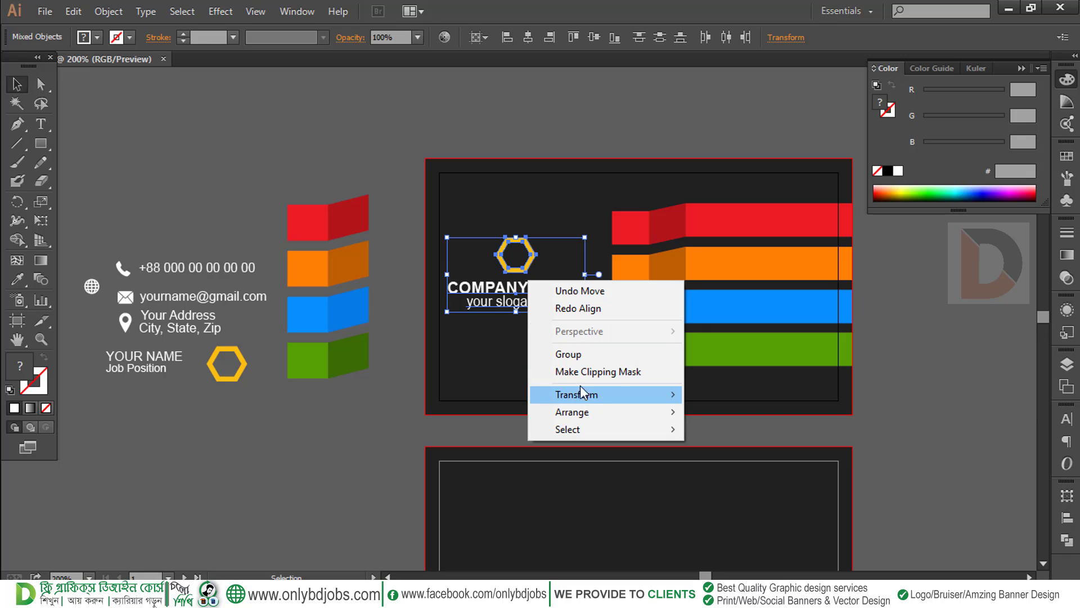
left_click(574, 354)
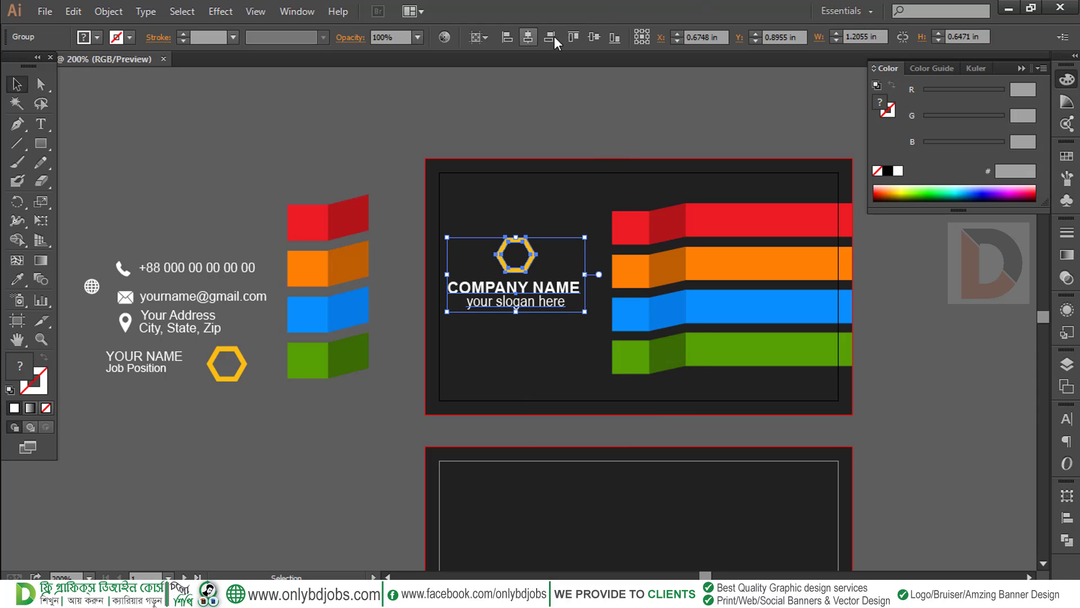
left_click(593, 37)
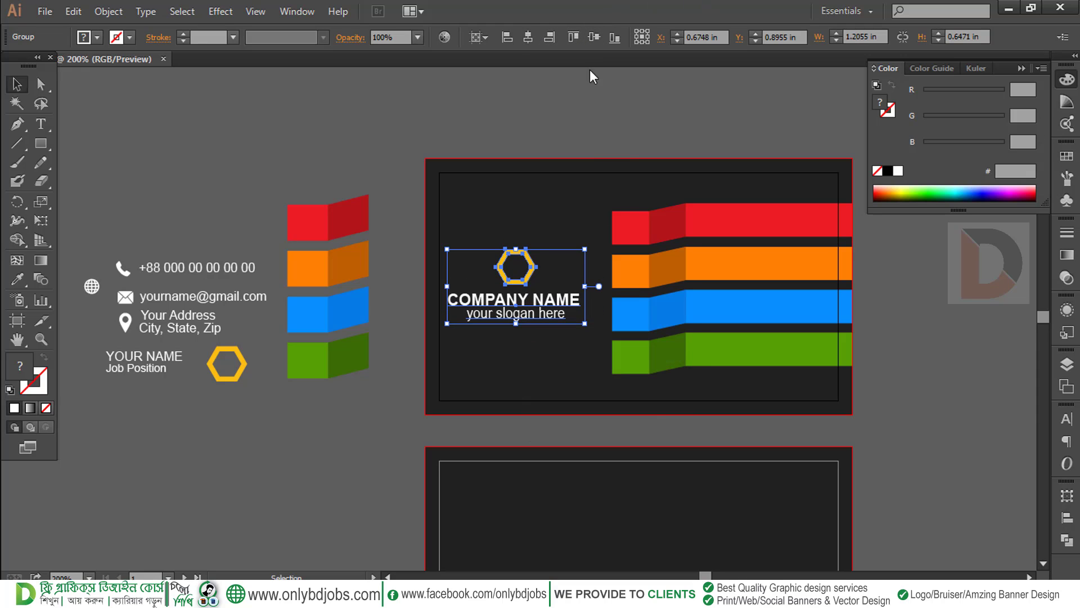
left_click(538, 154)
left_click(524, 284)
right_click(524, 286)
left_click(540, 373)
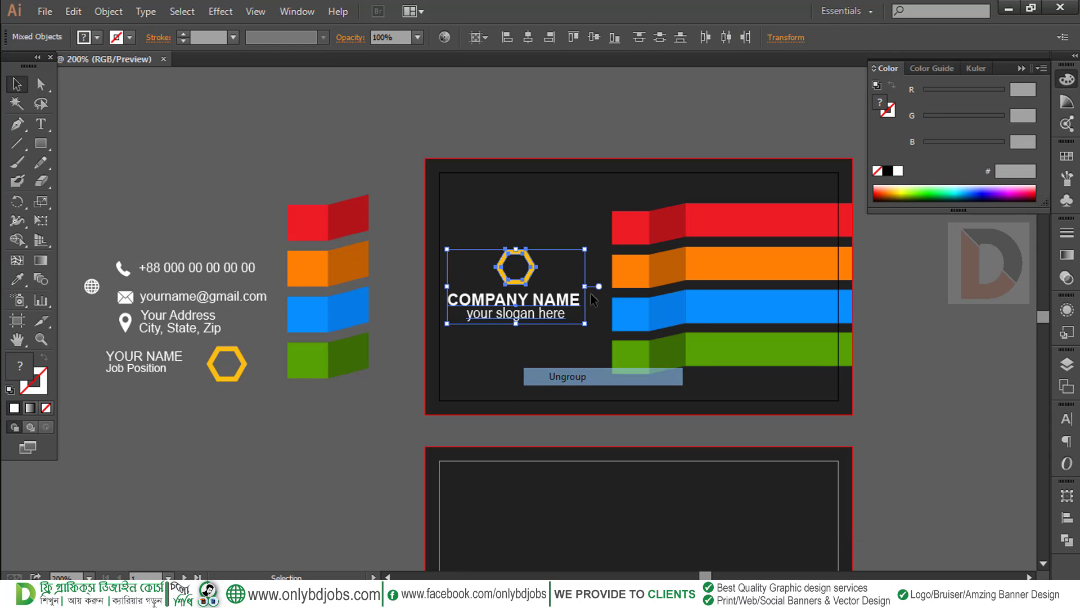
left_click(554, 152)
Set the word COMPANY to Regular font weight
left_click(542, 309)
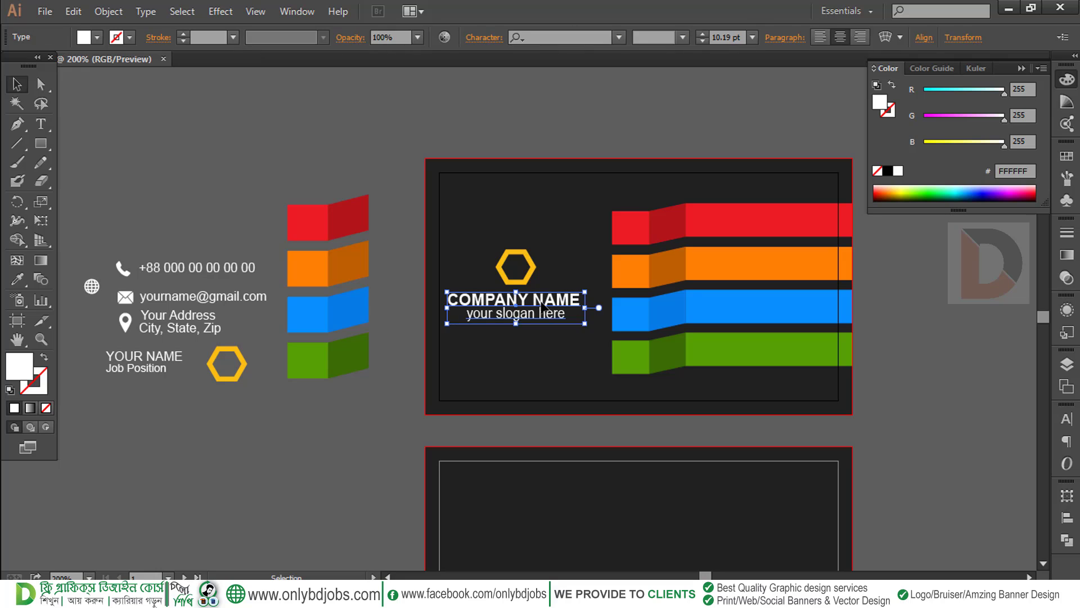
double_click(542, 308)
left_click_drag(530, 299, 414, 288)
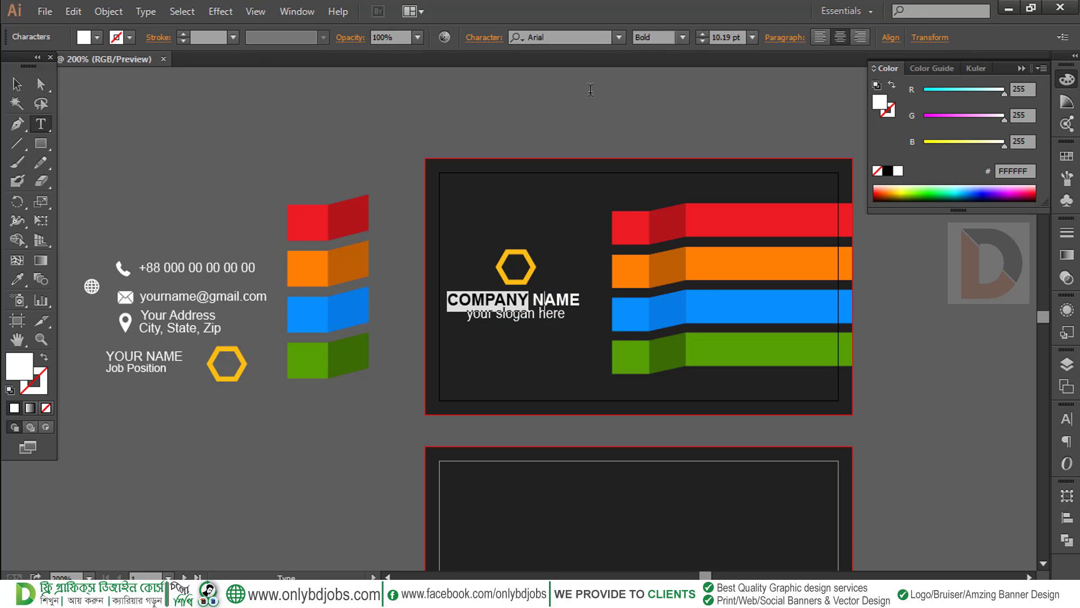
left_click(682, 37)
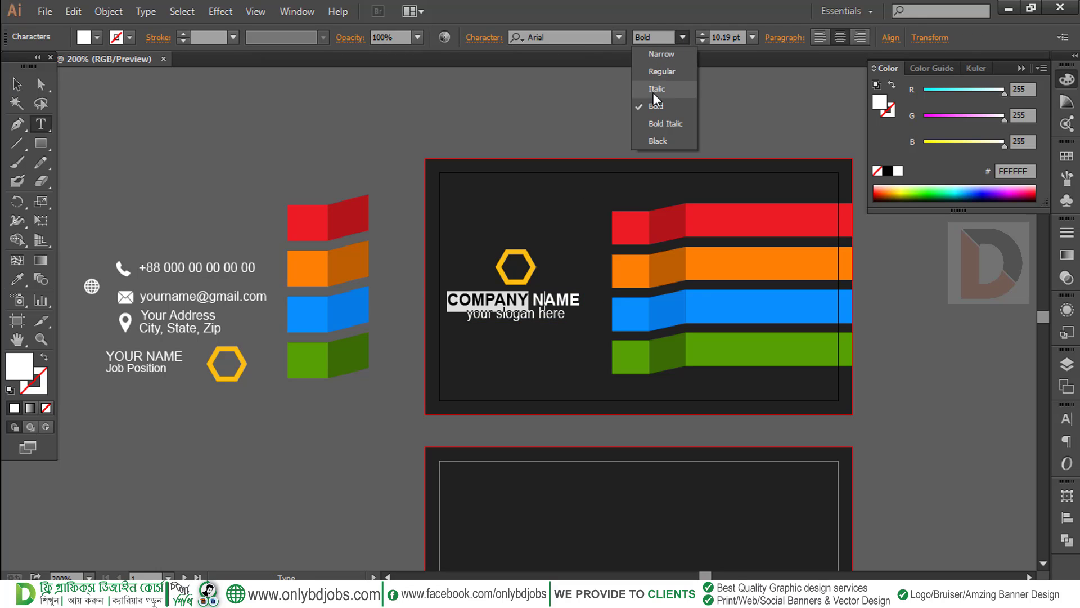
left_click(657, 71)
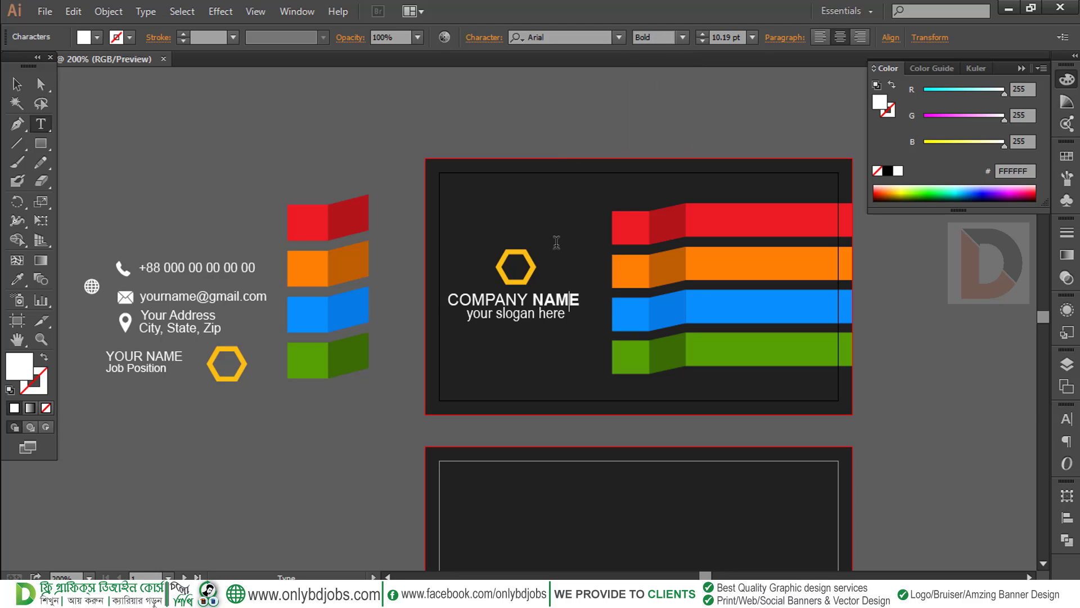
left_click(18, 84)
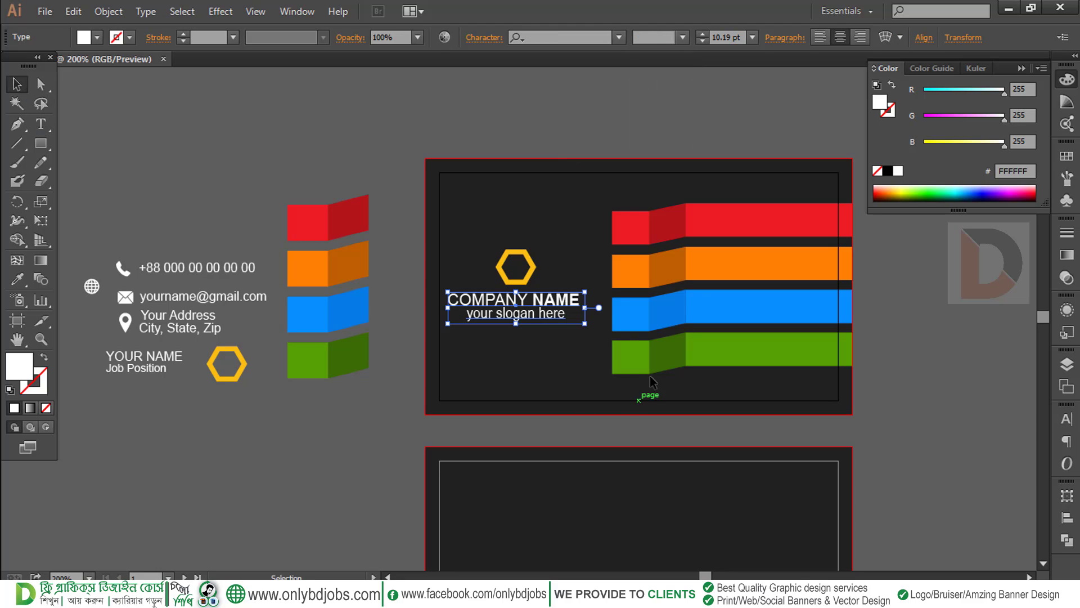
Colour the whole COMPANY NAME line with the ribbon's green
triple_click(525, 304)
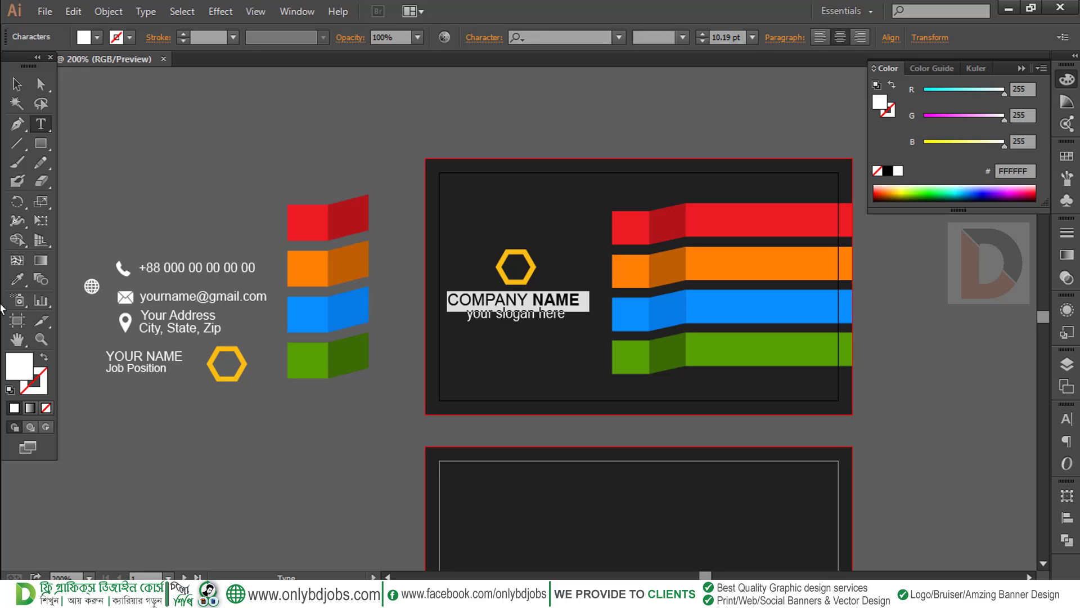
left_click(17, 279)
left_click(723, 345)
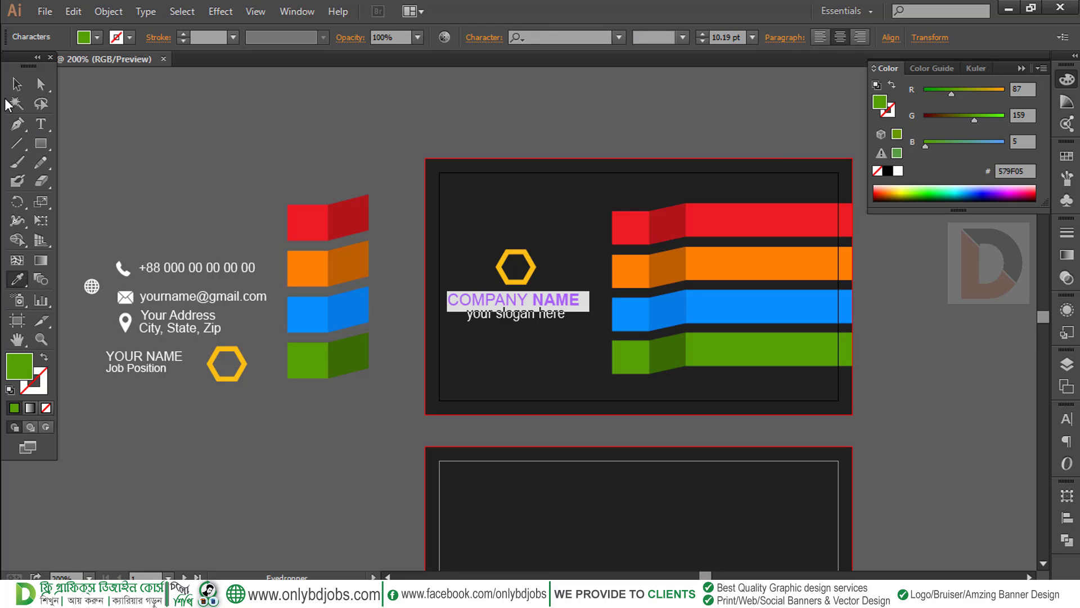
left_click(25, 82)
left_click(320, 188)
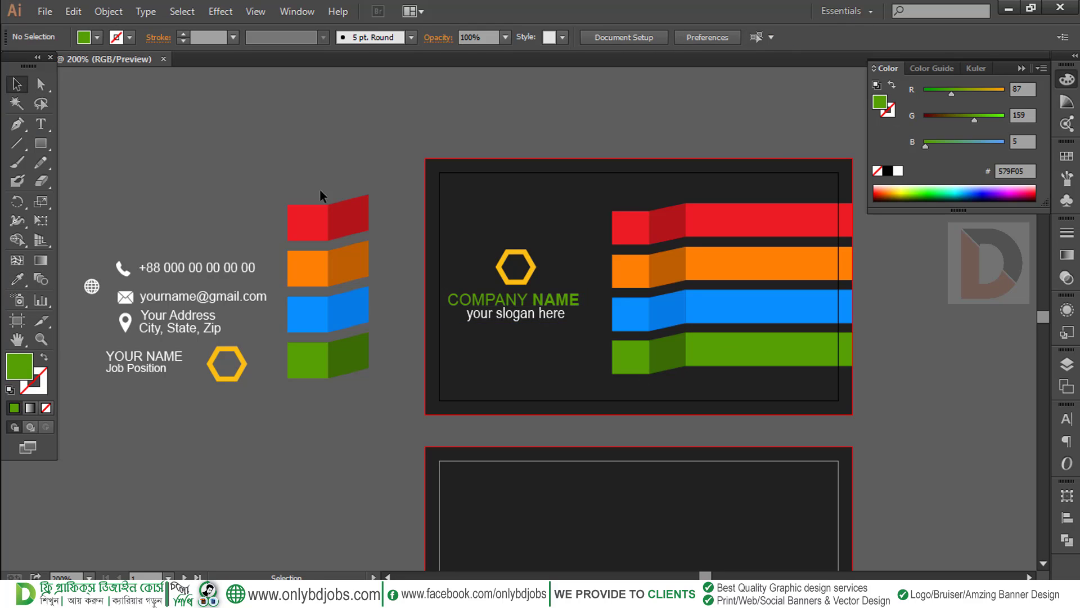
Recolour the hexagon logo with the ribbon's blue
left_click(531, 281)
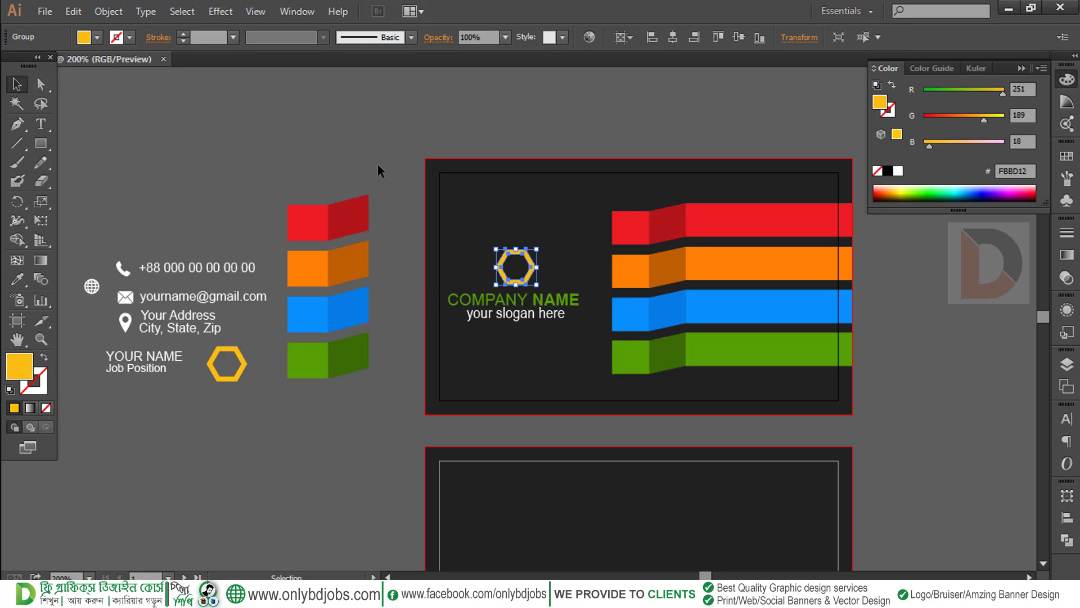
left_click(17, 279)
left_click(740, 304)
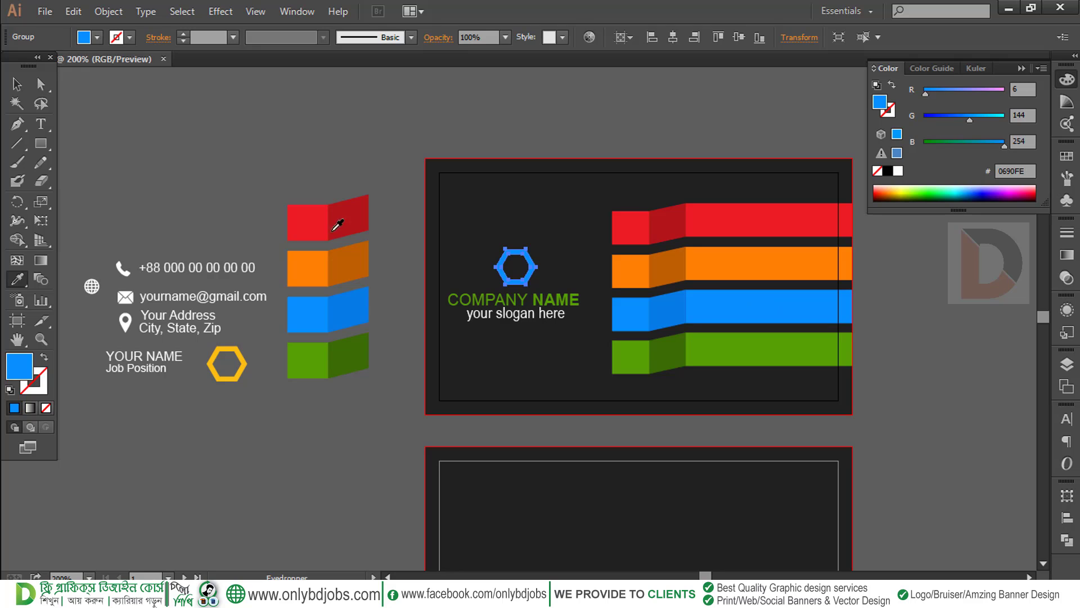
left_click(16, 84)
left_click(542, 340)
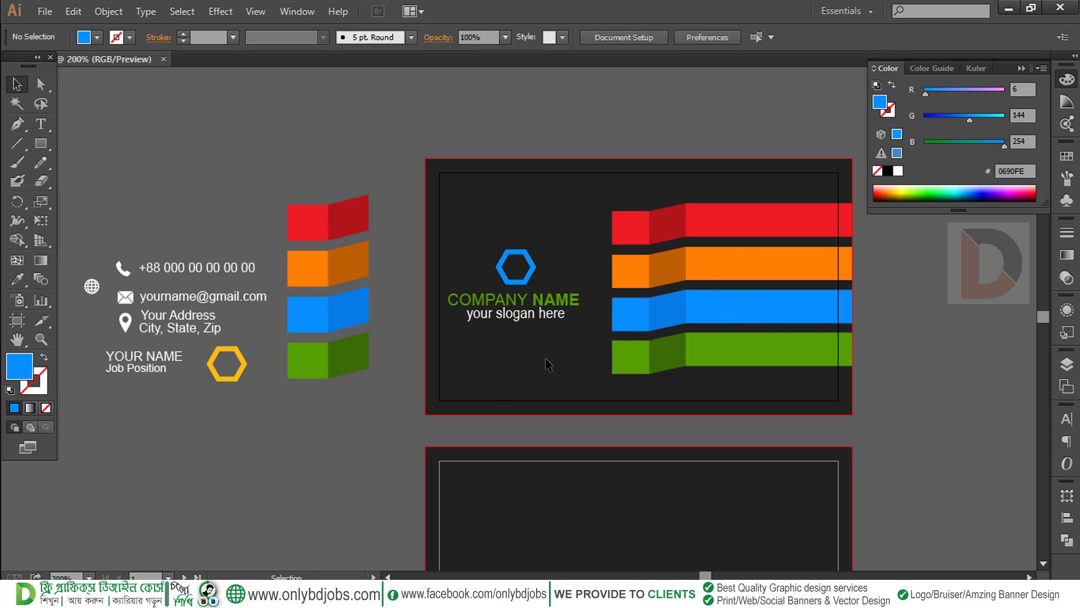
left_click_drag(545, 365, 534, 314)
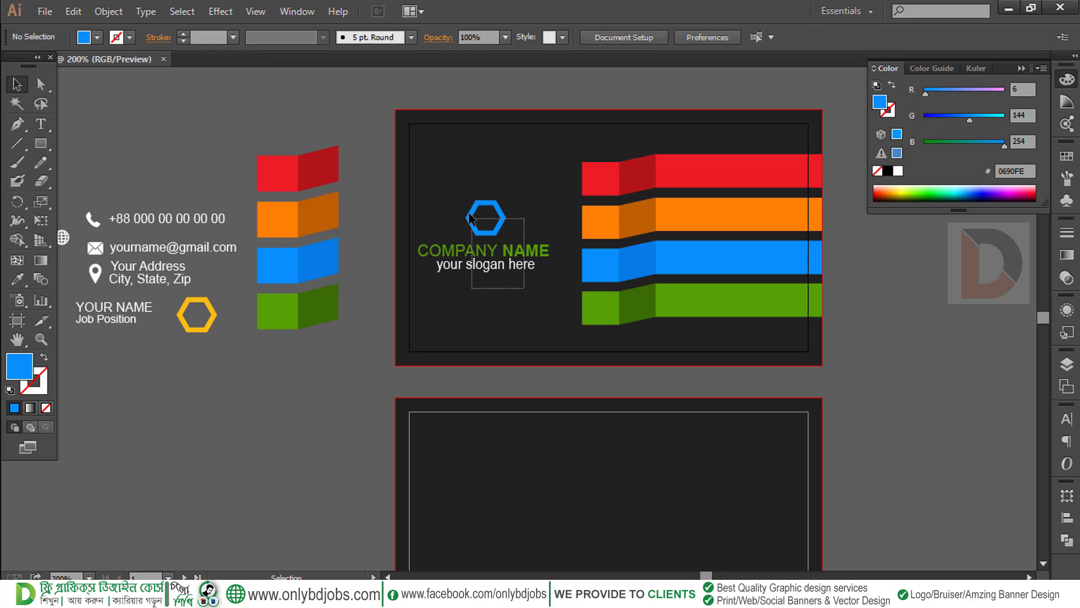
Copy the hexagon, company name and slogan and paste them in place
left_click_drag(470, 219, 552, 429)
key("ctrl+z")
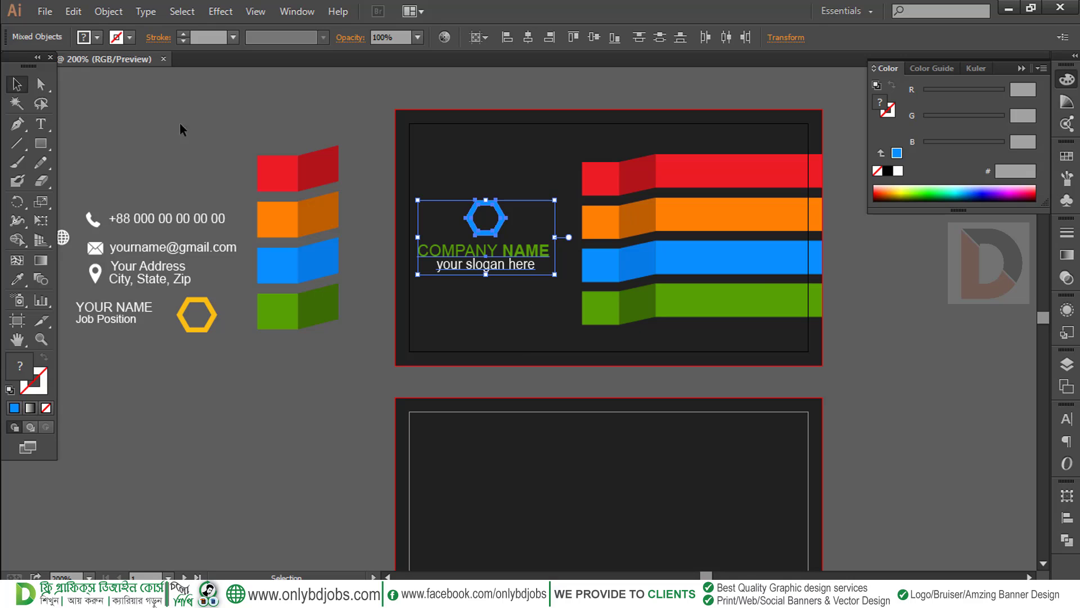
left_click(108, 11)
mouse_move(73, 11)
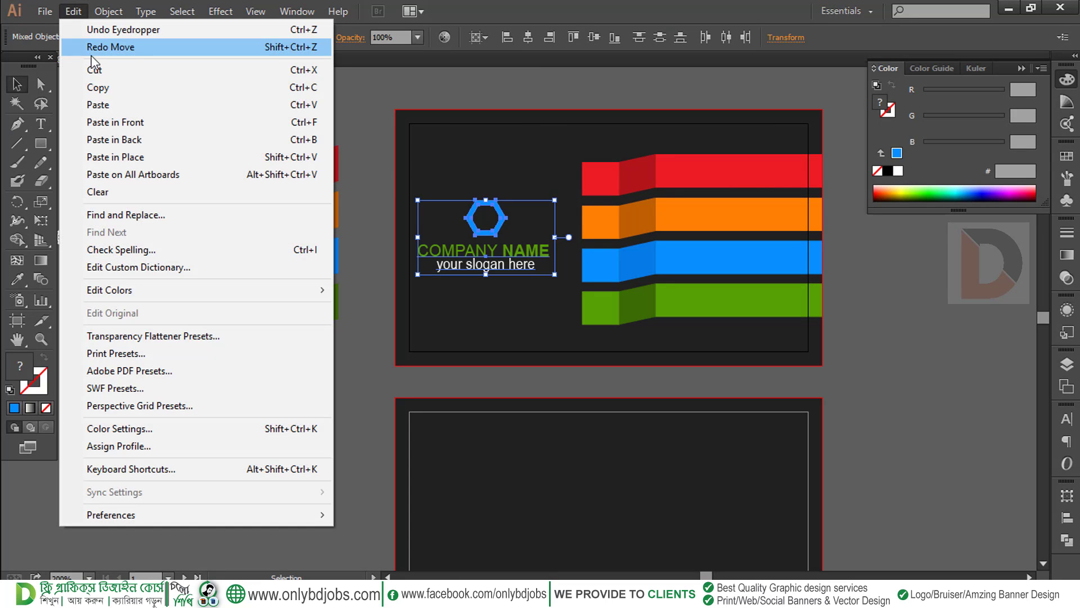
left_click(93, 87)
left_click(74, 11)
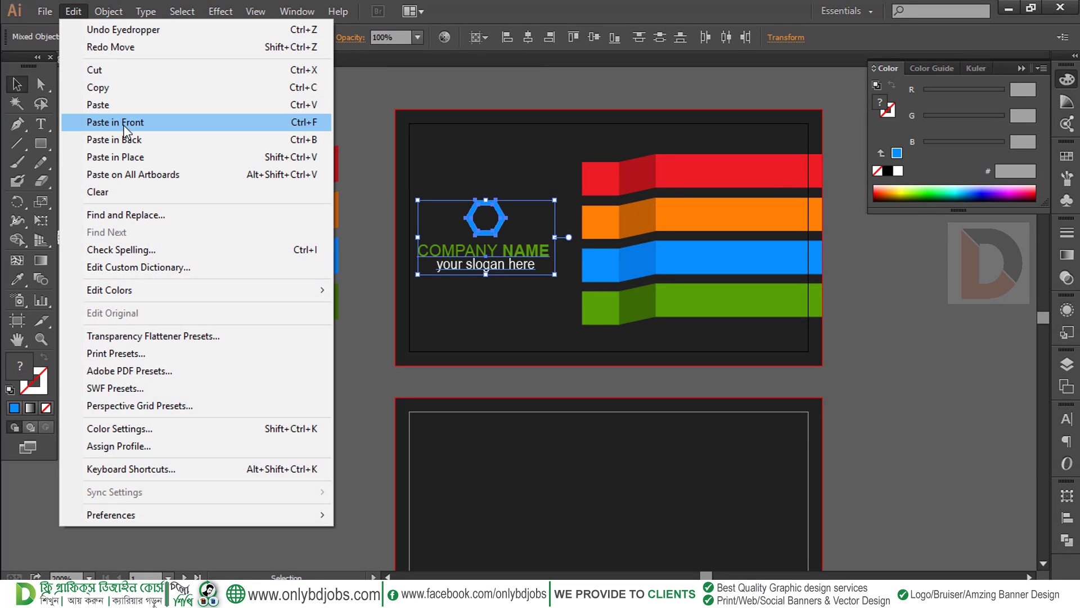
left_click(121, 157)
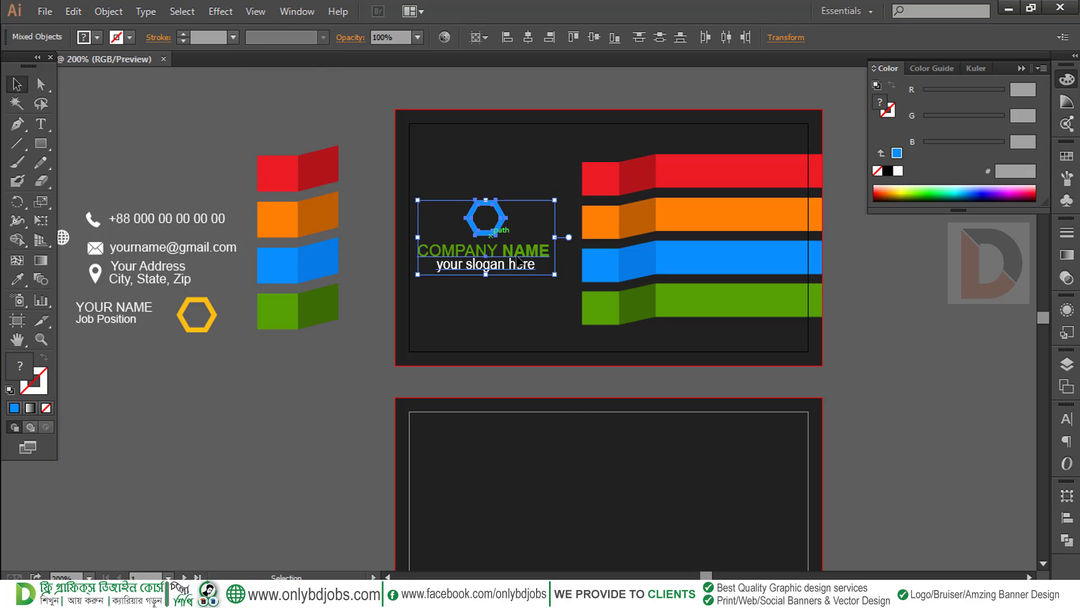
Group the pasted logo copy, centre it on the back card and enlarge it slightly
left_click_drag(518, 261, 612, 392)
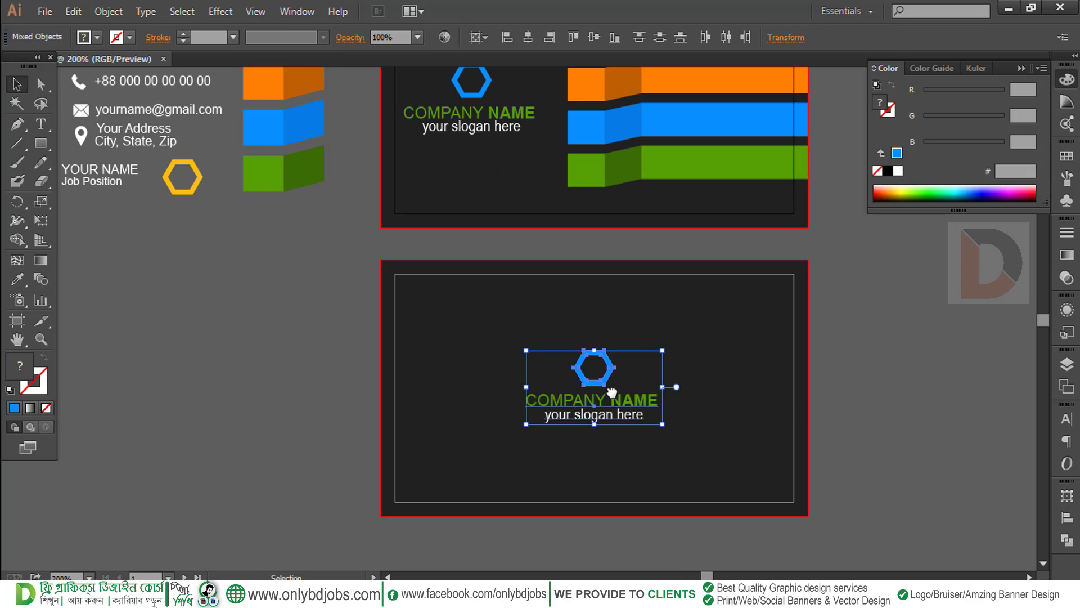
right_click(597, 373)
left_click(641, 448)
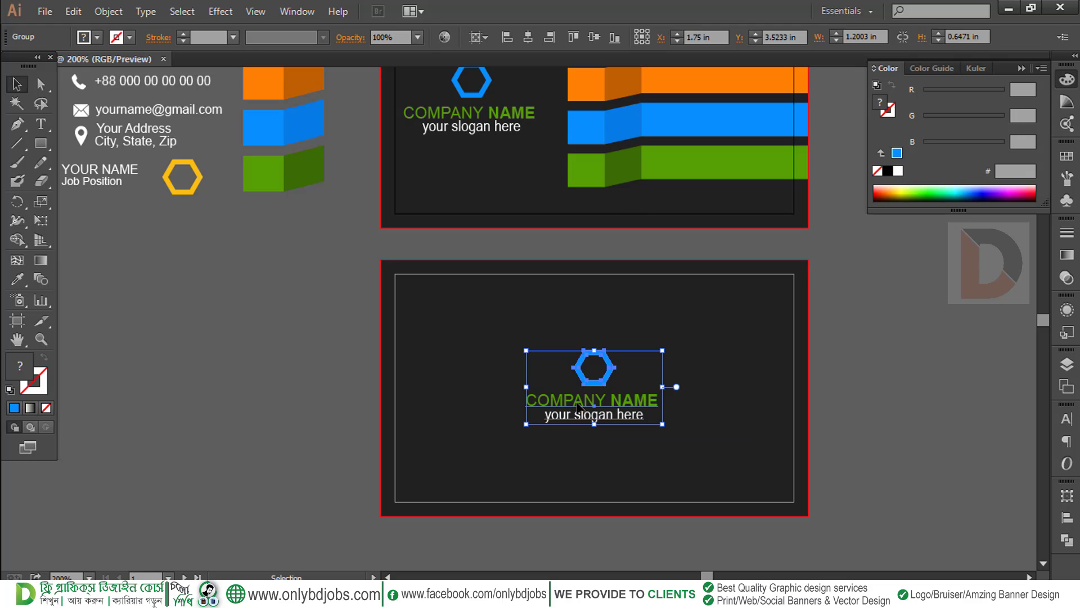
left_click(588, 35)
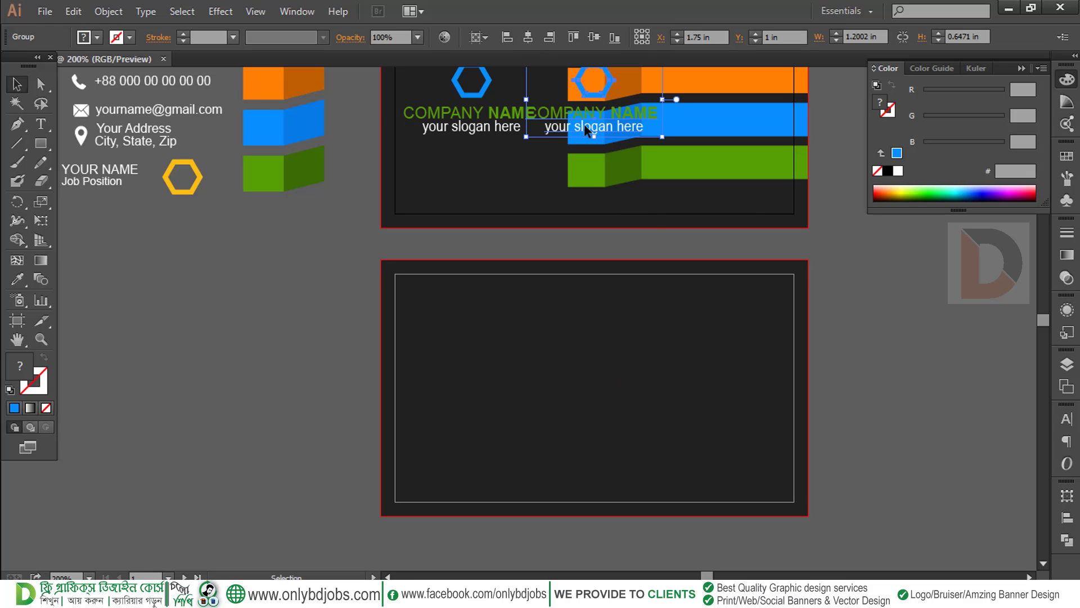
left_click_drag(584, 124, 593, 419)
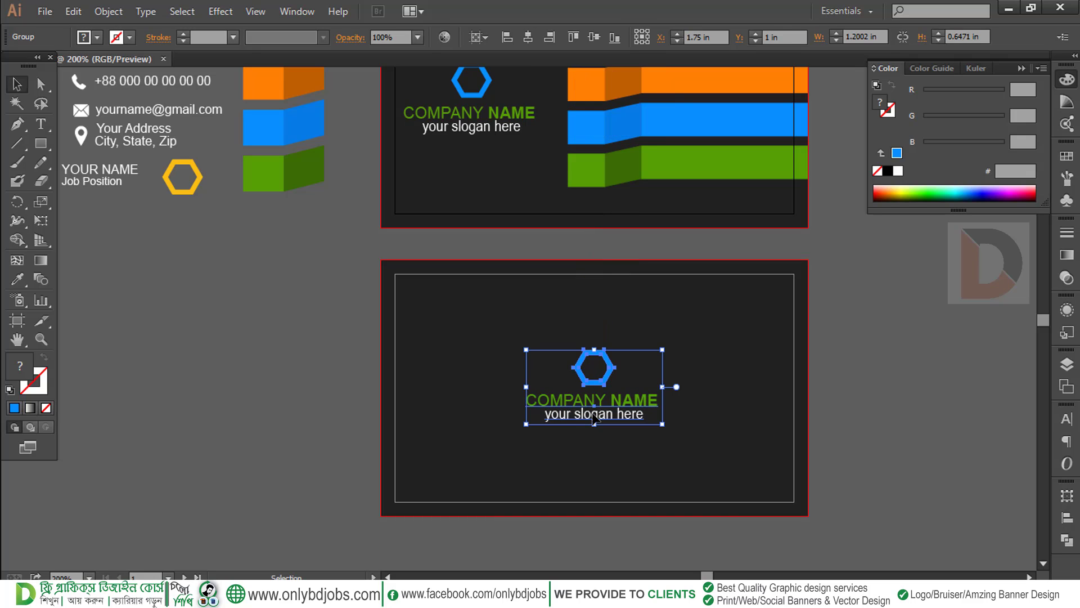
key("Up")
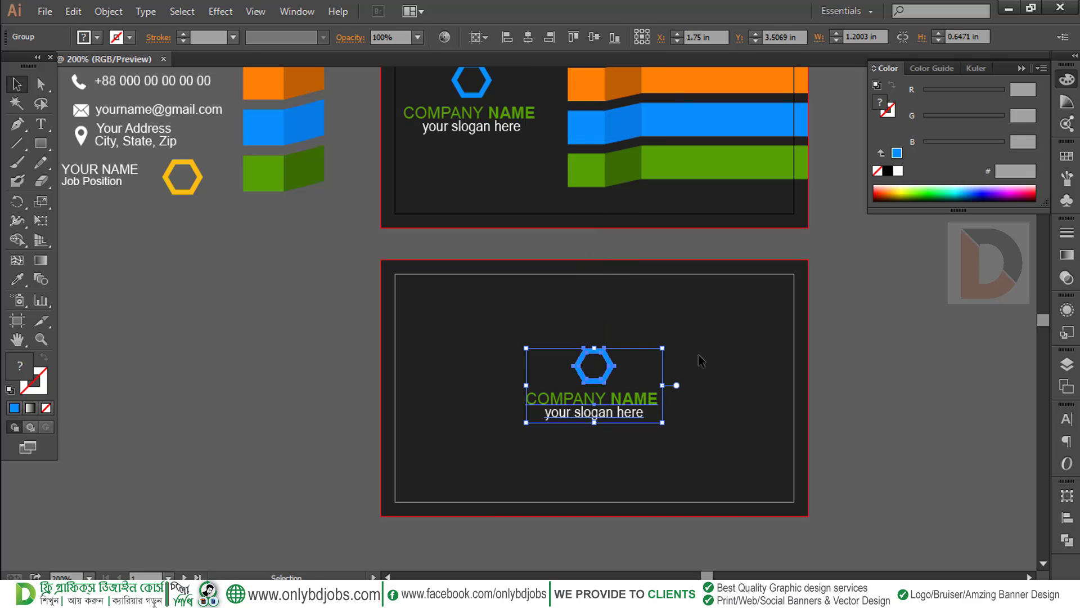
left_click_drag(666, 348, 719, 396)
left_click(823, 368)
left_click_drag(717, 360, 716, 420)
left_click_drag(708, 332, 648, 372)
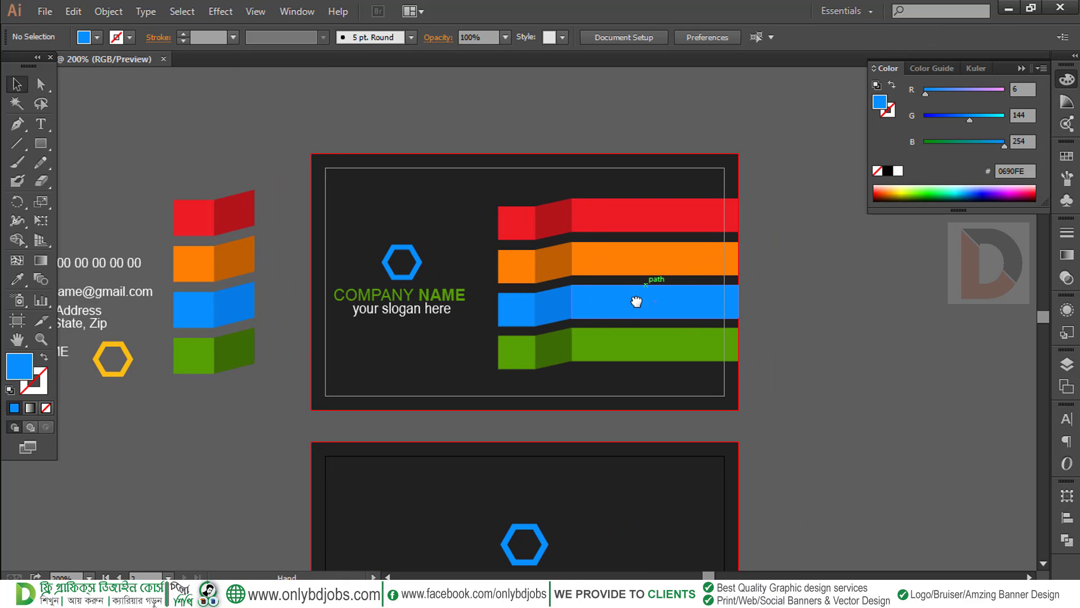
Drag the globe icon from the contact details toward the green stripe
left_click_drag(626, 300, 648, 299)
left_click_drag(456, 291, 632, 290)
left_click_drag(285, 322, 247, 323)
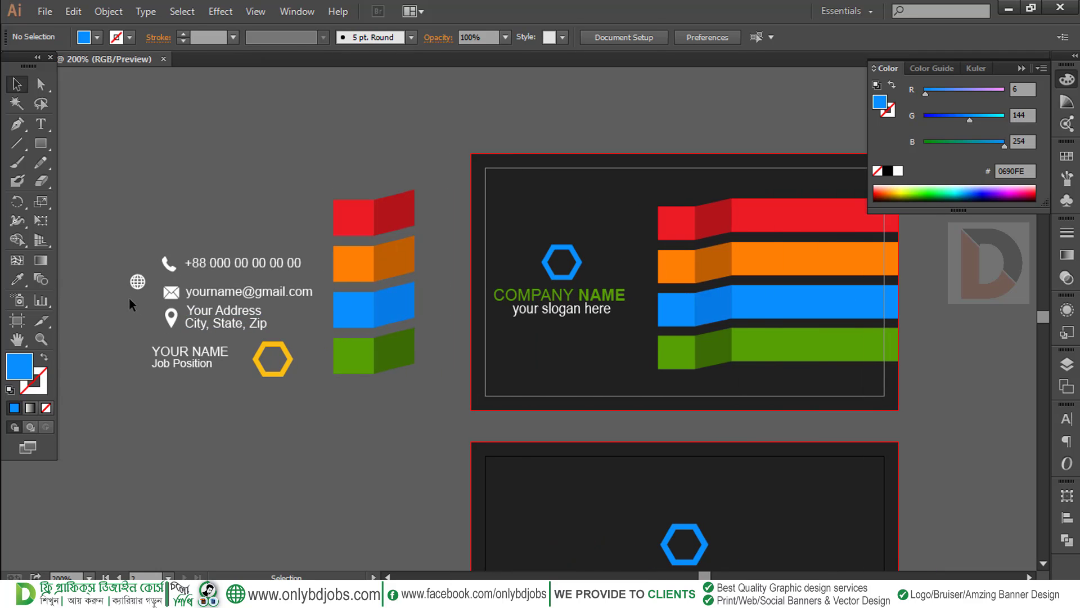
left_click(139, 284)
double_click(556, 371)
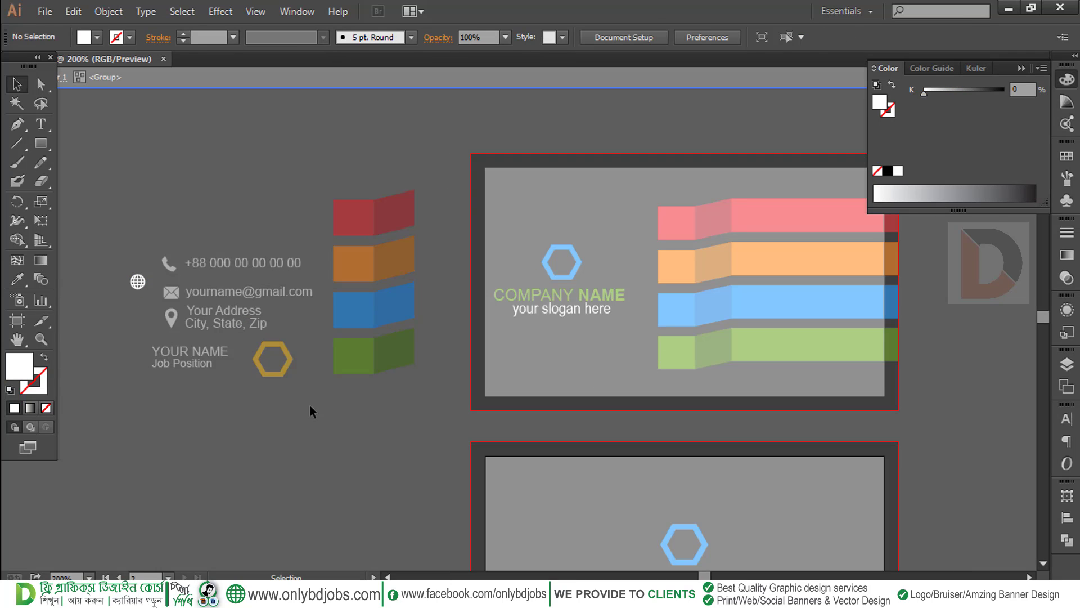
left_click_drag(146, 283, 674, 353)
double_click(595, 369)
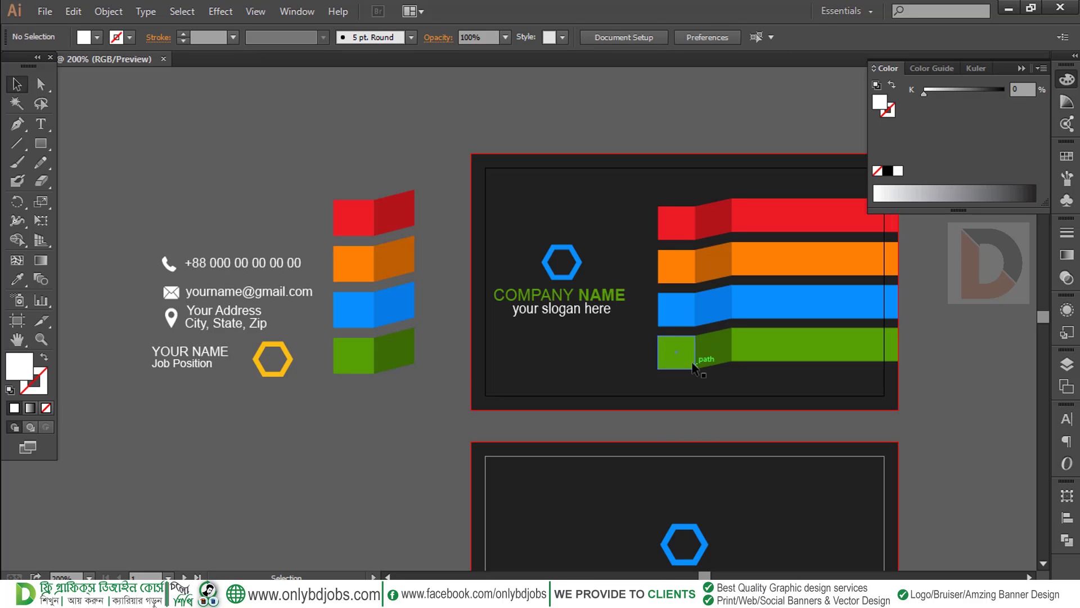
double_click(651, 373)
double_click(319, 390)
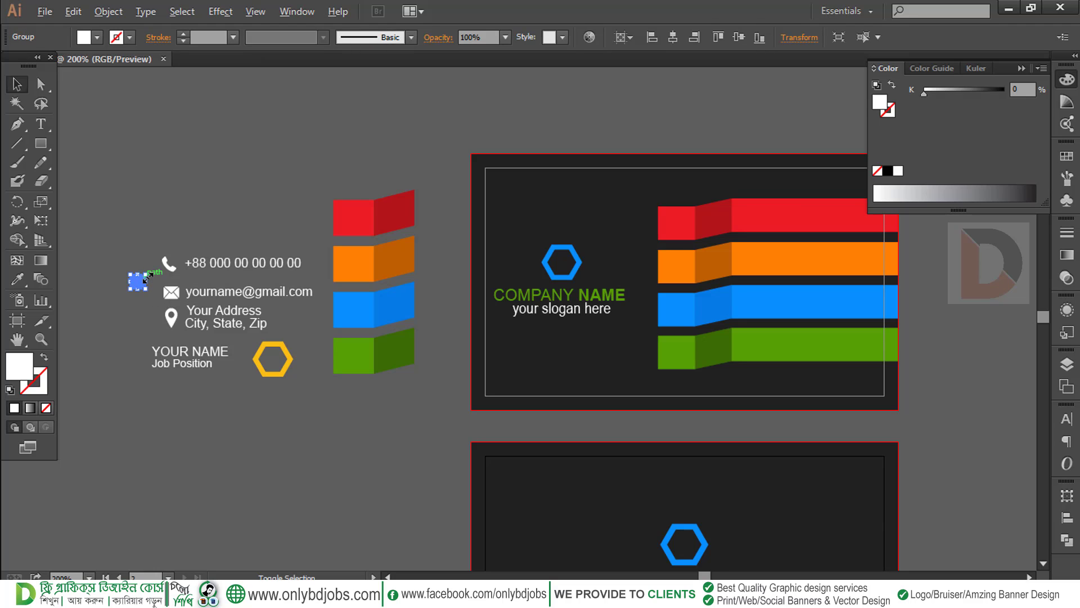
Place the globe on the green stripe's left end square, brought to front
left_click_drag(137, 284, 674, 348)
right_click(674, 348)
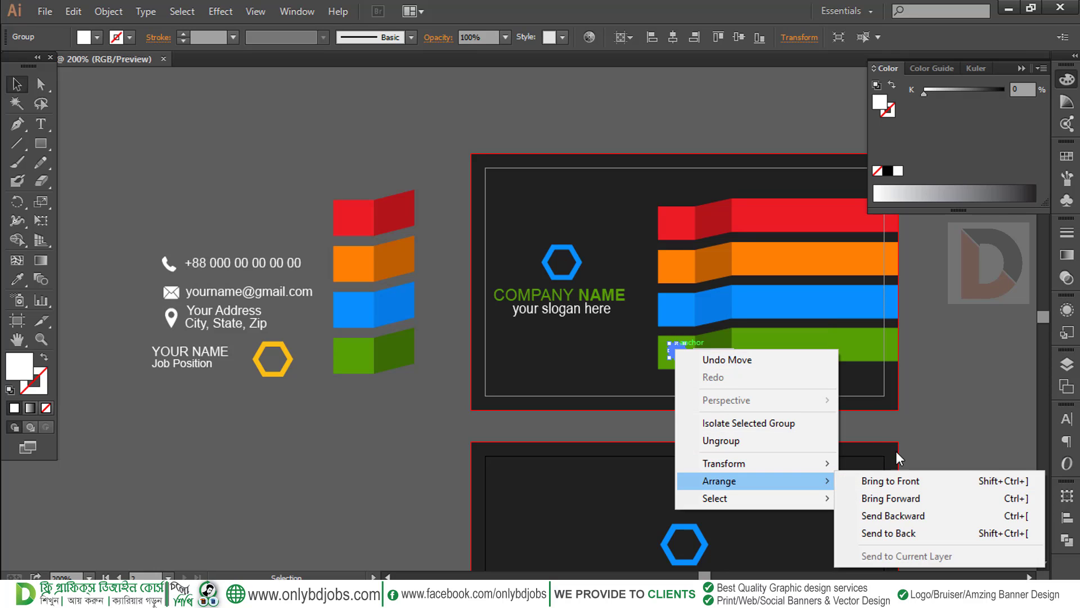
left_click(900, 479)
key("z")
left_click_drag(639, 330, 781, 405)
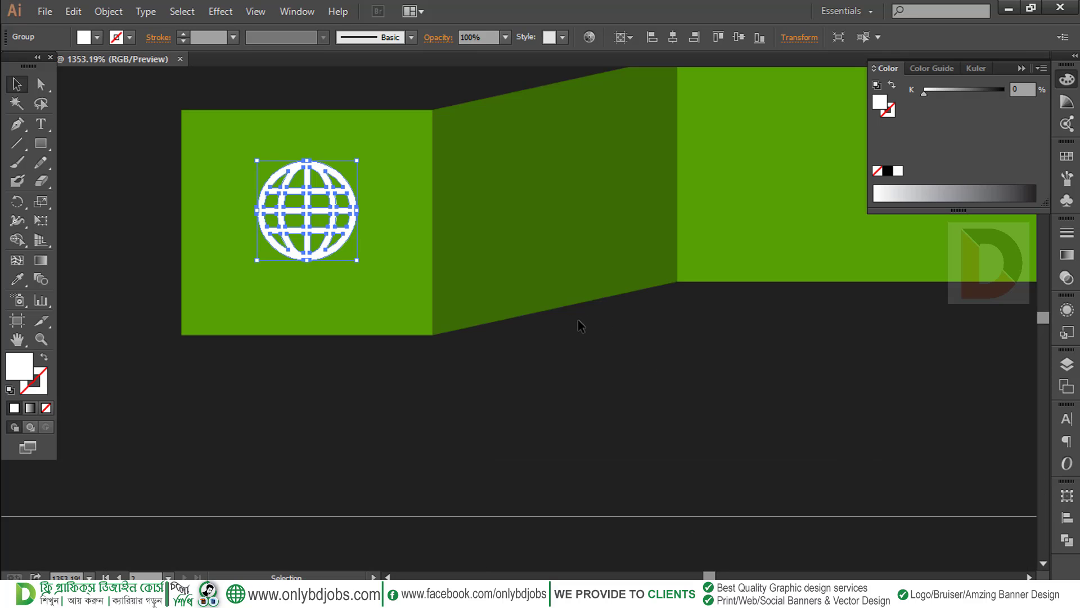
Enlarge the globe and centre it on the green end square, then move the phone icon onto the red stripe
left_click_drag(582, 326, 820, 450)
left_click_drag(594, 284, 629, 248)
left_click_drag(576, 327, 577, 333)
left_click(581, 341)
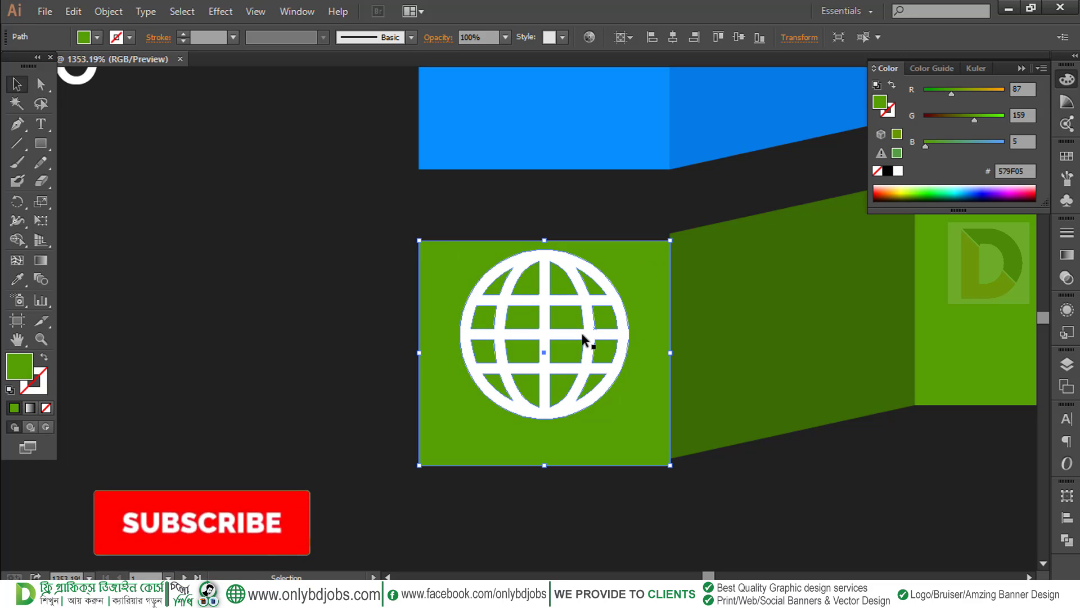
left_click_drag(600, 340, 599, 346)
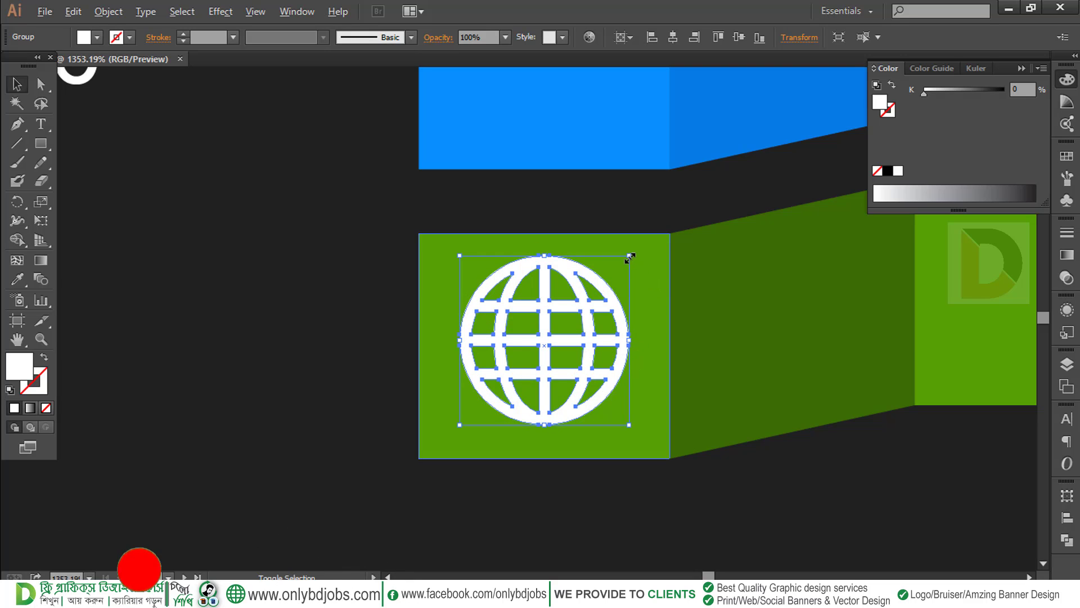
left_click_drag(630, 257, 636, 247)
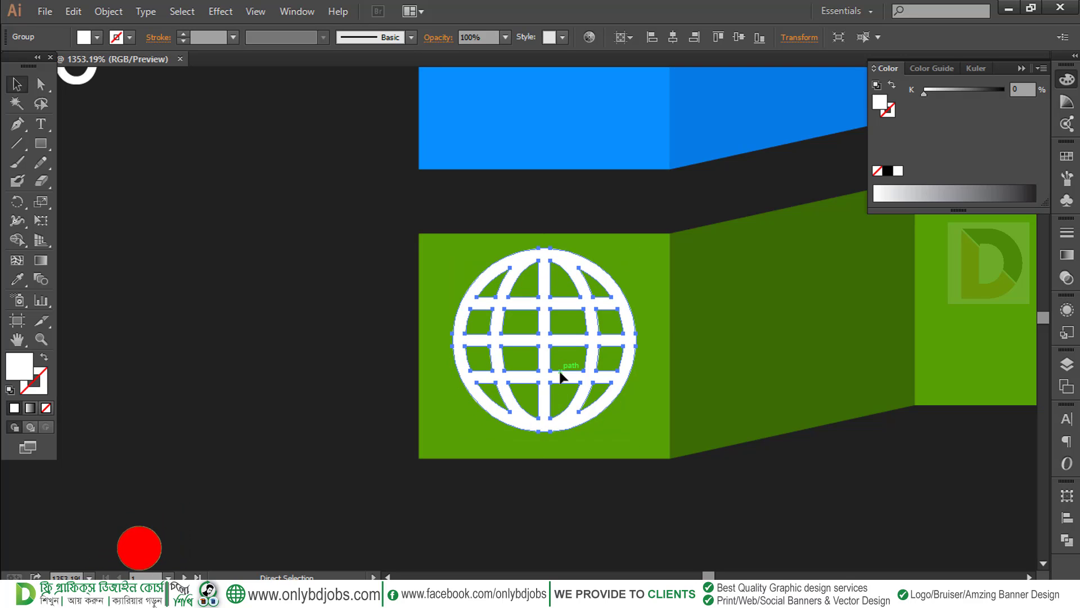
left_click_drag(563, 343, 562, 355)
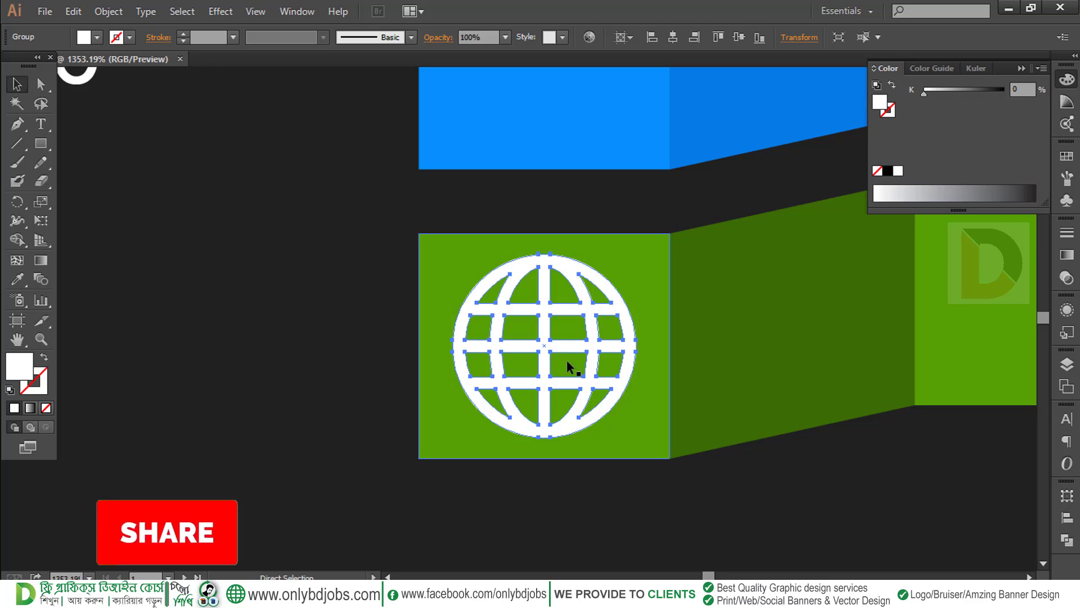
key("ctrl+minus")
key("ctrl+minus")
key("ctrl+minus")
key("ctrl+minus")
key("ctrl+minus")
key("ctrl+minus")
left_click_drag(480, 344, 611, 354)
left_click(293, 418)
left_click_drag(145, 241, 652, 201)
Bring the phone icon in front of the red ribbon's end square and scale it up
right_click(651, 202)
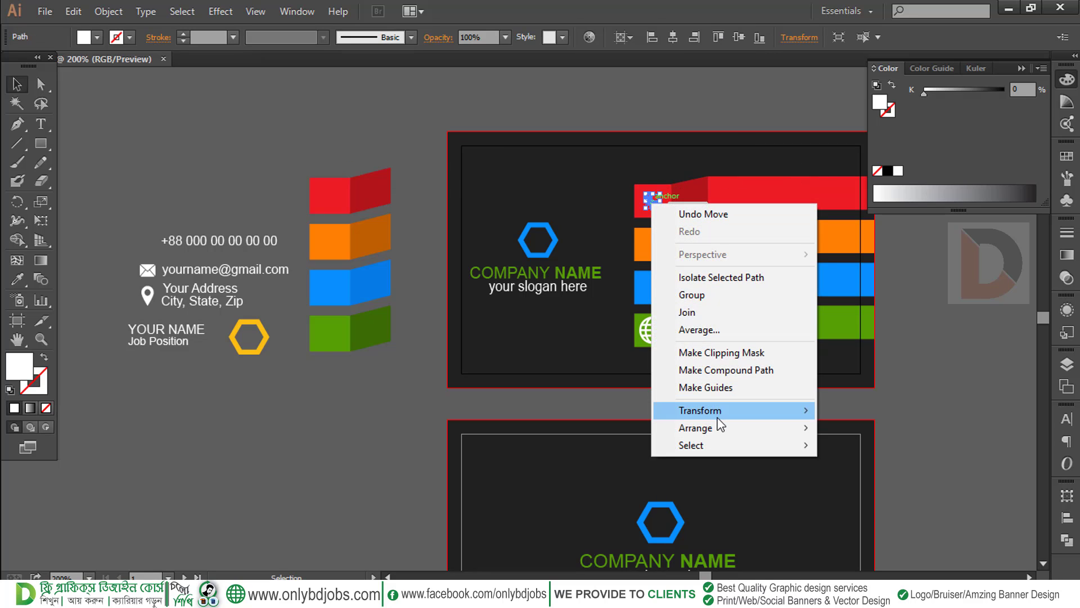
mouse_move(718, 428)
left_click(844, 432)
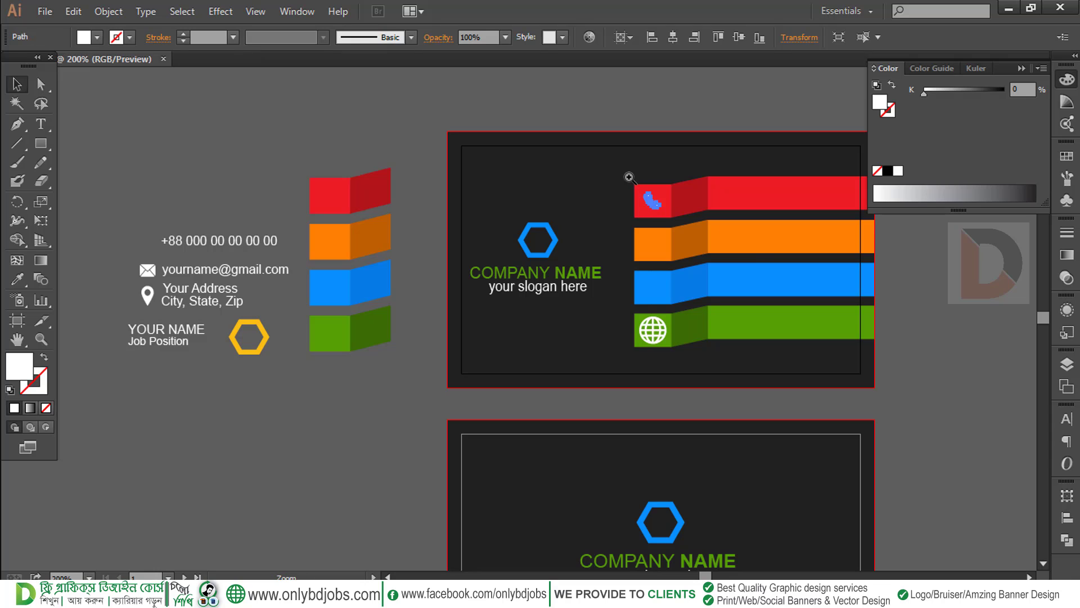
left_click_drag(629, 177, 754, 257)
left_click_drag(521, 275, 748, 322)
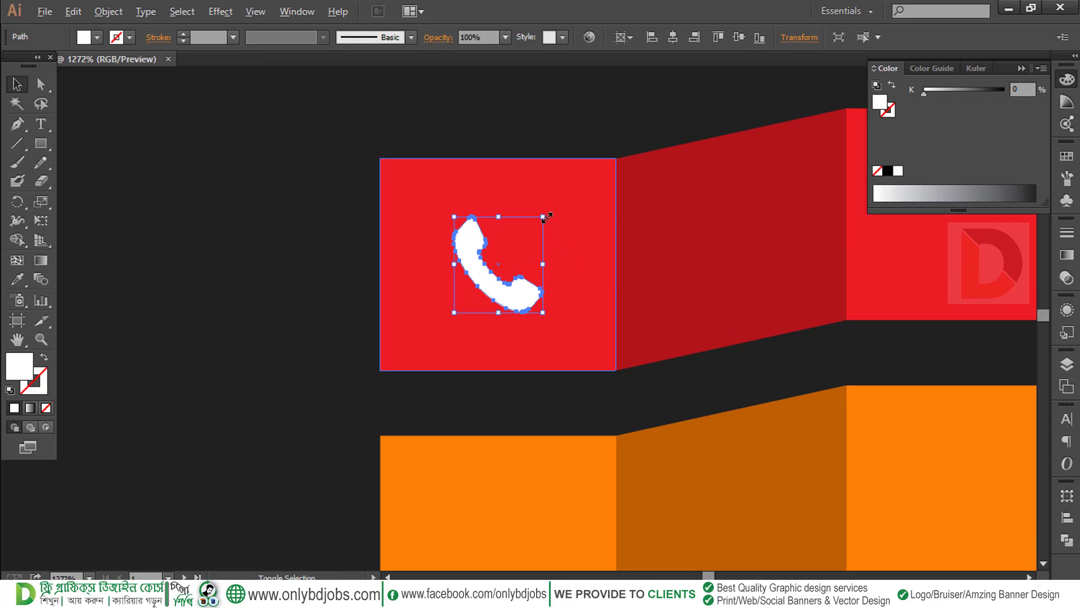
left_click_drag(545, 217, 607, 176)
key("ctrl+minus")
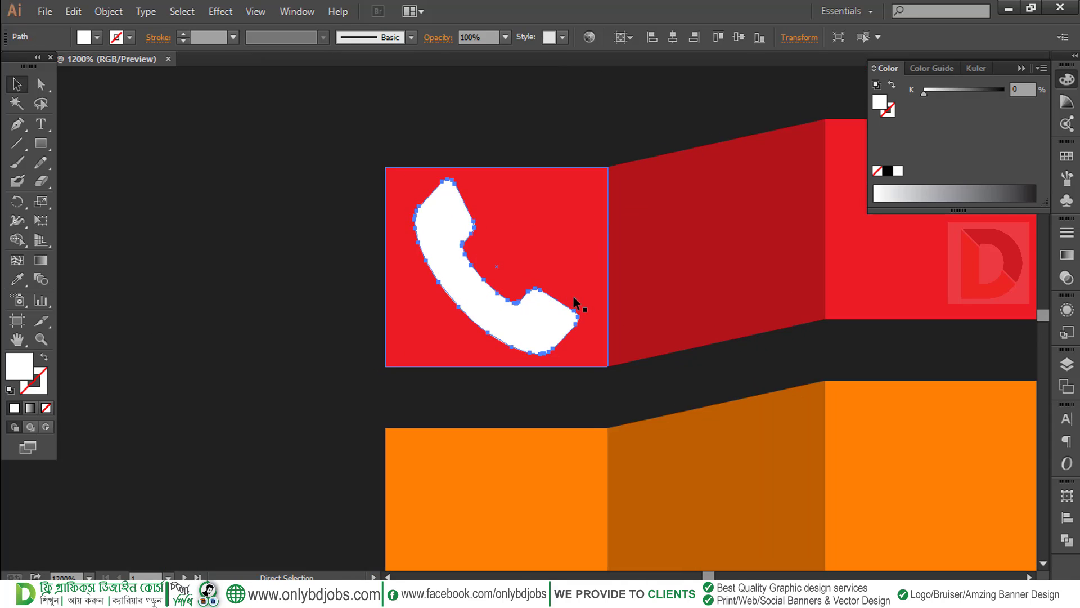
key("ctrl+minus")
key("ctrl+minus")
key("ctrl+minus")
key("ctrl+minus")
key("ctrl+minus")
key("ctrl+minus")
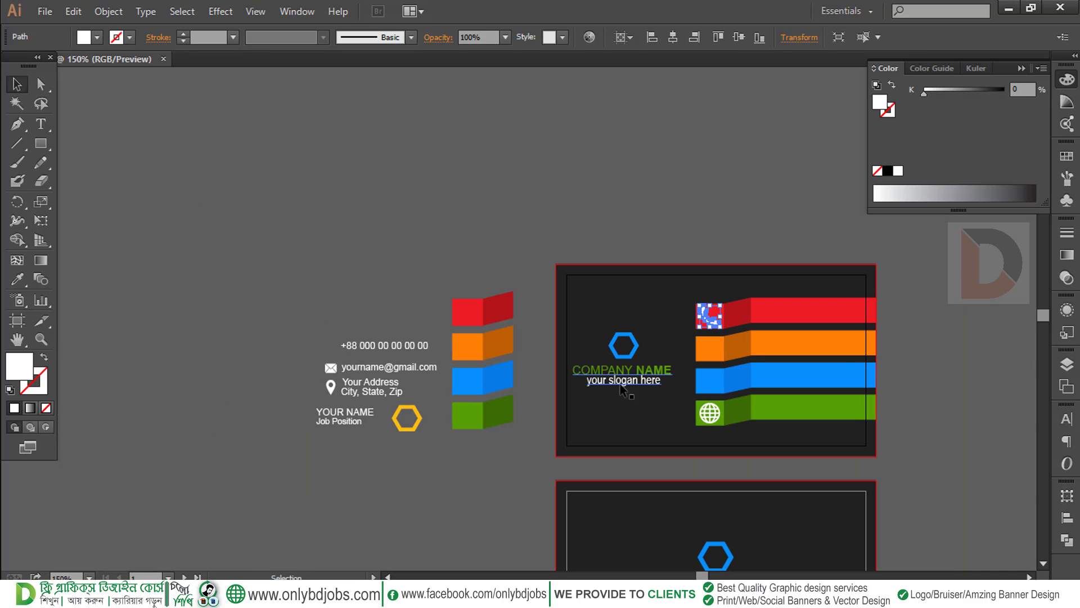
Bring the contact texts and icons on the left to the front
left_click(361, 453)
left_click_drag(378, 437, 318, 307)
right_click(352, 375)
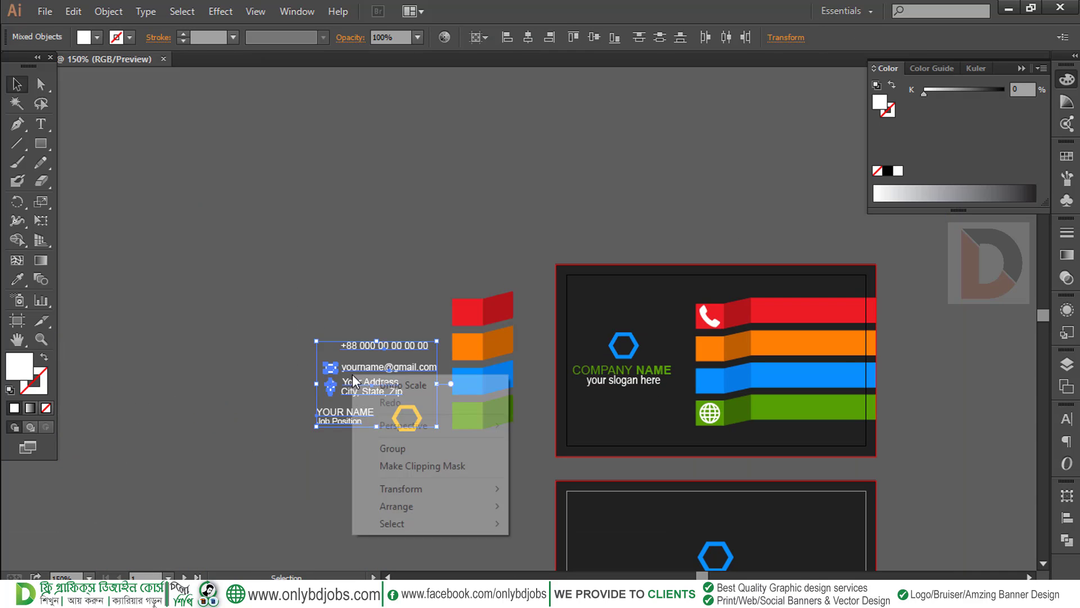
mouse_move(414, 505)
left_click(556, 507)
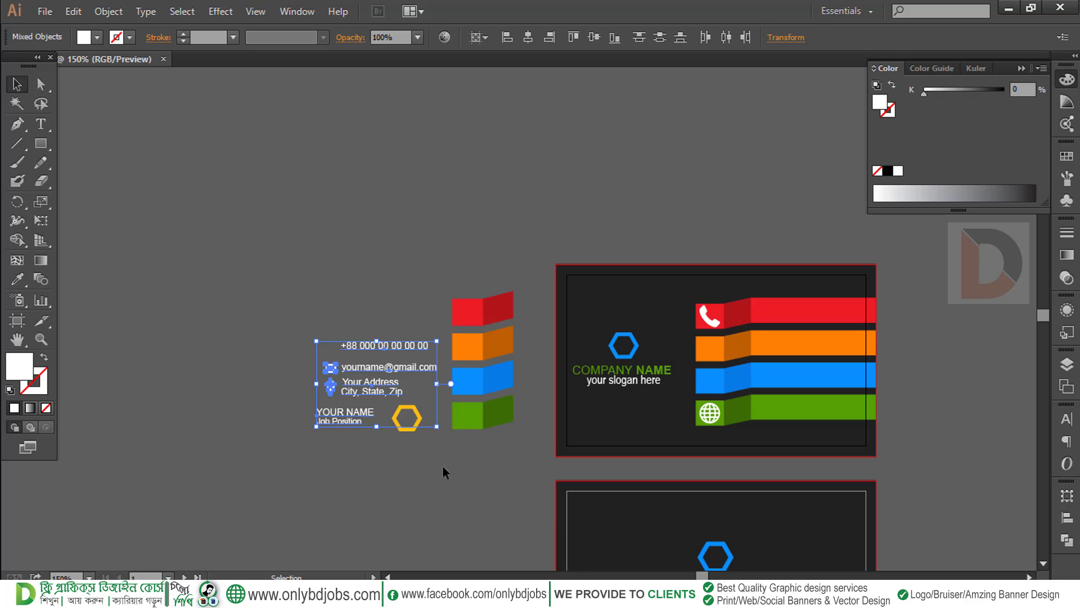
left_click(442, 472)
Place the envelope icon on the orange ribbon's square and enlarge it
left_click_drag(331, 367, 712, 351)
left_click_drag(663, 320, 734, 383)
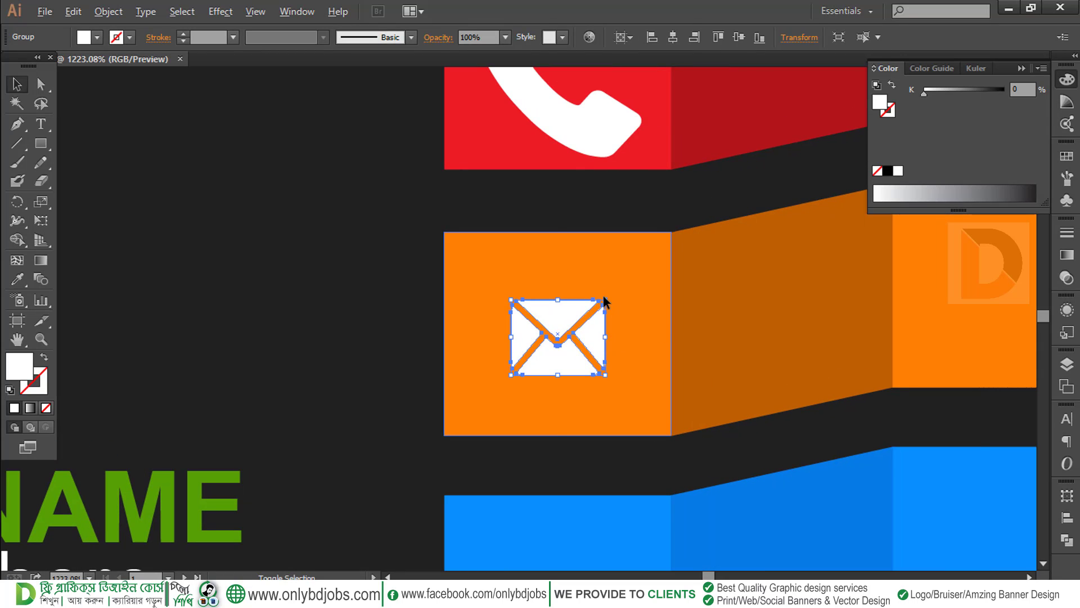
left_click(605, 298, "shift")
left_click(598, 327)
left_click(395, 327)
left_click(560, 325)
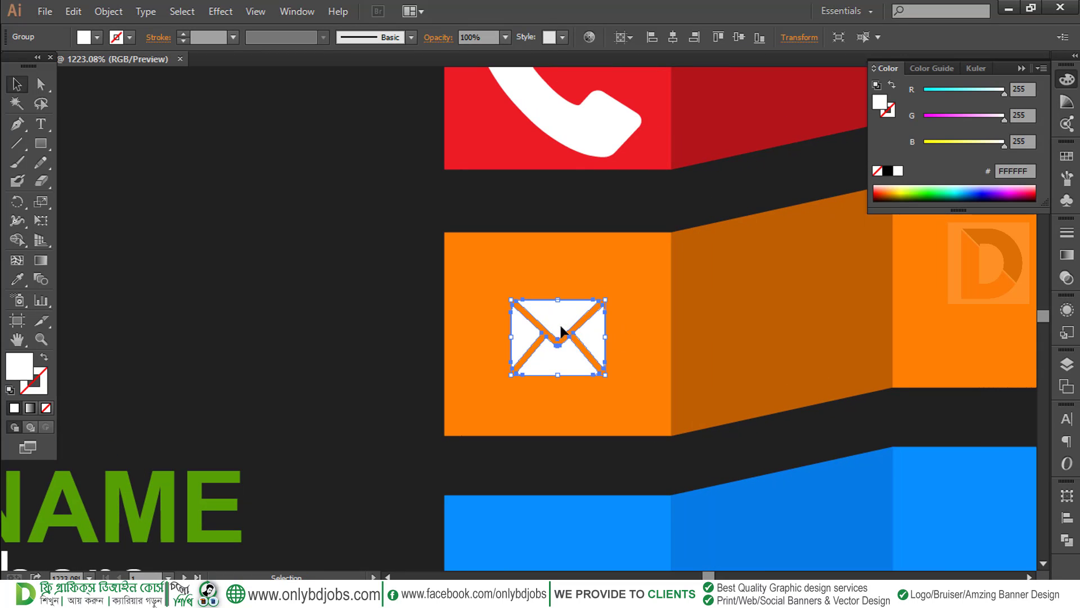
left_click_drag(605, 300, 670, 265)
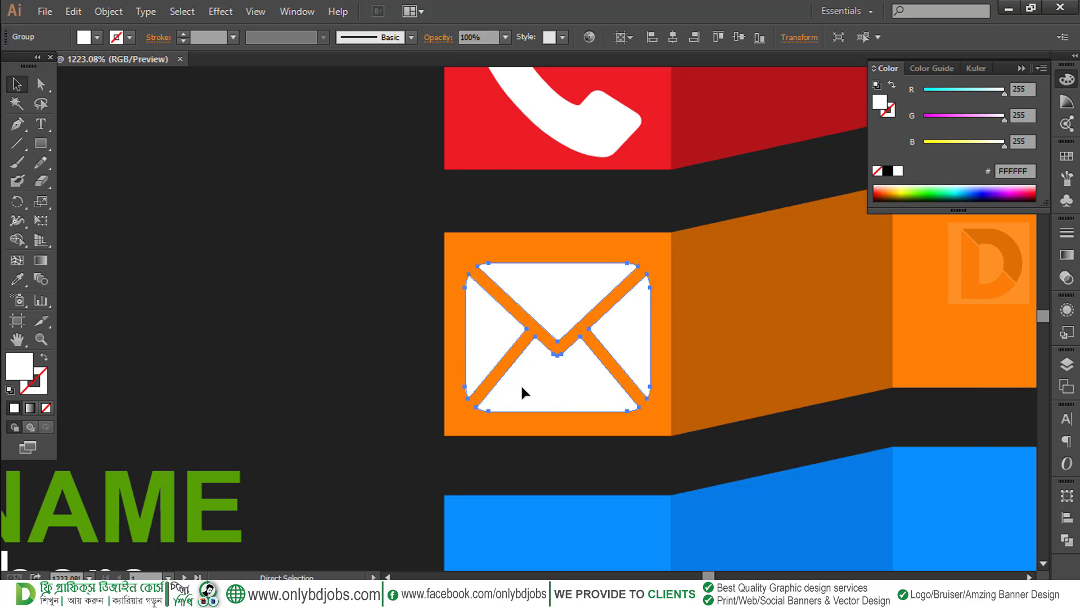
Move the location pin icon onto the blue ribbon's square
key("ctrl+0")
left_click_drag(301, 393, 712, 362)
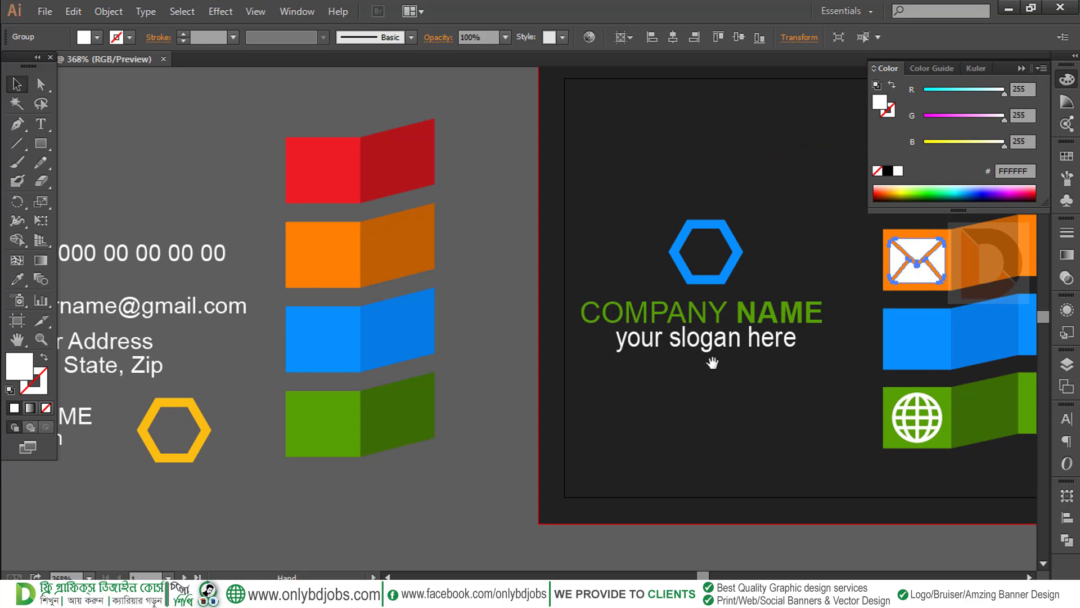
left_click_drag(433, 384, 678, 374)
left_click_drag(231, 357, 765, 294)
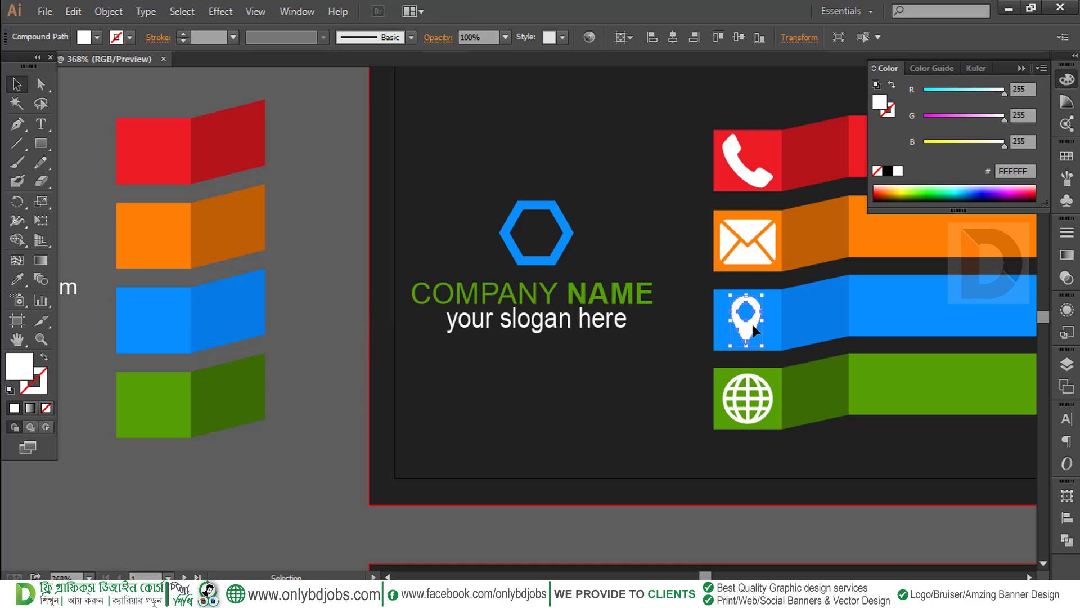
left_click(634, 385)
left_click_drag(720, 380, 625, 391)
Replace the placeholder phone digits with a new phone number
key("ctrl+minus")
key("ctrl+minus")
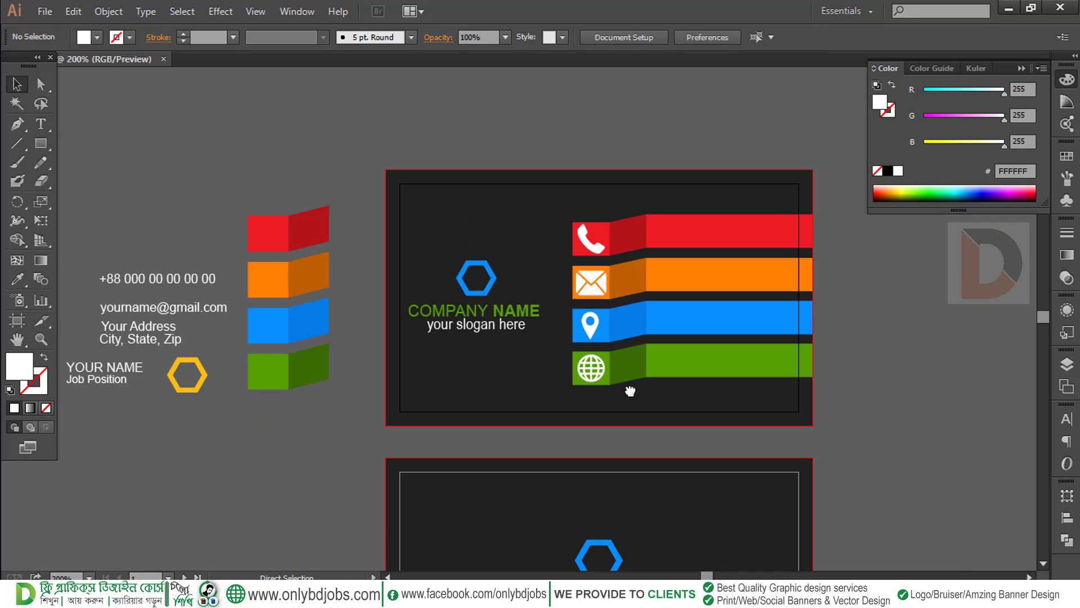
left_click_drag(553, 405, 672, 402)
left_click_drag(386, 292, 313, 304)
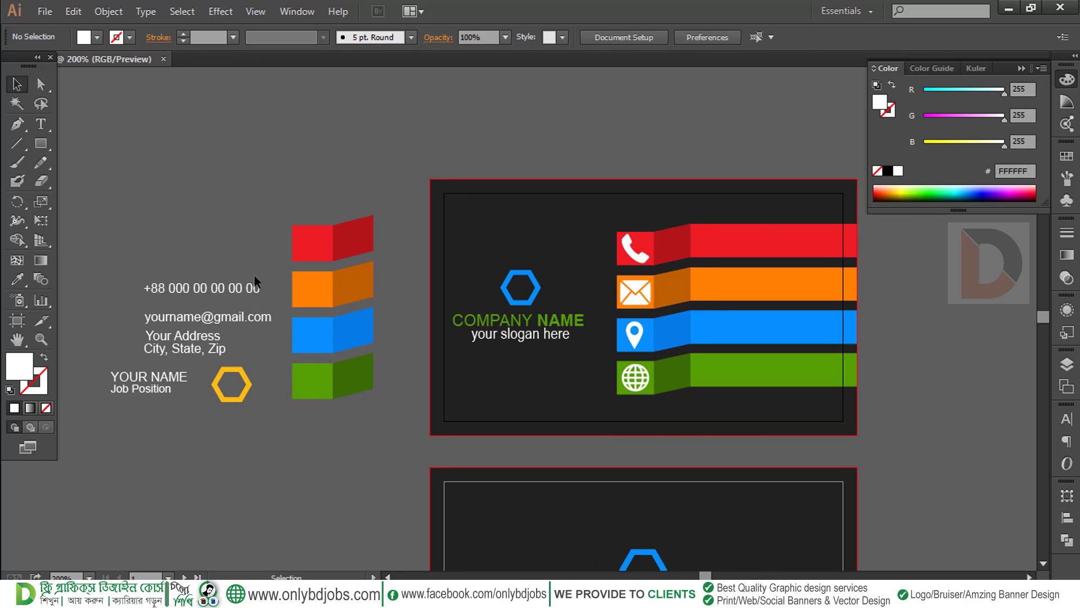
left_click(241, 287)
key("t")
left_click_drag(172, 286, 276, 288)
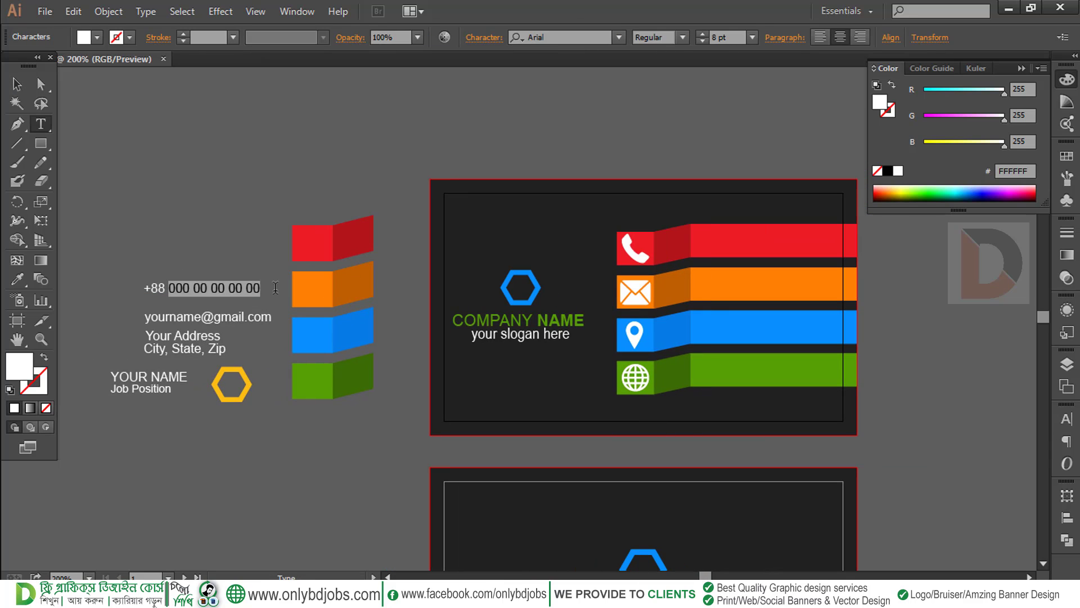
key("BackSpace")
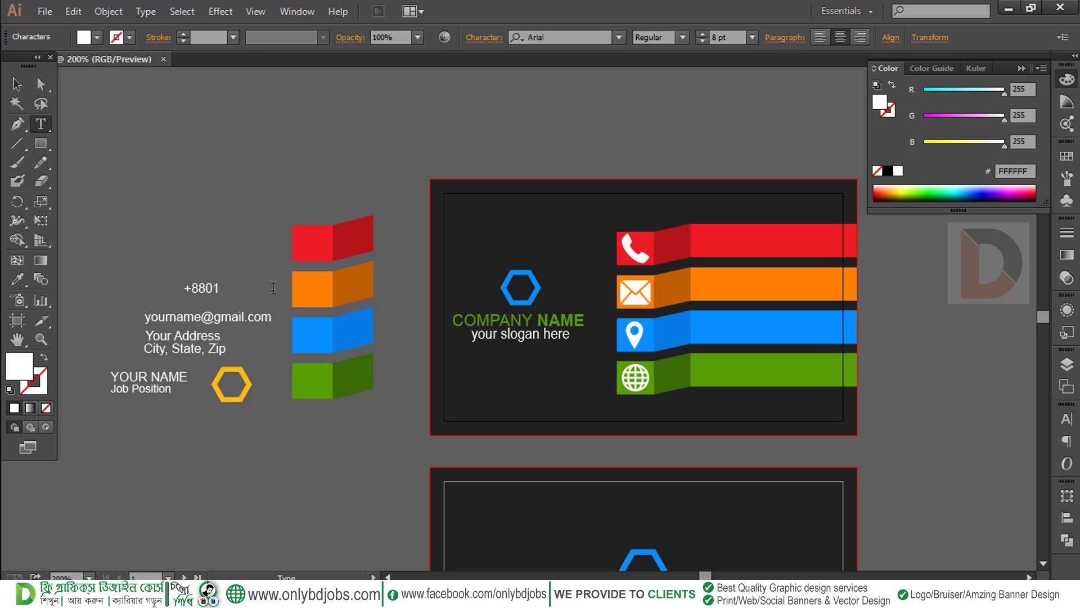
type("01700 000000")
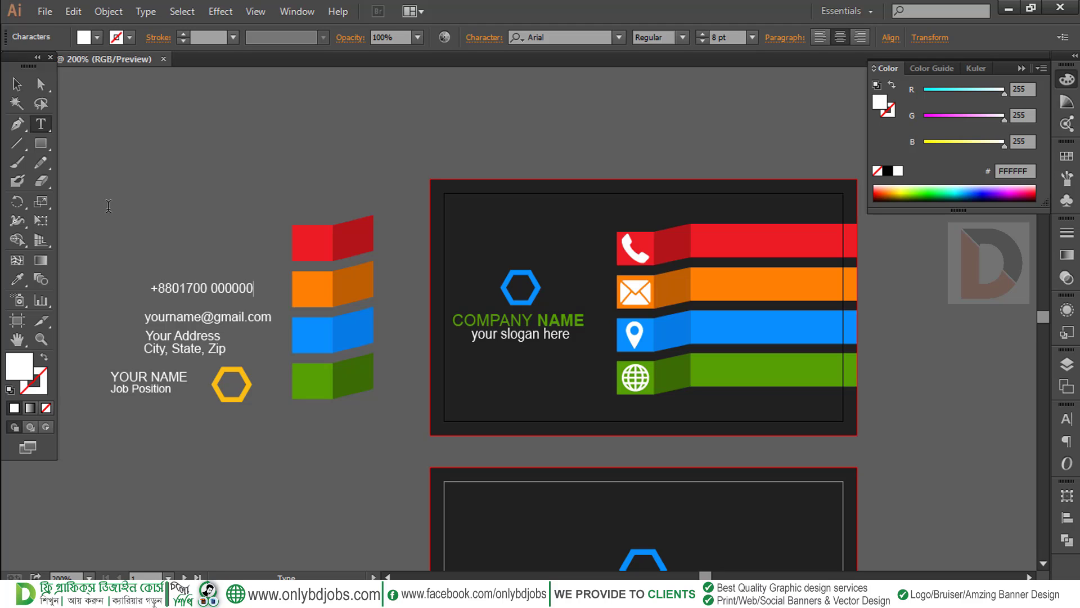
Move the phone, email and address lines onto the red, orange and blue ribbons
left_click(17, 84)
left_click_drag(232, 288, 782, 240)
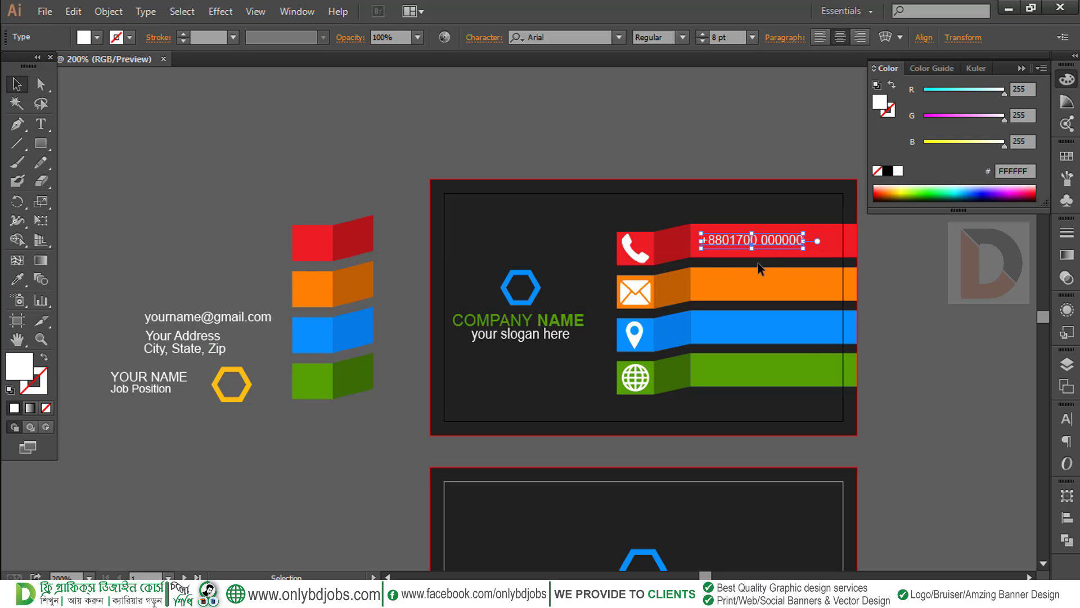
key("Left")
key("Left")
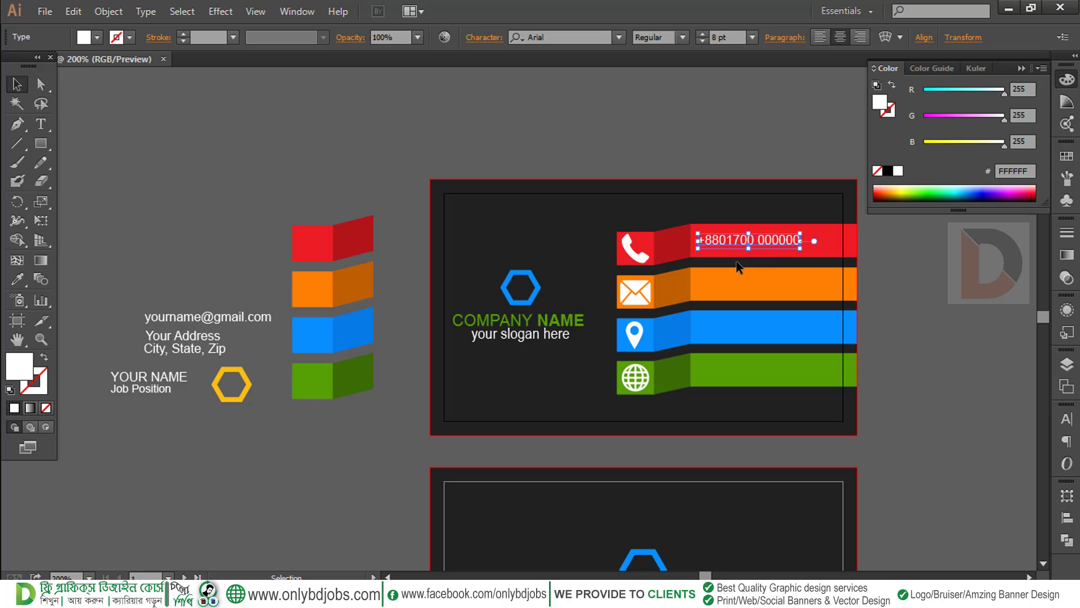
key("Up")
left_click_drag(191, 314, 751, 282)
left_click_drag(214, 349, 739, 339)
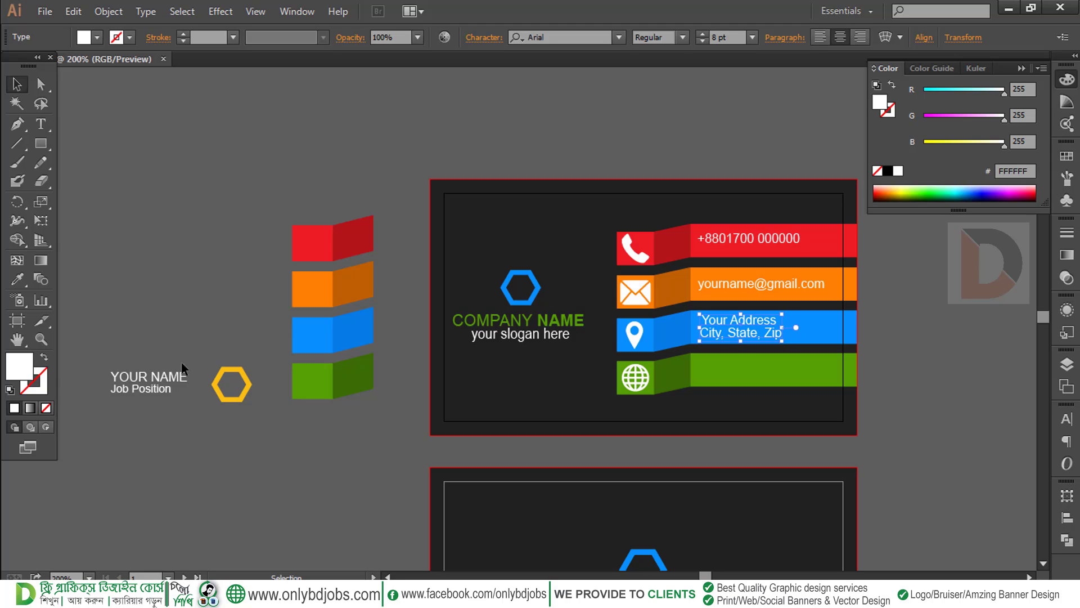
Drag the YOUR NAME / Job Position text below the coloured blocks
left_click(149, 380)
left_click_drag(273, 401, 300, 418)
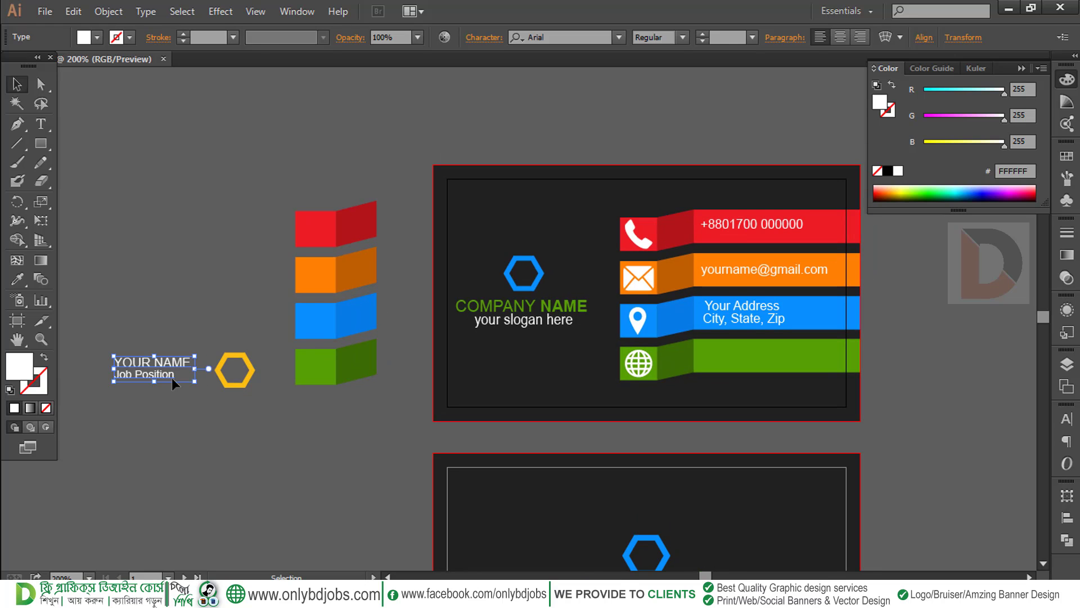
left_click_drag(172, 378, 176, 346)
left_click_drag(268, 387, 270, 410)
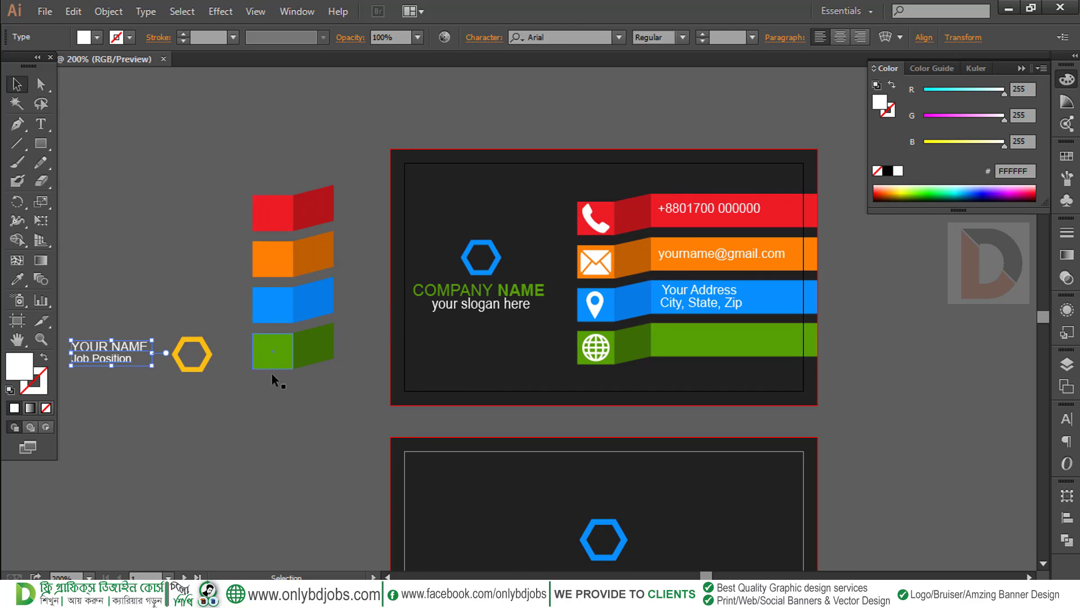
left_click_drag(284, 382, 341, 341)
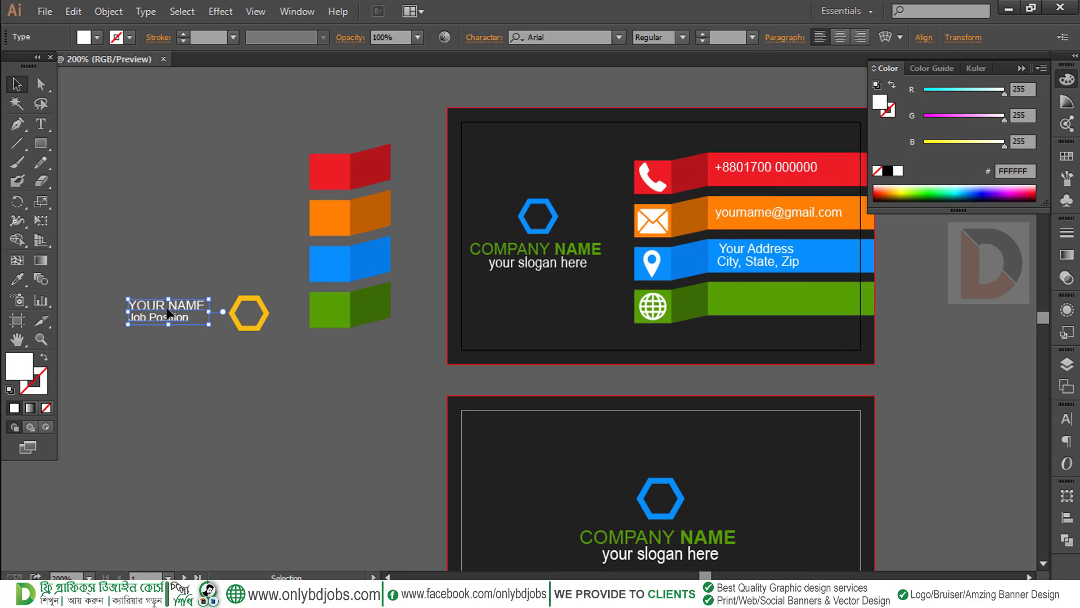
left_click_drag(168, 313, 346, 389)
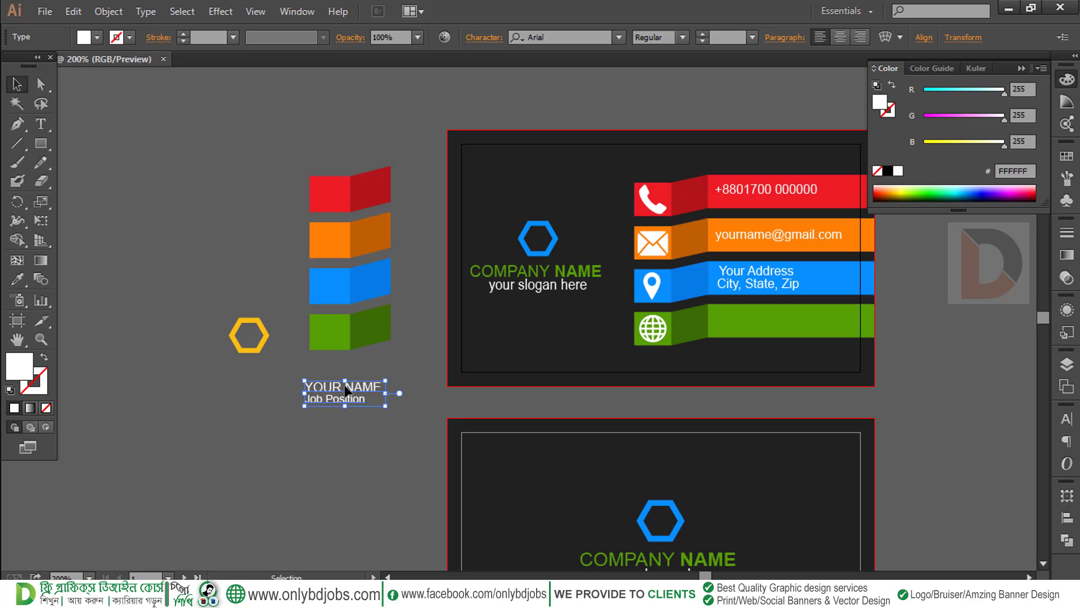
Try retyping the COMPANY NAME line, then undo to restore COMPANY
triple_click(536, 272)
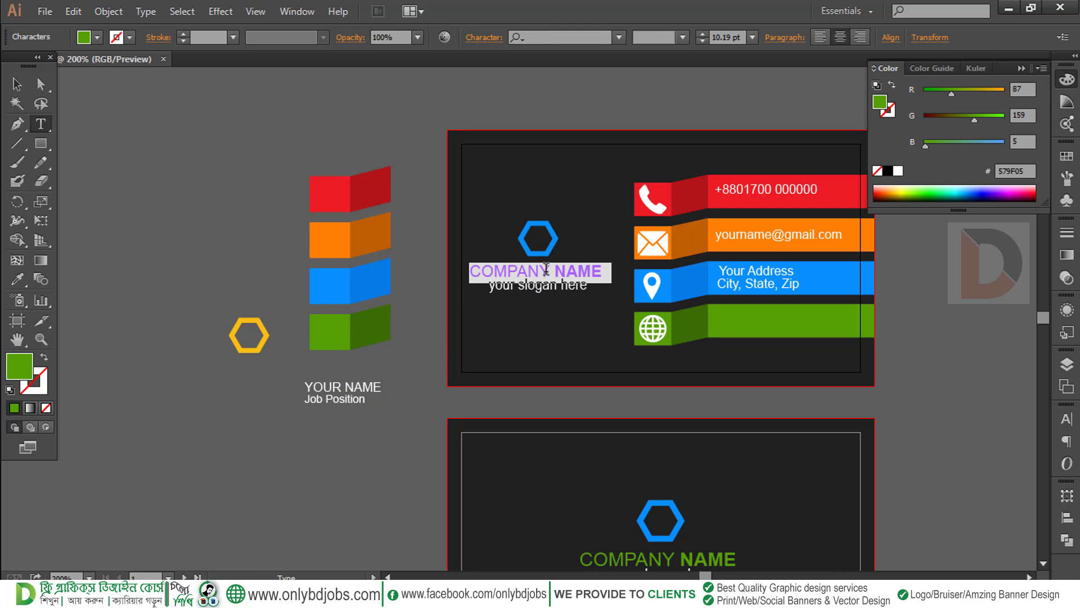
left_click(546, 269)
left_click_drag(545, 268, 486, 269)
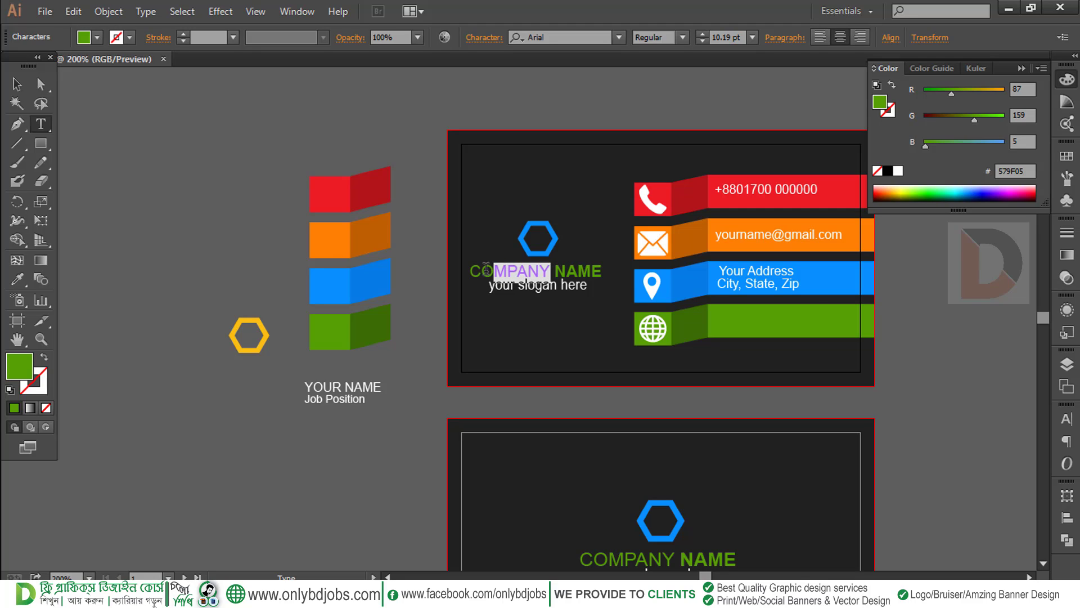
key("shift+Home")
type("Ho")
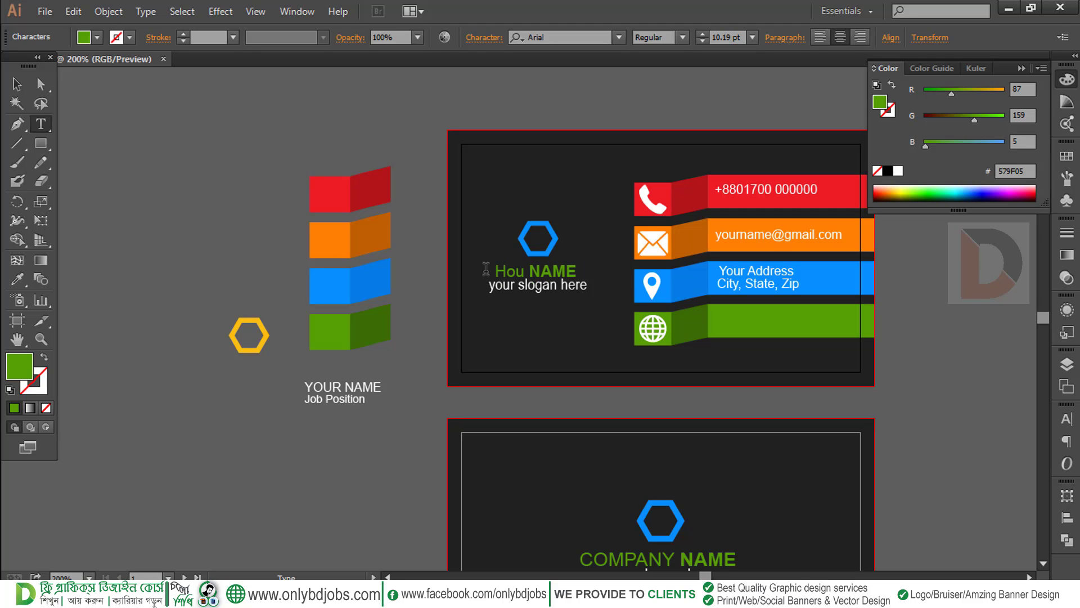
key("BackSpace")
key("BackSpace")
key("Escape")
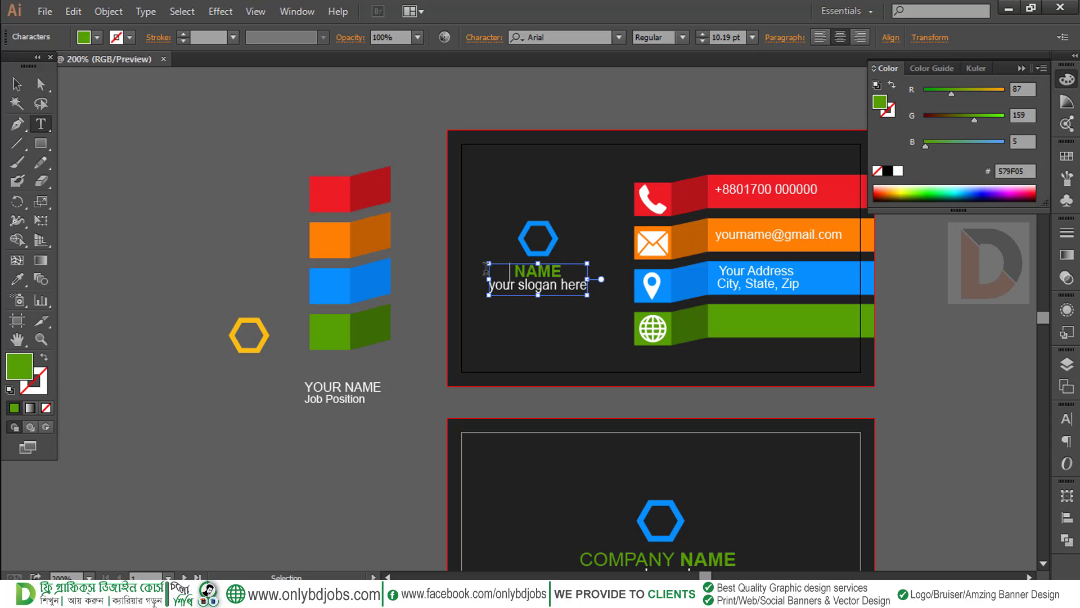
key("ctrl+z")
key("ctrl+z")
key("ctrl+z")
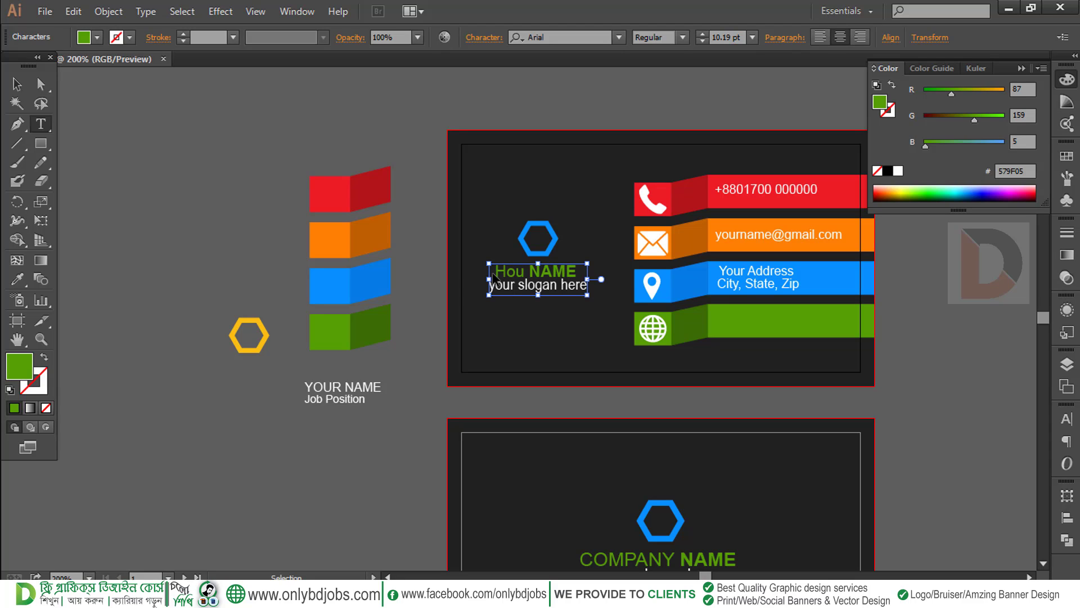
left_click(17, 83)
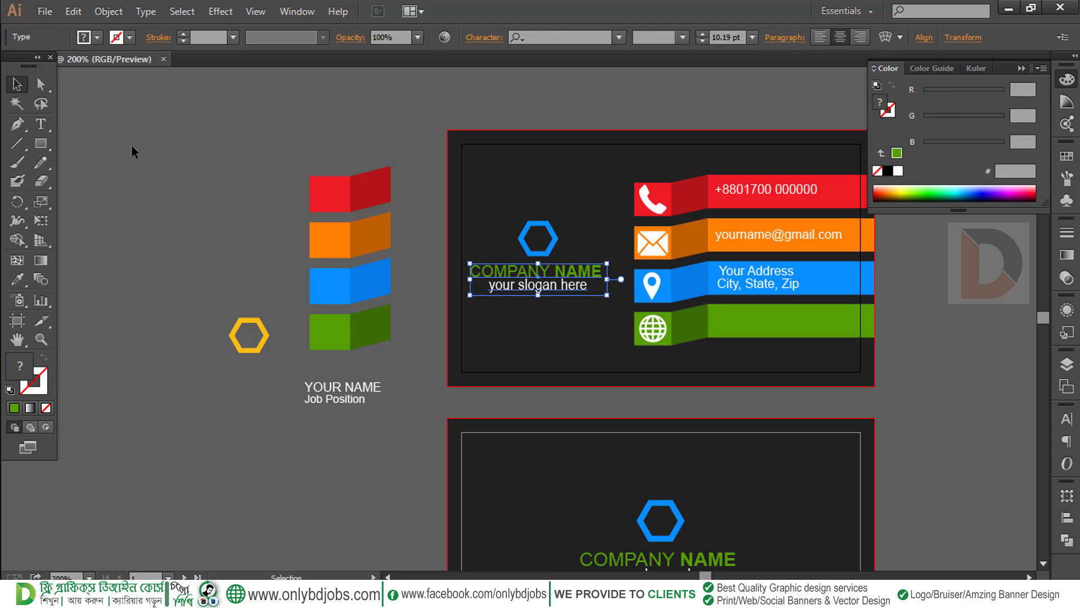
left_click(436, 267)
scroll(596, 269, "right", 3)
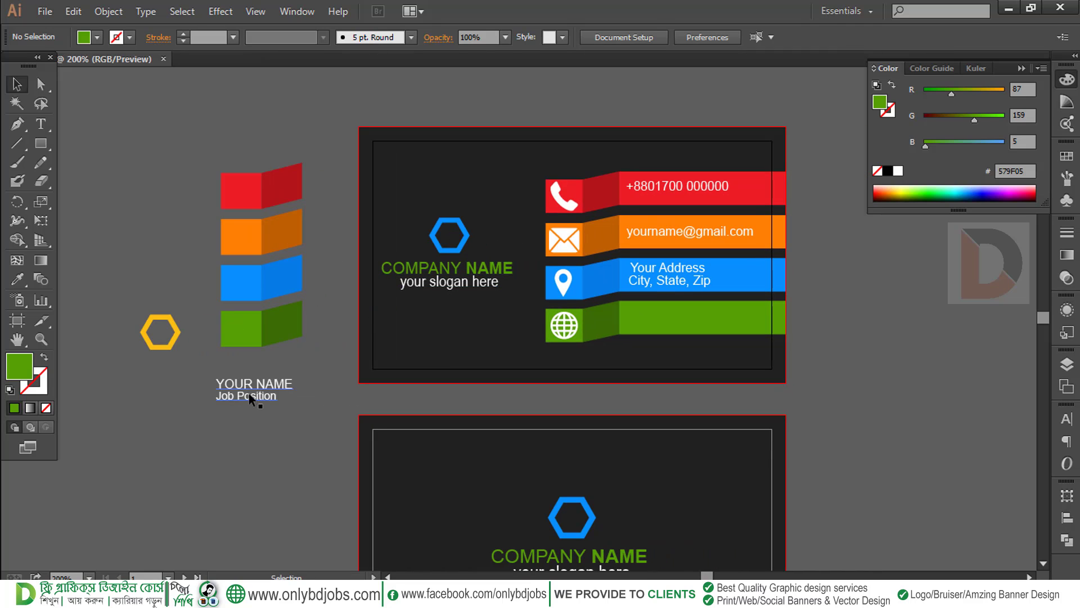
Copy and paste the email line, placing the duplicate on the green ribbon
left_click_drag(307, 386, 274, 382)
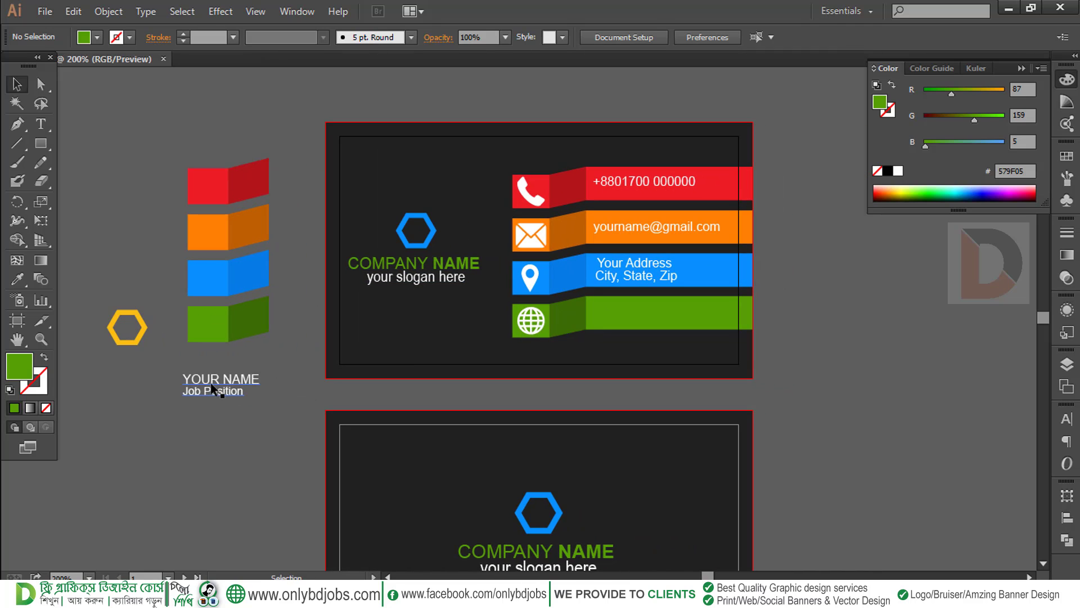
left_click_drag(647, 225, 647, 315)
key("ctrl+z")
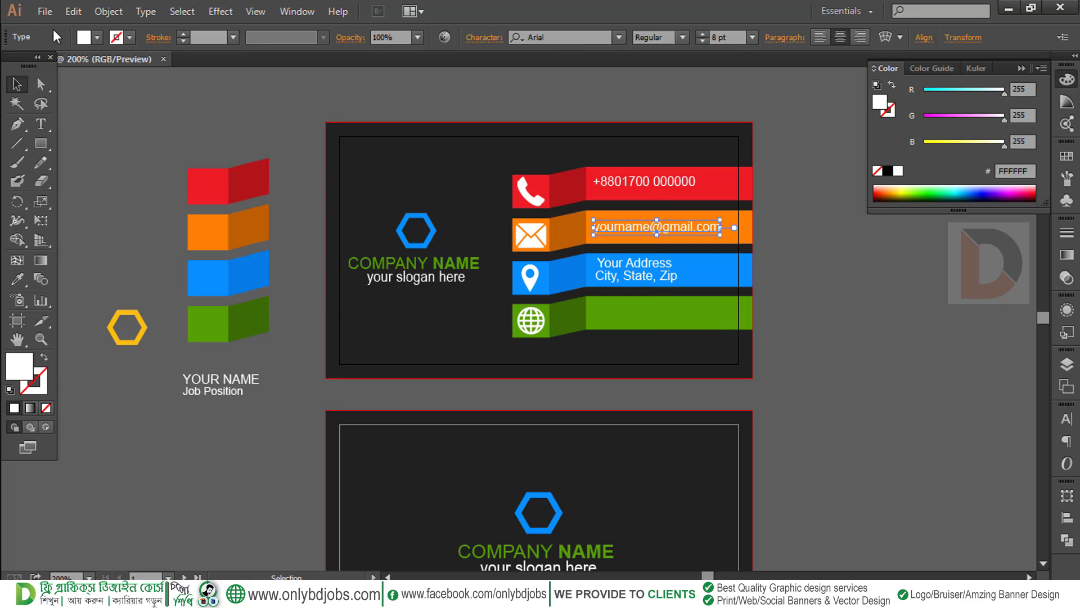
left_click(73, 11)
left_click(98, 87)
left_click(73, 11)
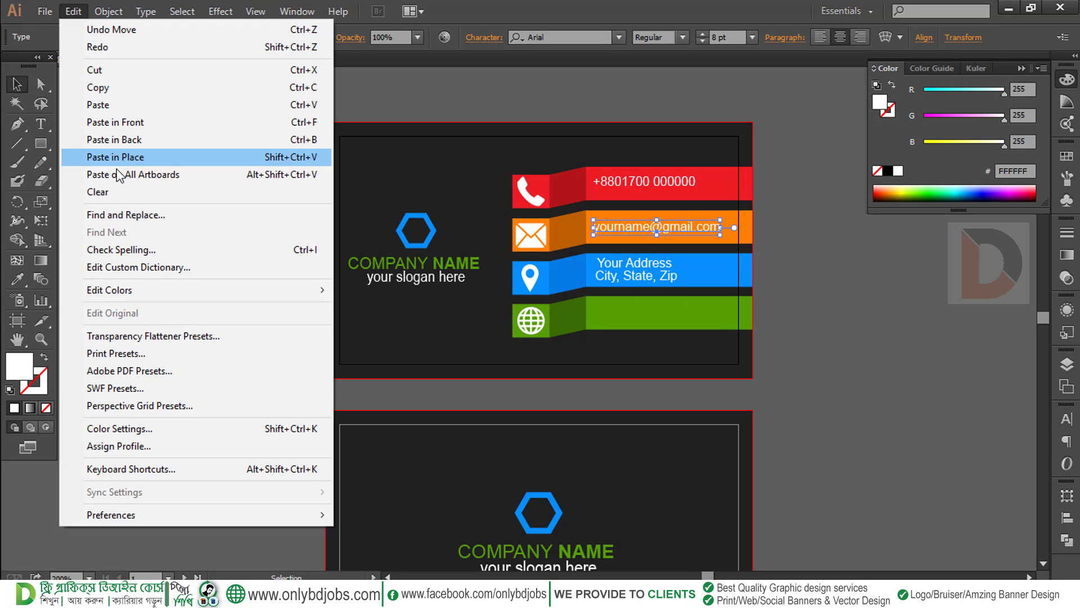
left_click(117, 158)
left_click_drag(640, 224, 636, 309)
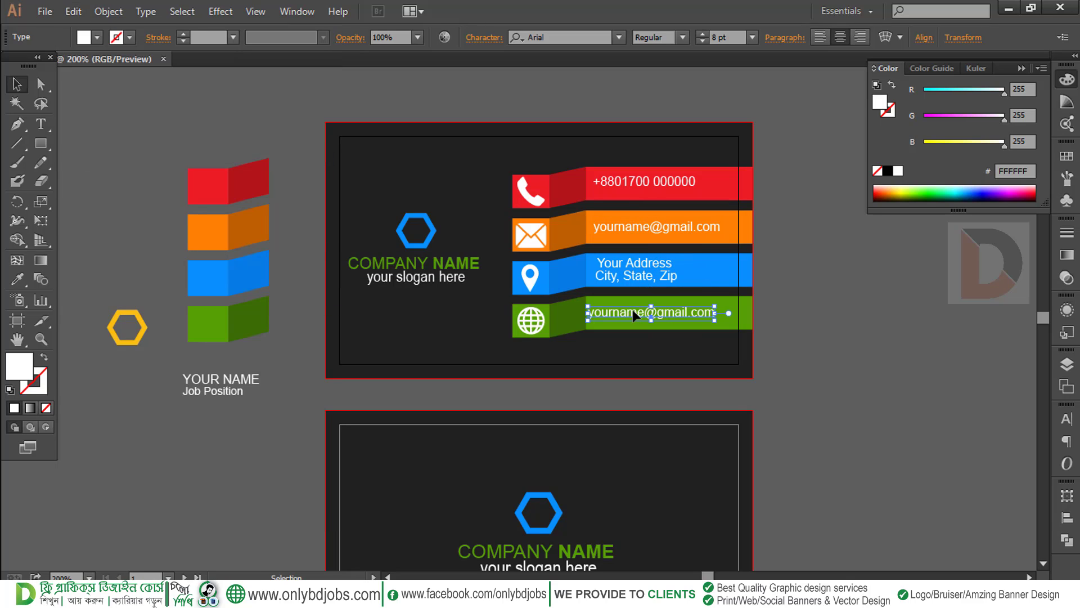
key("Right")
key("Right")
key("Right")
key("Up")
double_click(628, 310)
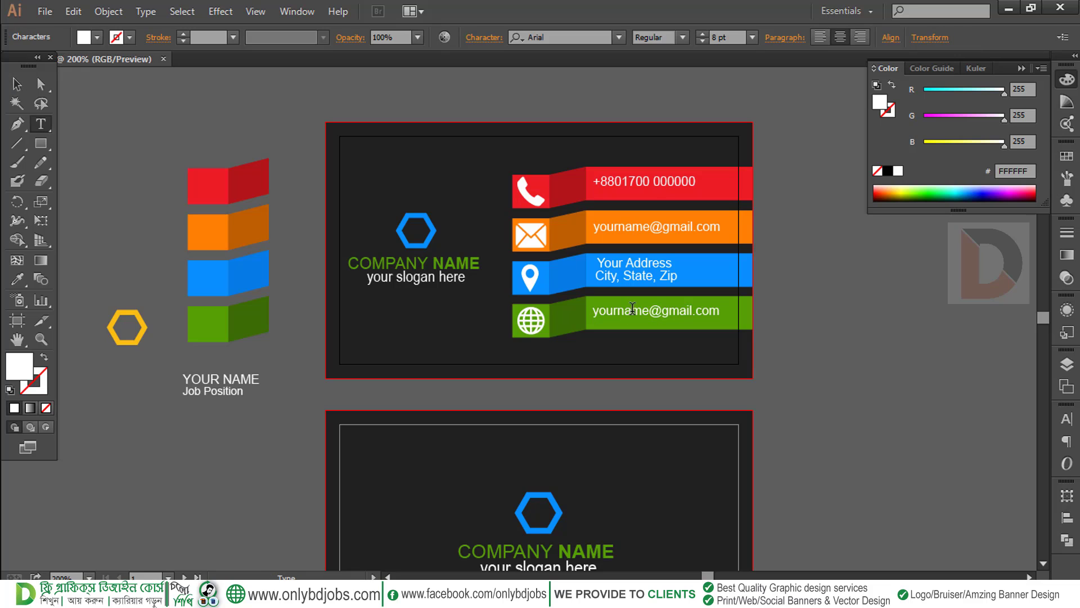
left_click_drag(649, 226, 618, 228)
type("email")
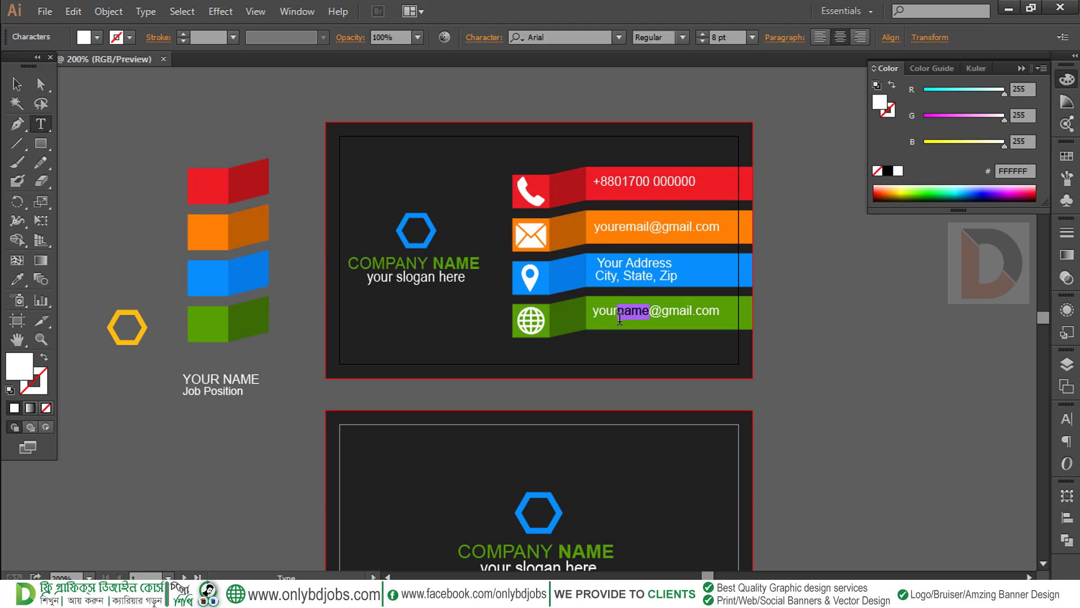
key("shift+End")
type("n")
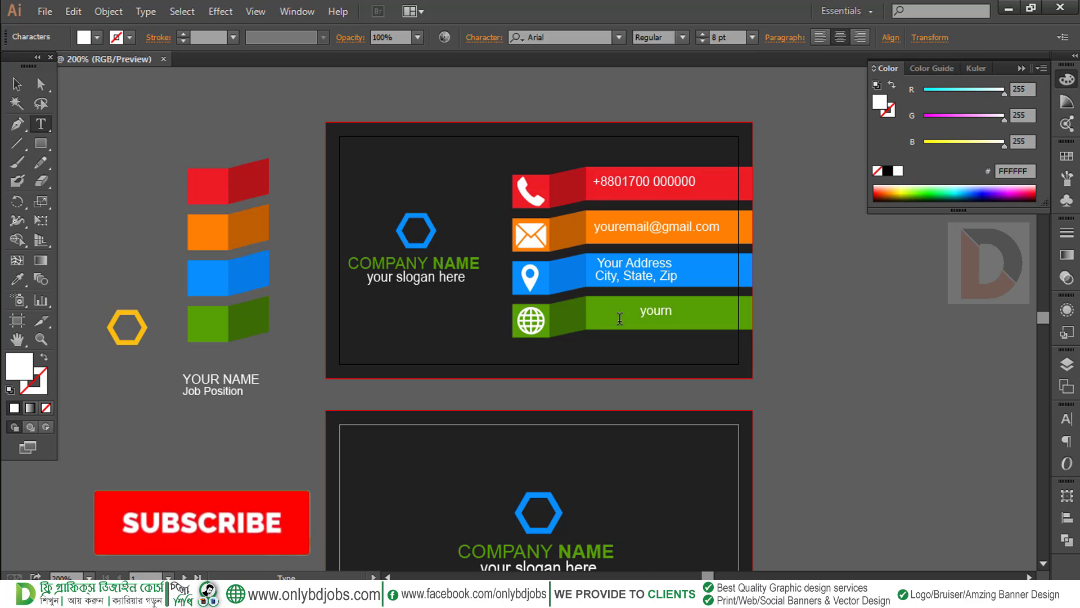
key("BackSpace")
type("w")
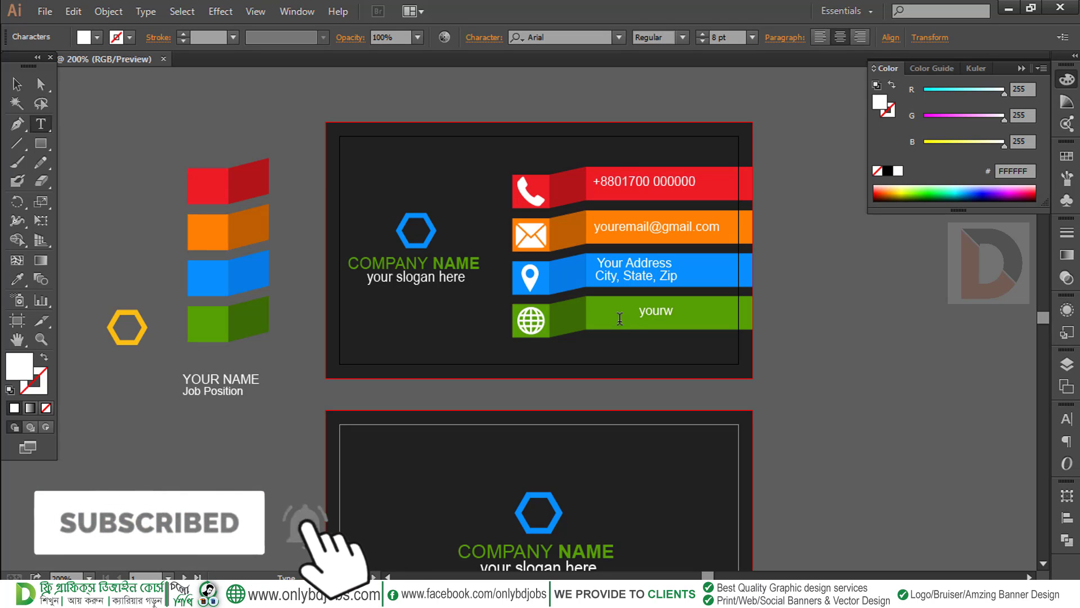
type("eb.com")
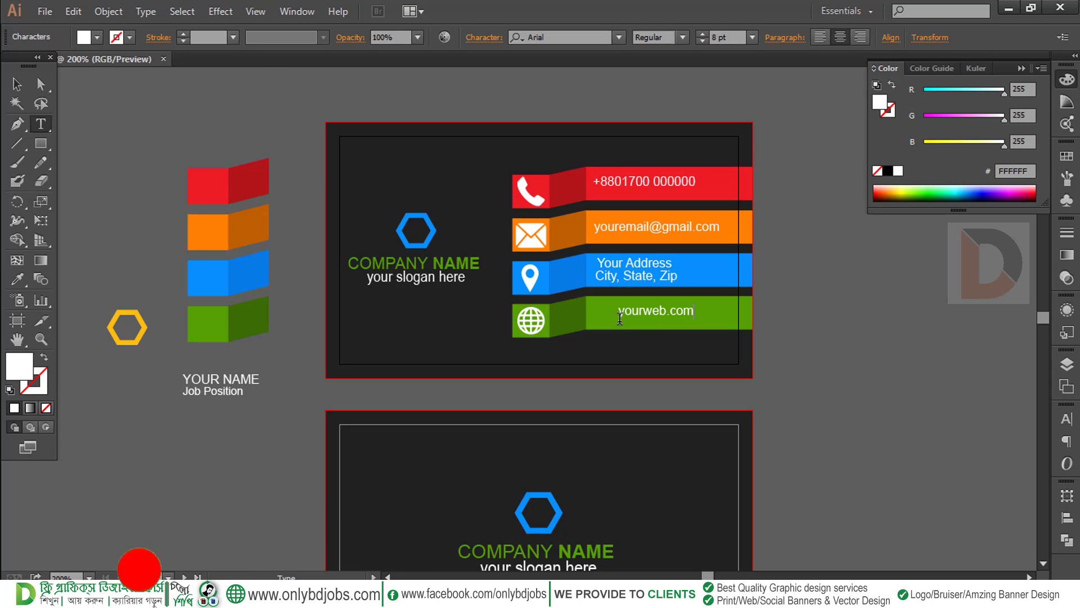
key("Home")
type("www.")
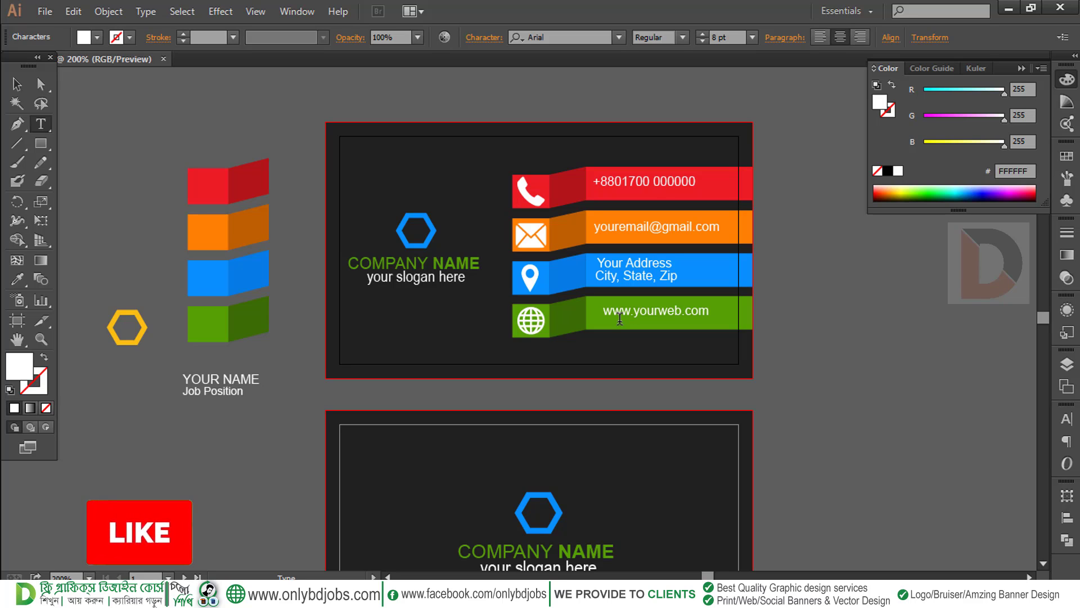
key("Escape")
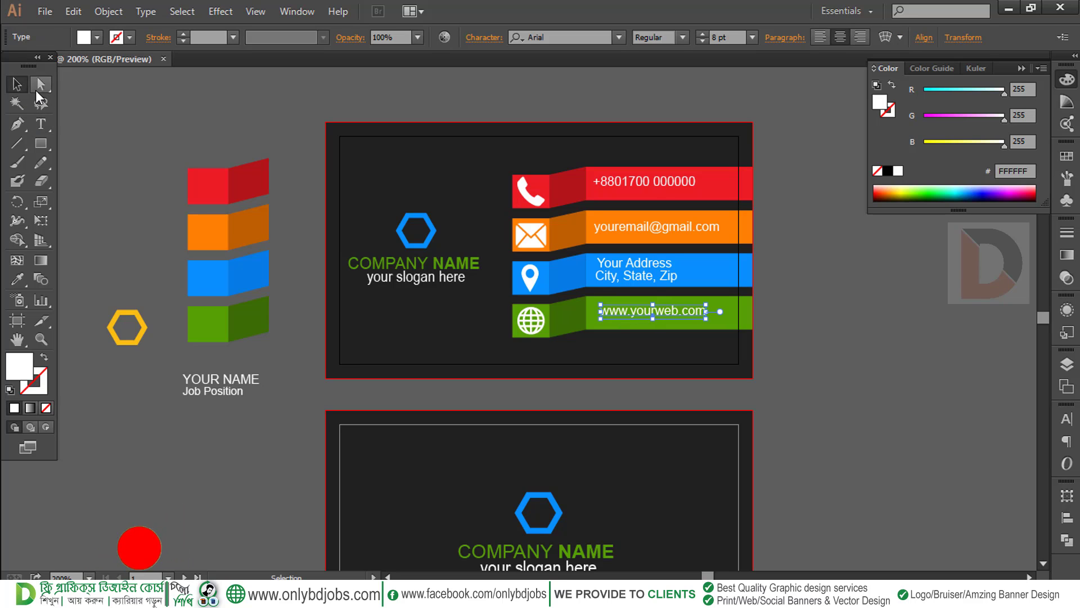
left_click(832, 324)
Nudge the company name and slogan text block up slightly
left_click_drag(590, 333, 647, 330)
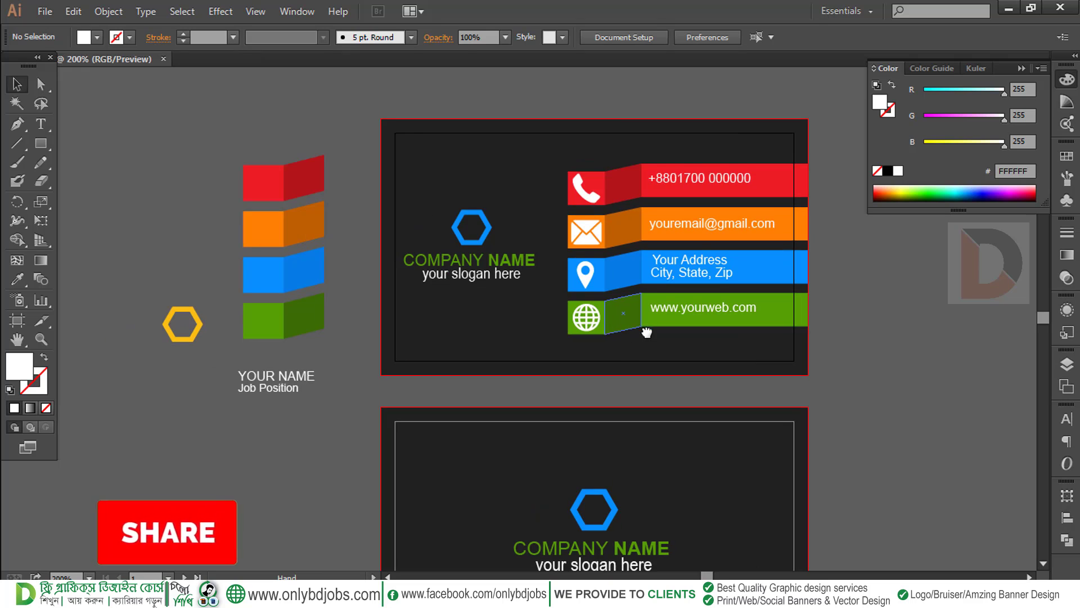
left_click_drag(532, 330, 579, 361)
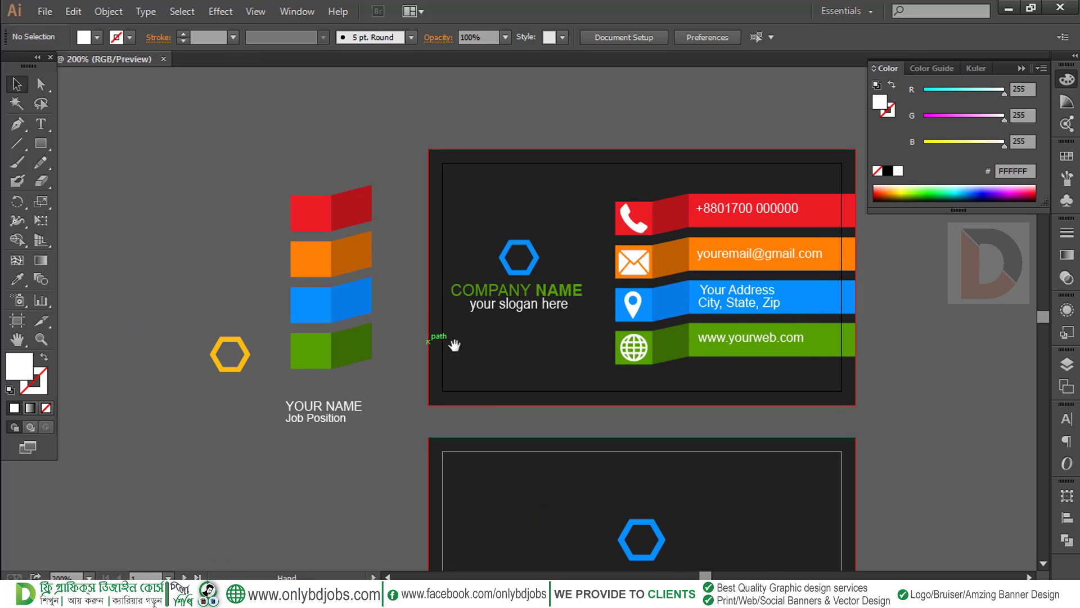
left_click_drag(455, 345, 375, 345)
left_click_drag(331, 422, 280, 374)
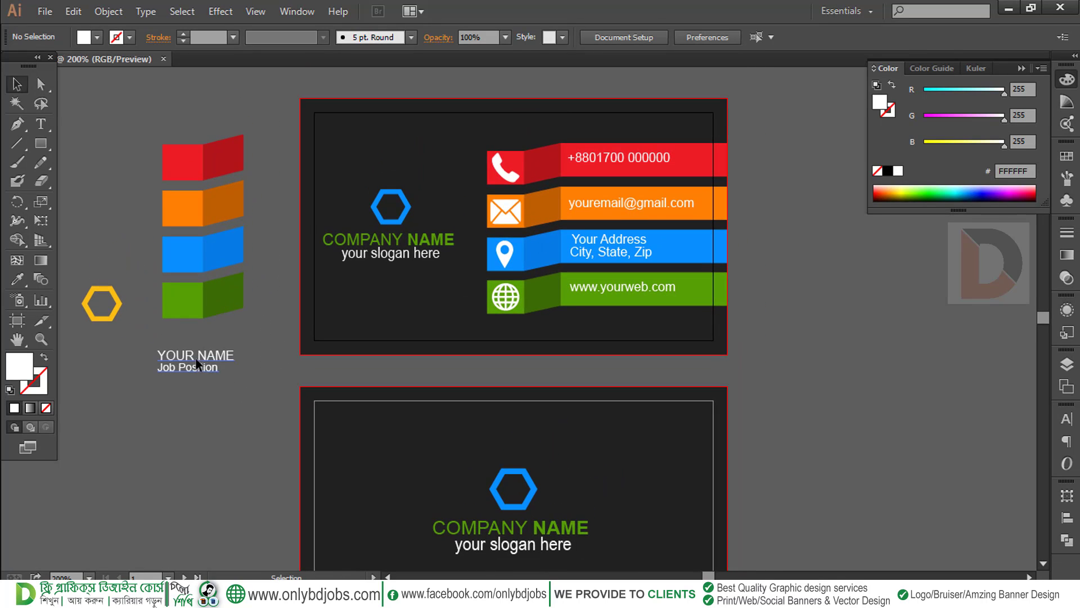
left_click_drag(195, 357, 260, 371)
Retype COMPANY NAME as YOUR NAME and the slogan as JOB Position
key("t")
left_click(433, 259)
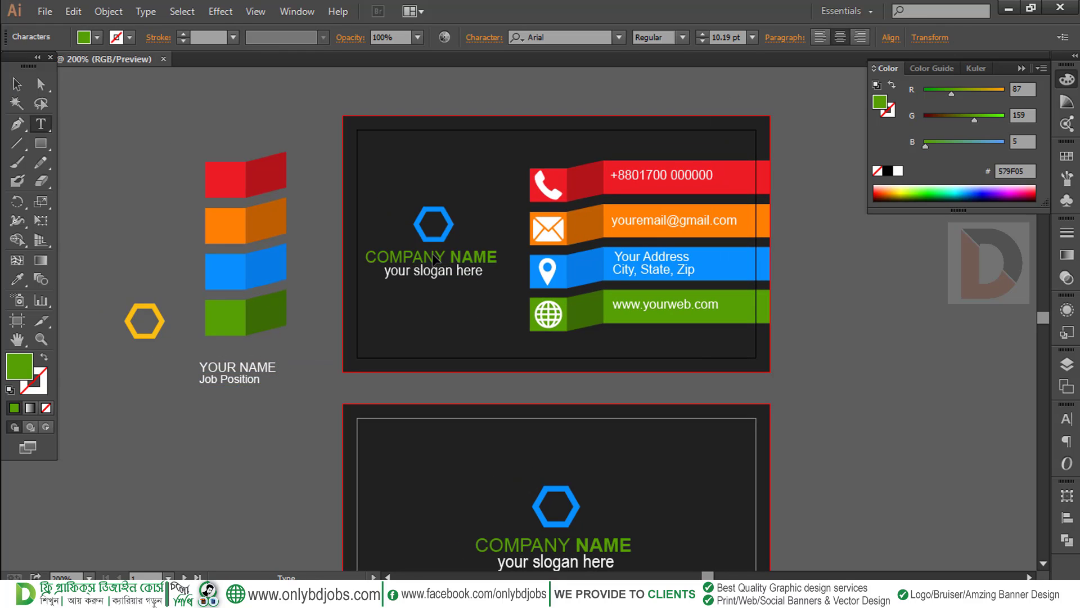
left_click_drag(446, 254, 350, 259)
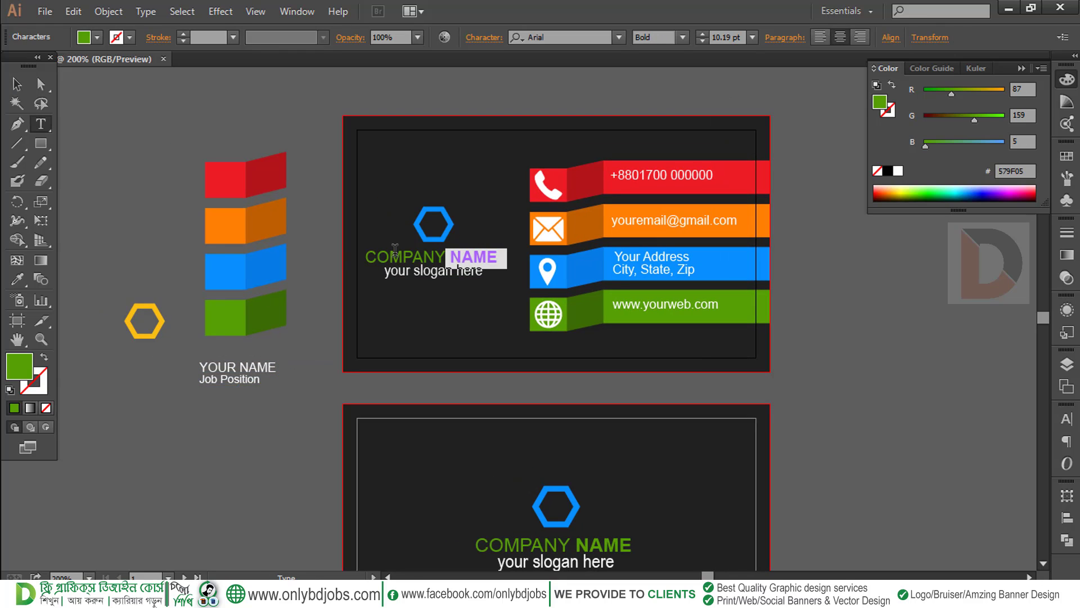
left_click_drag(447, 256, 367, 255)
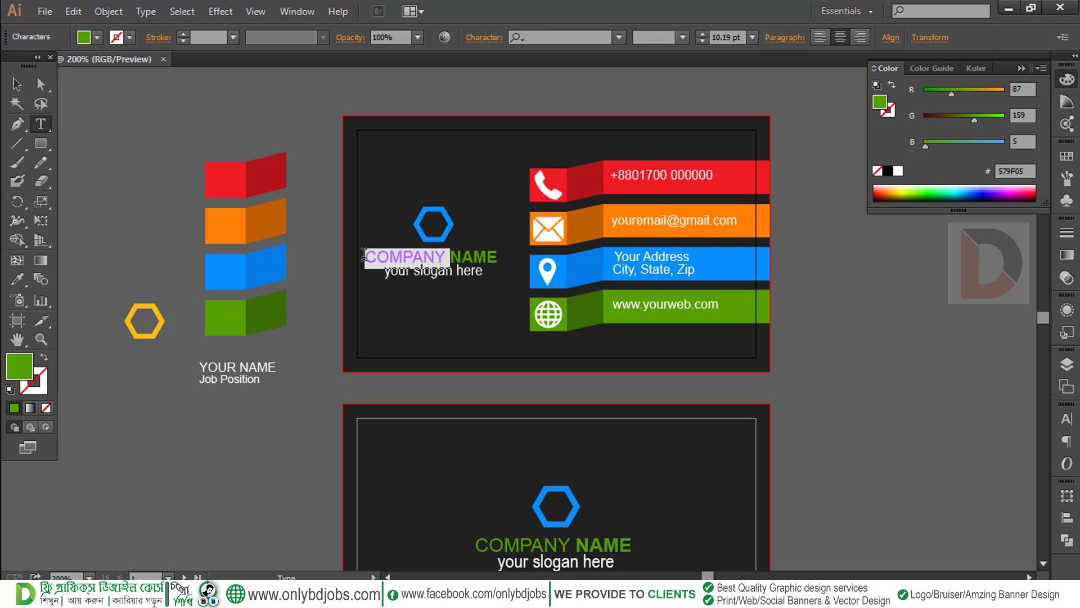
type("Your")
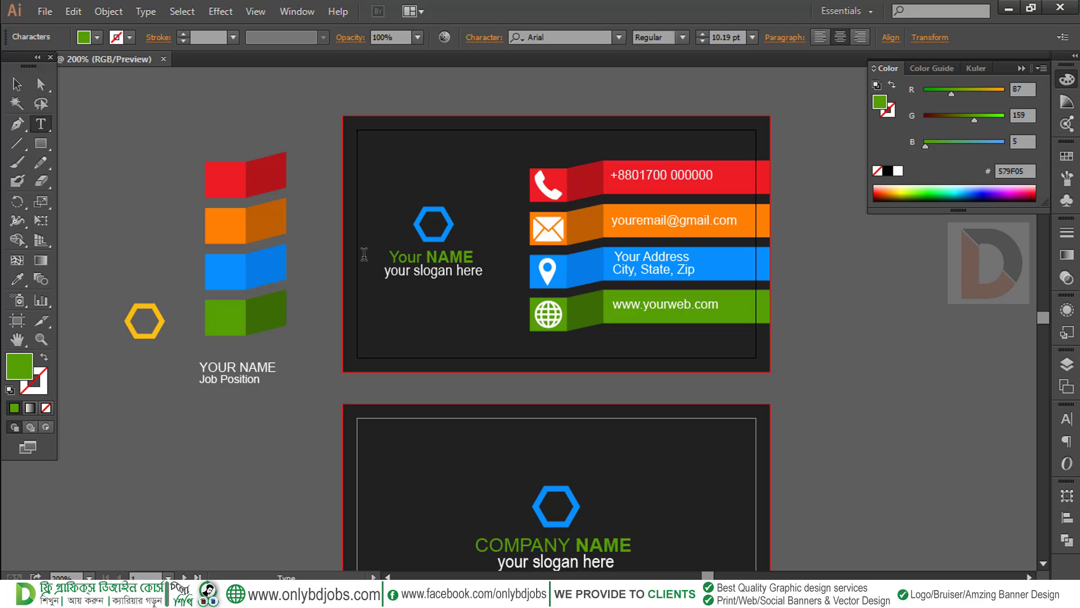
left_click_drag(423, 254, 394, 257)
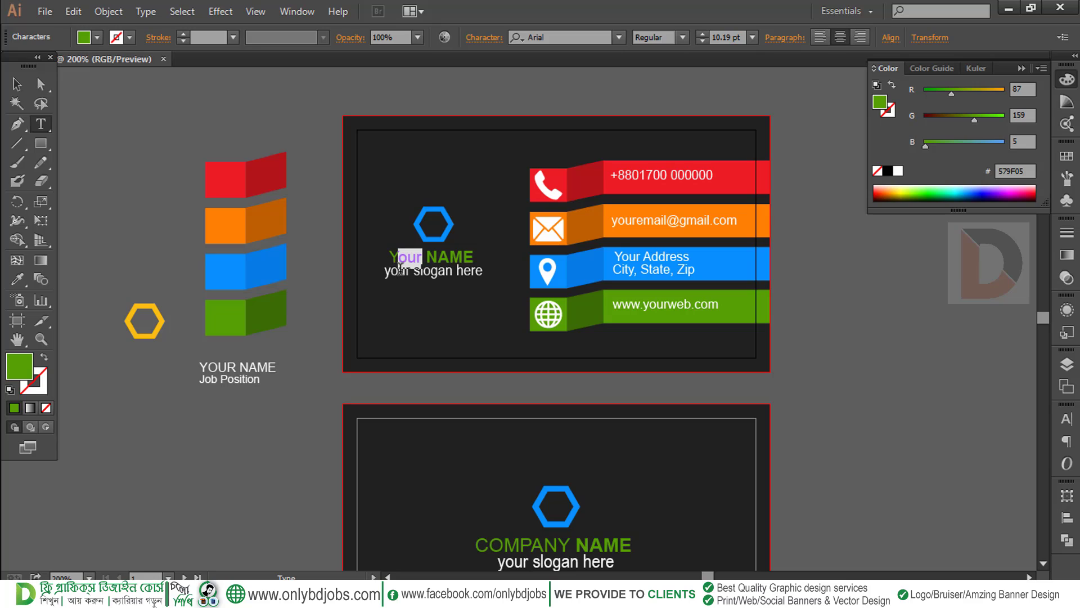
type("OUR")
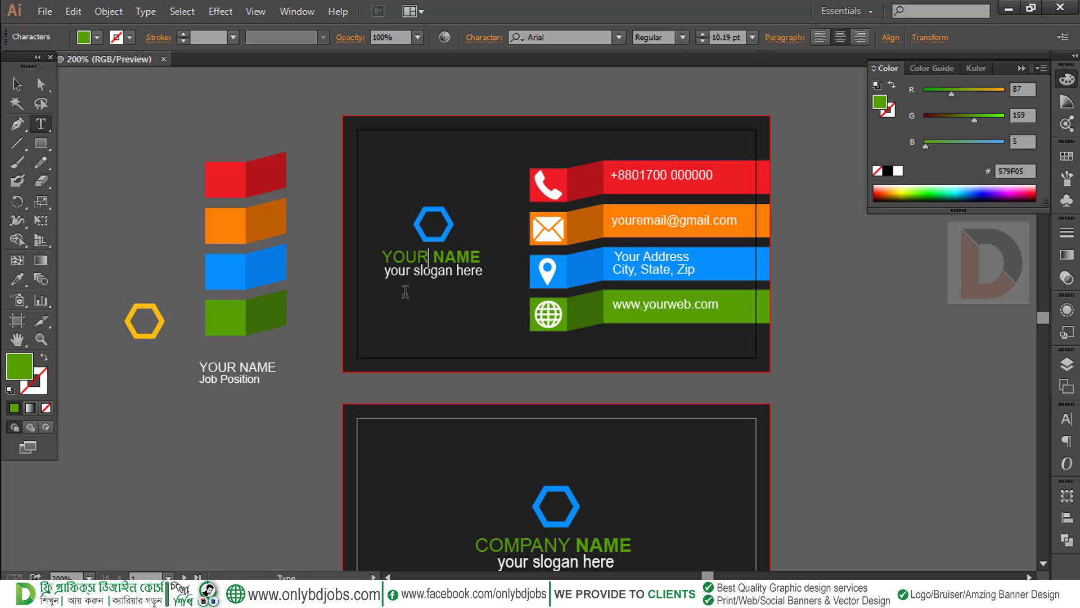
left_click(17, 83)
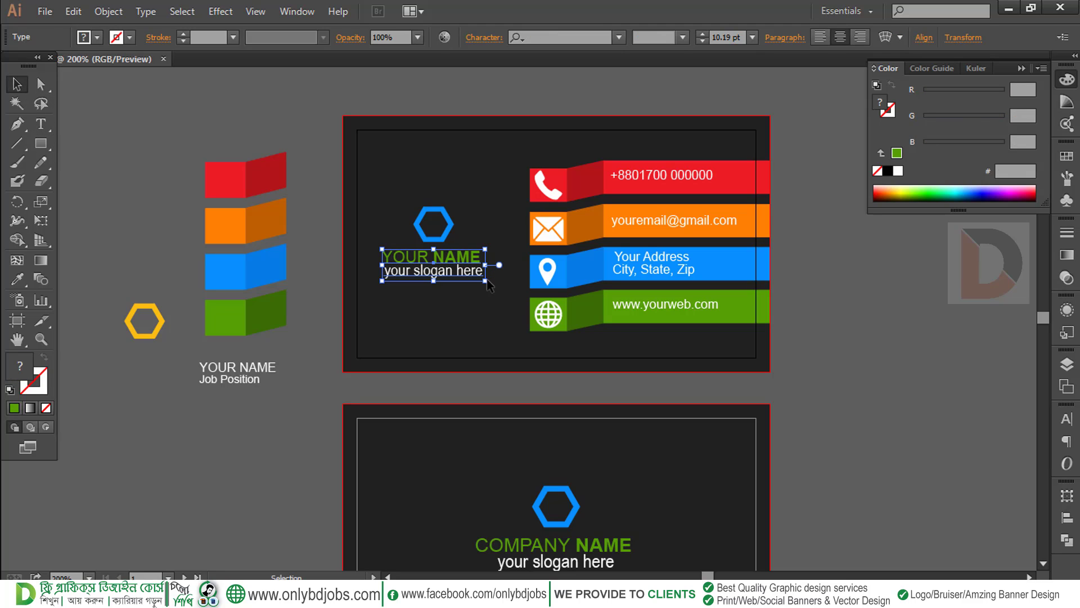
double_click(416, 275)
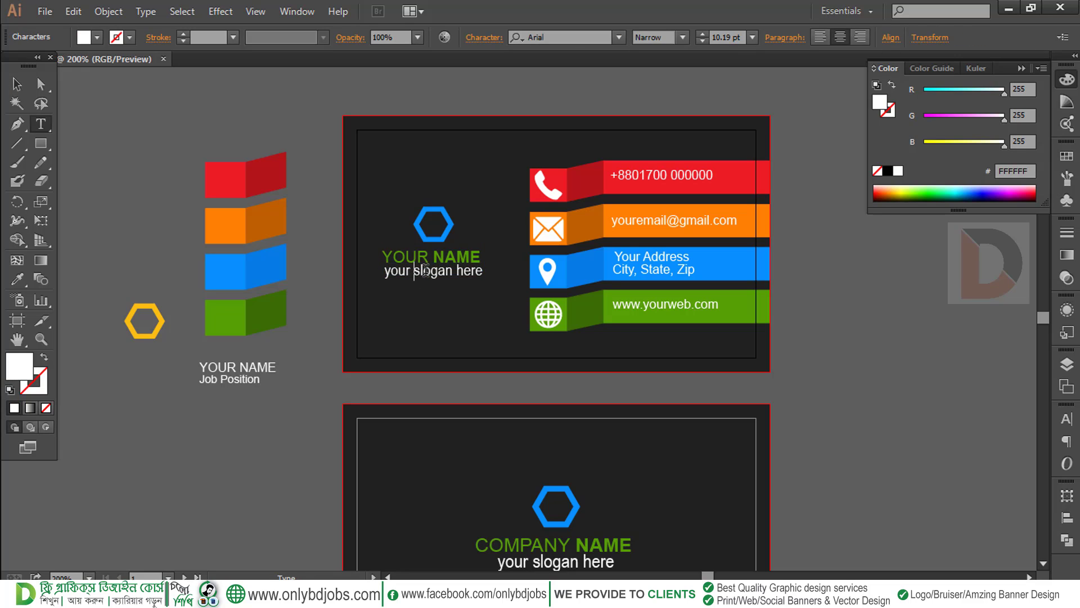
triple_click(426, 271)
type("JOB")
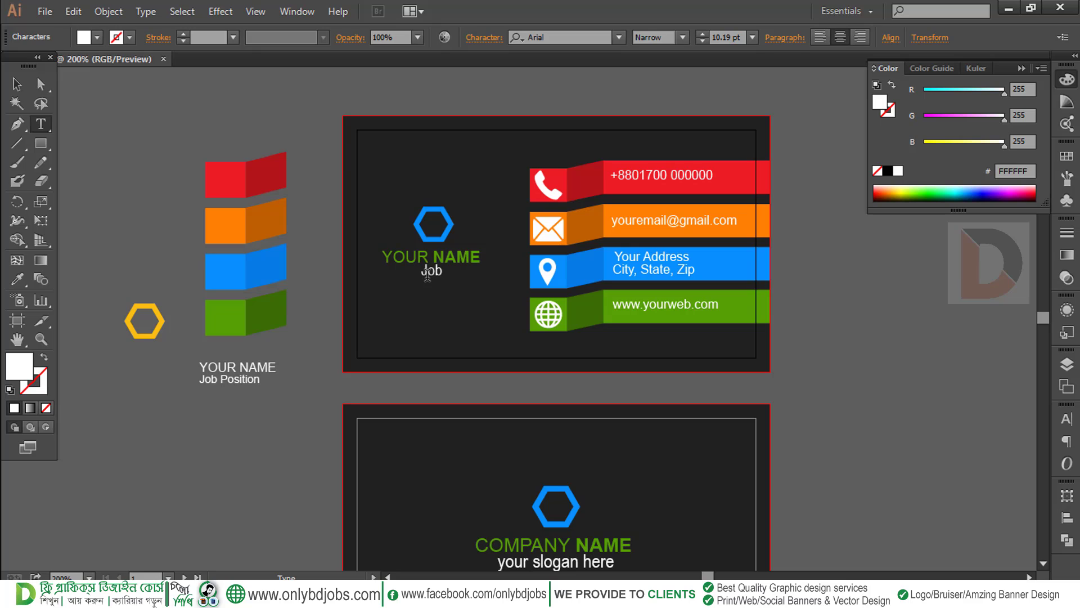
type(" Position")
Set the leading of the name and job lines to 11 pt
left_click_drag(474, 273, 374, 253)
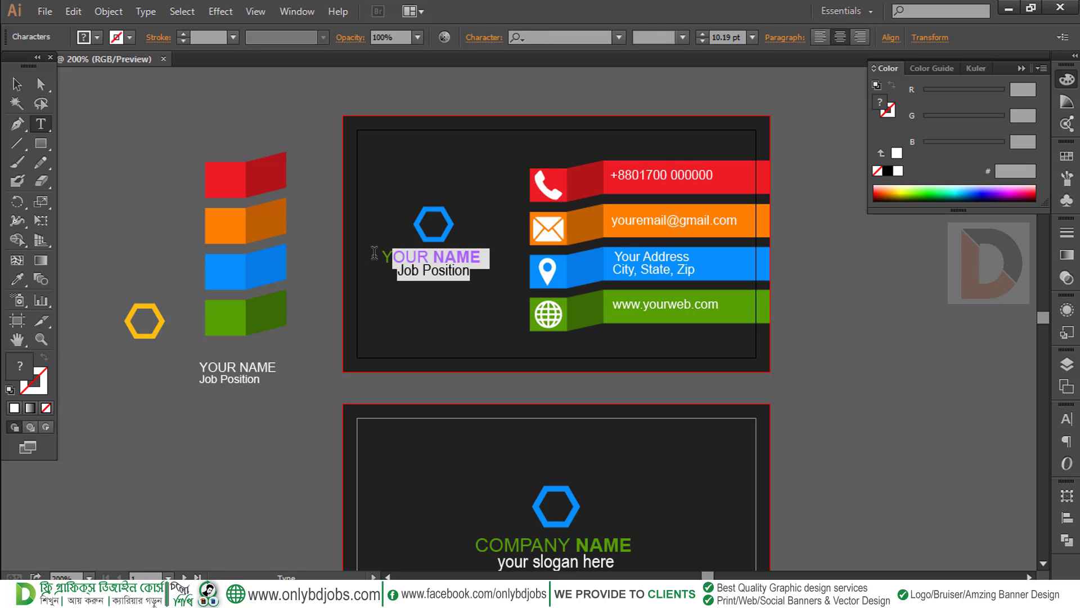
left_click(1067, 418)
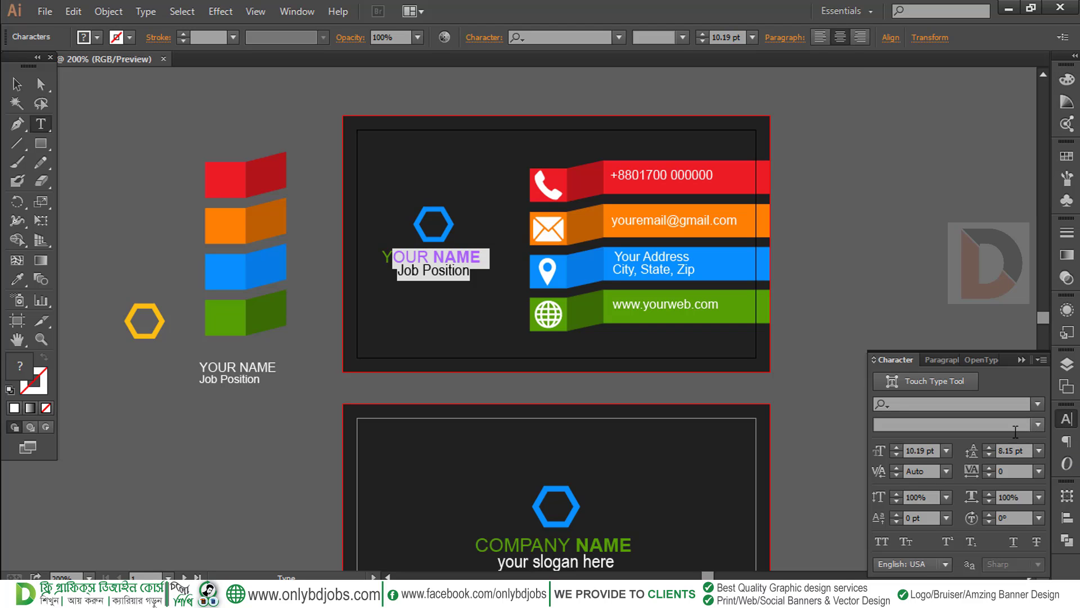
double_click(1029, 450)
type("11")
key("Return")
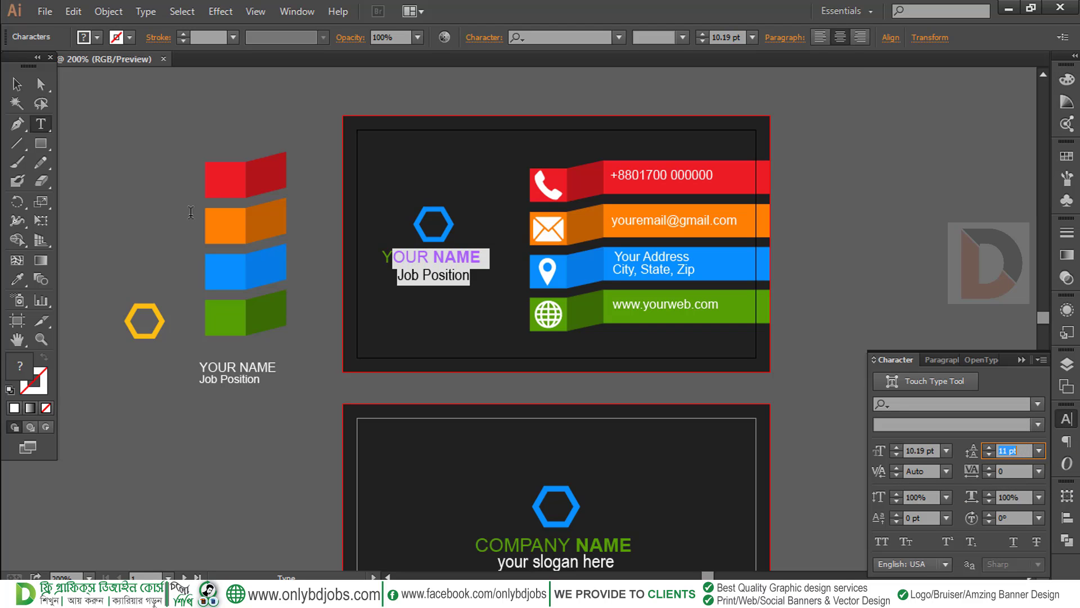
left_click(16, 84)
left_click(164, 144)
left_click_drag(494, 333, 437, 282)
key("ctrl+minus")
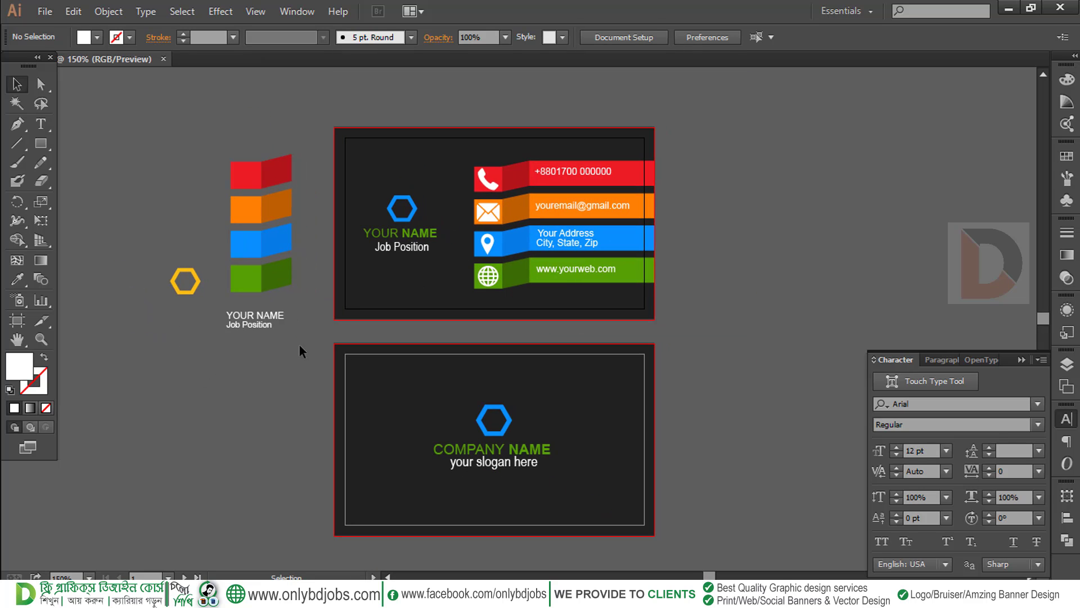
Delete the spare objects left of the card and frame both cards
left_click_drag(132, 115, 132, 116)
key("Delete")
left_click_drag(577, 276, 558, 255)
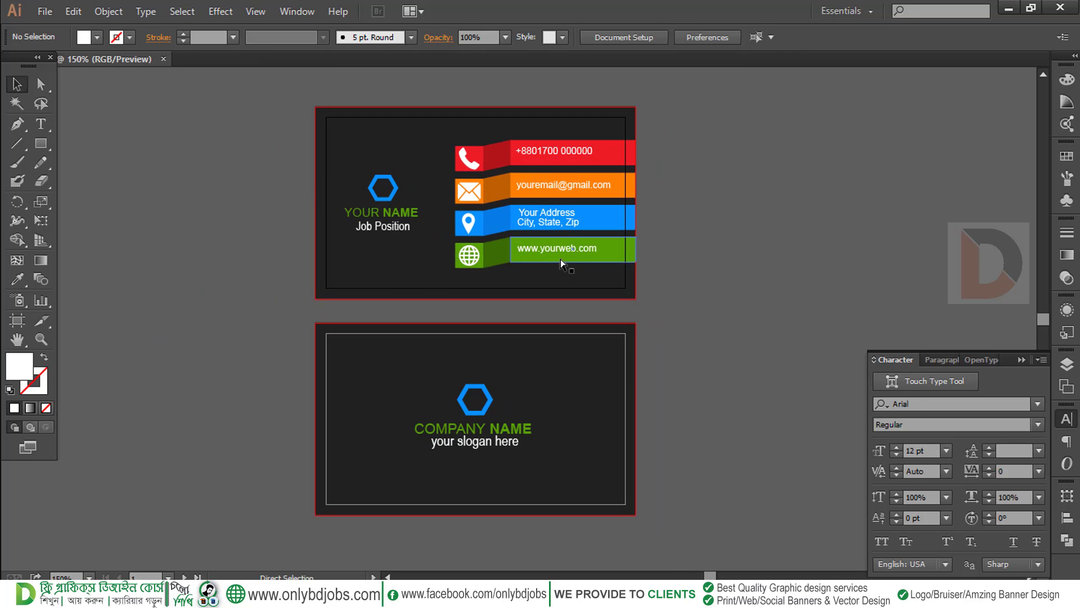
key("ctrl+plus")
key("ctrl+minus")
left_click_drag(541, 297, 601, 298)
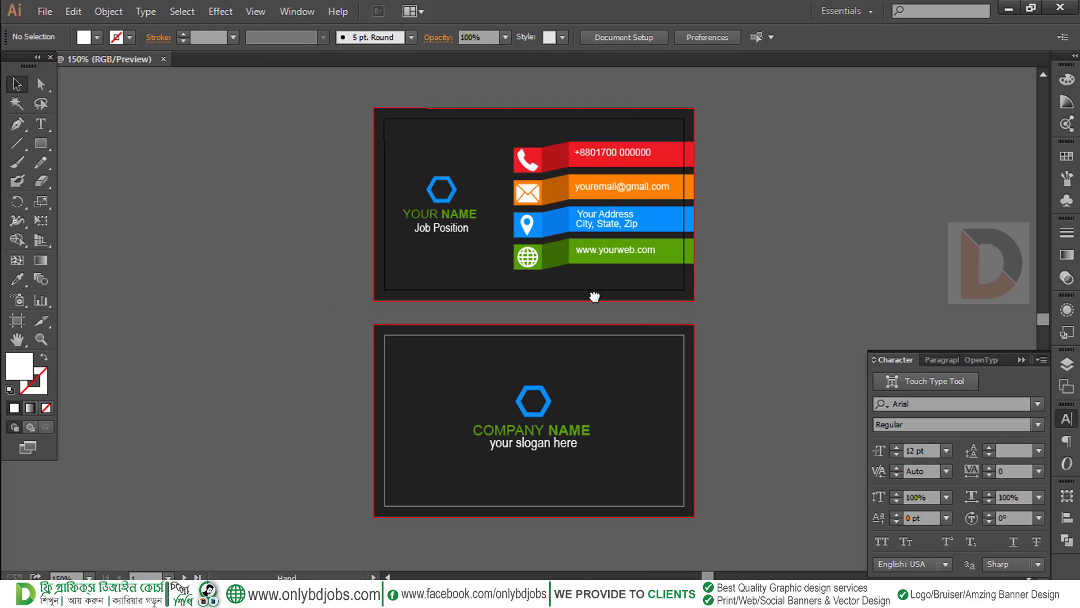
left_click_drag(704, 302, 705, 323)
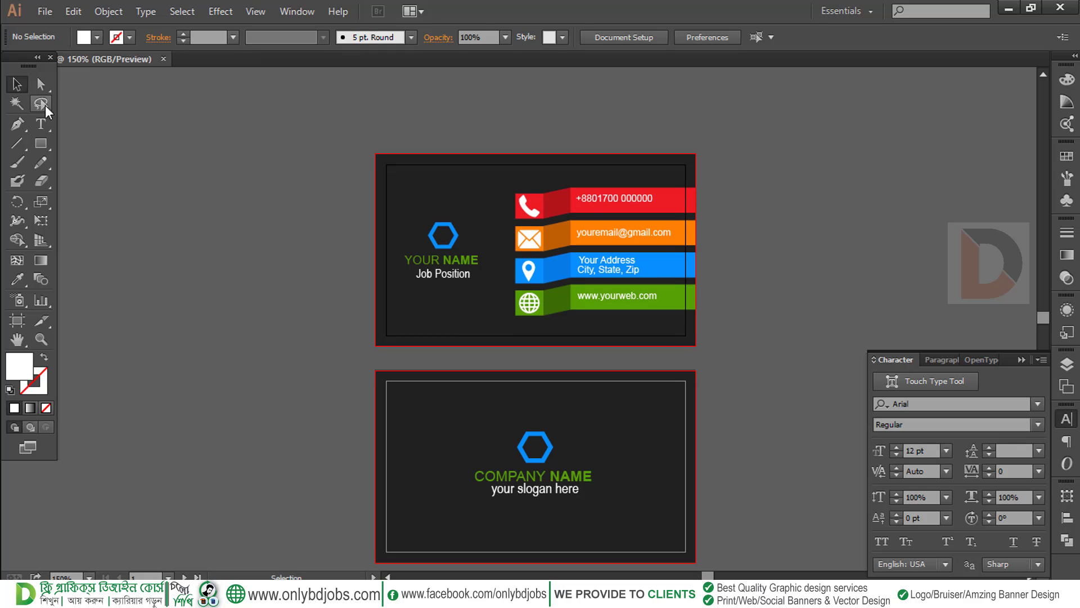
Draw a white strip along the card's top edge, about 1.16 in wide
left_click_drag(40, 143, 99, 147)
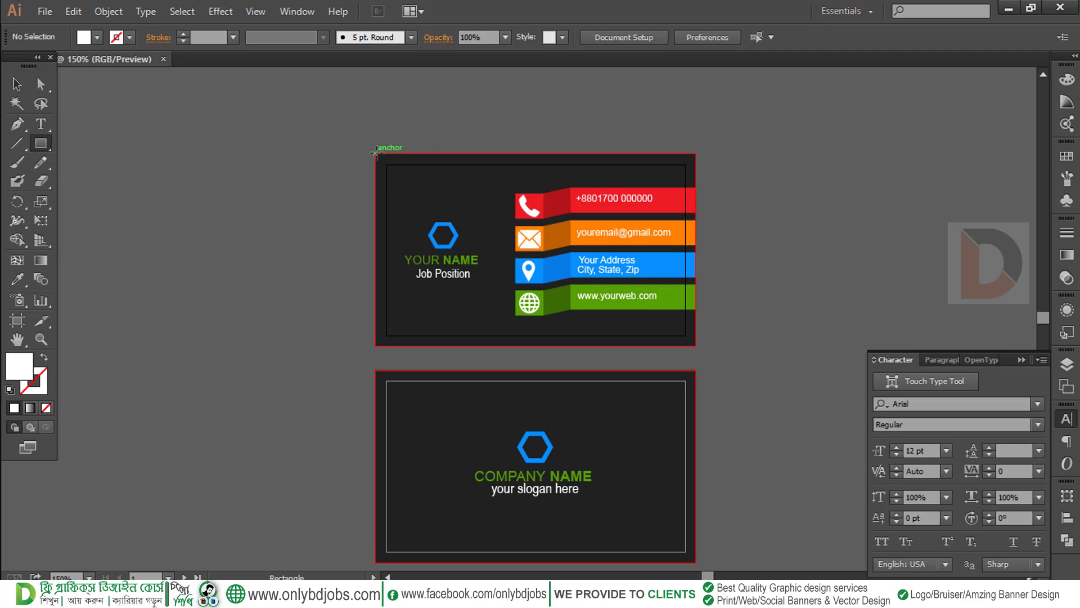
left_click_drag(380, 160, 696, 174)
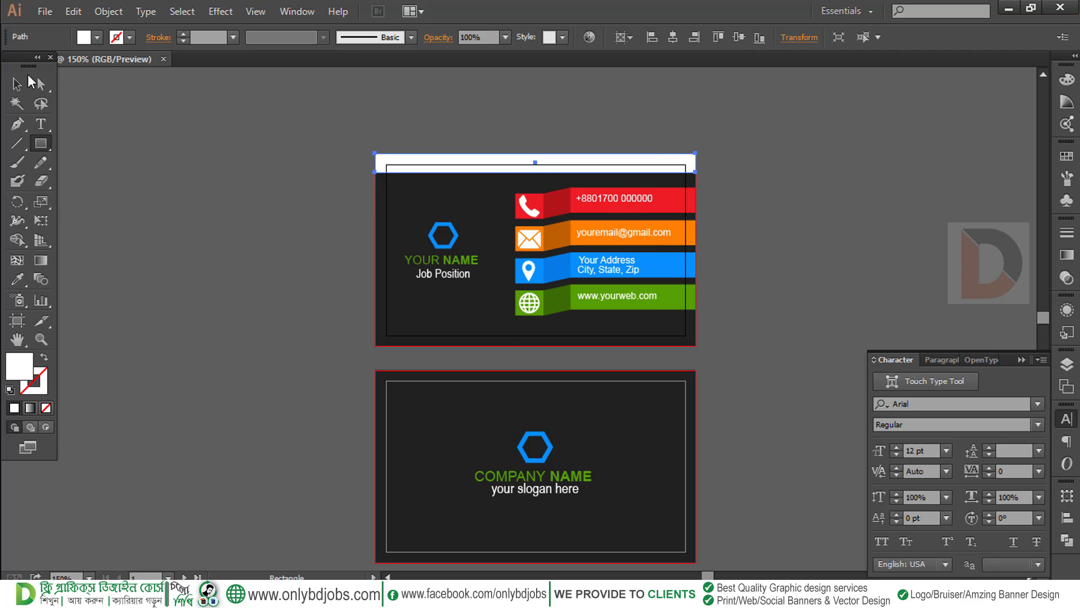
left_click(17, 85)
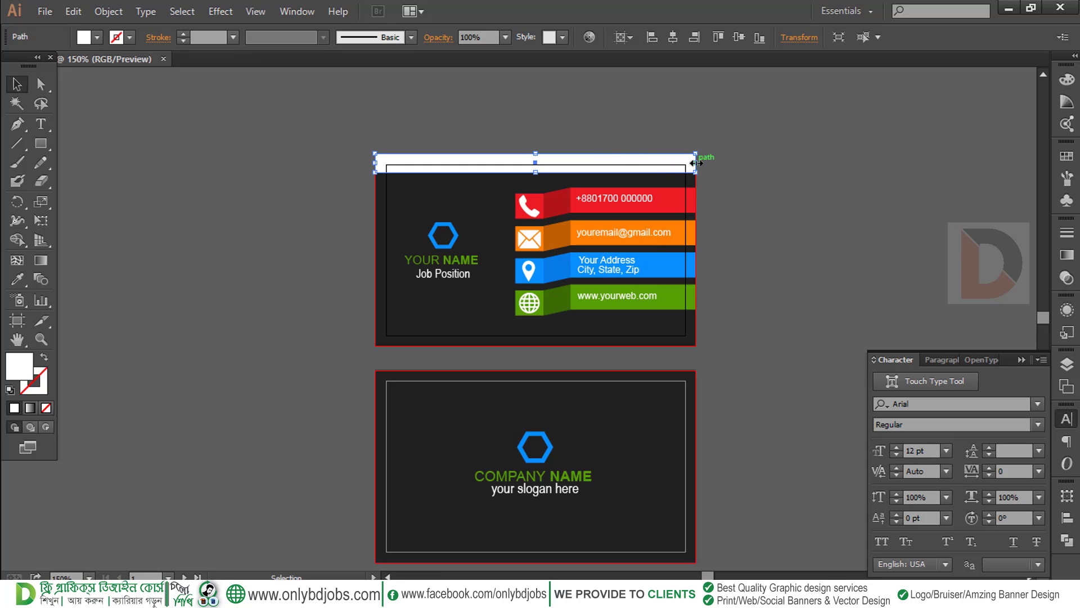
left_click_drag(696, 162, 468, 165)
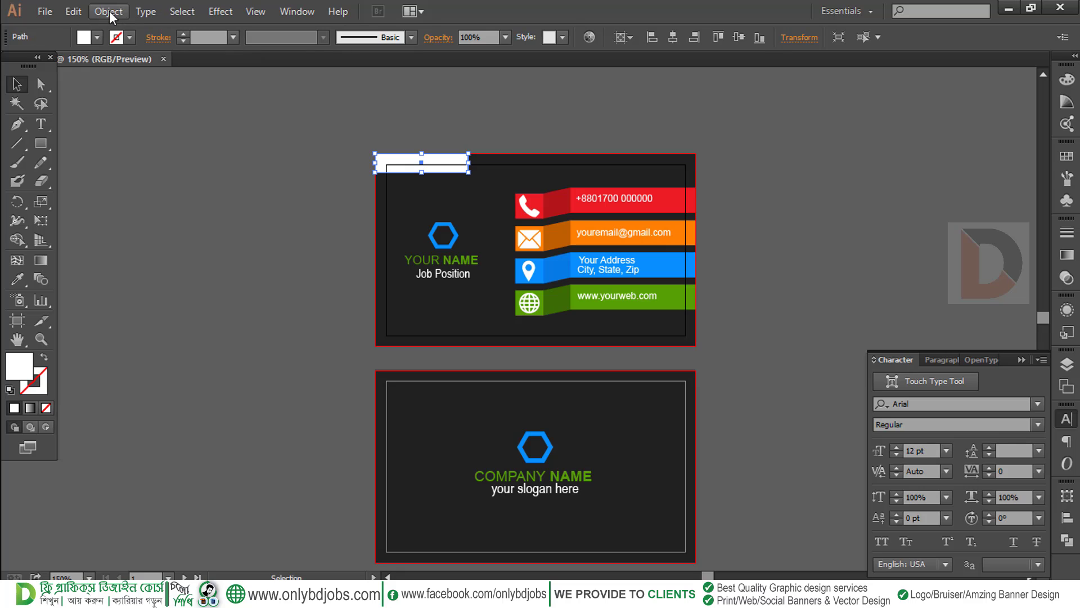
Paste a copy of the strip in place and slide it right along the top edge
left_click(73, 11)
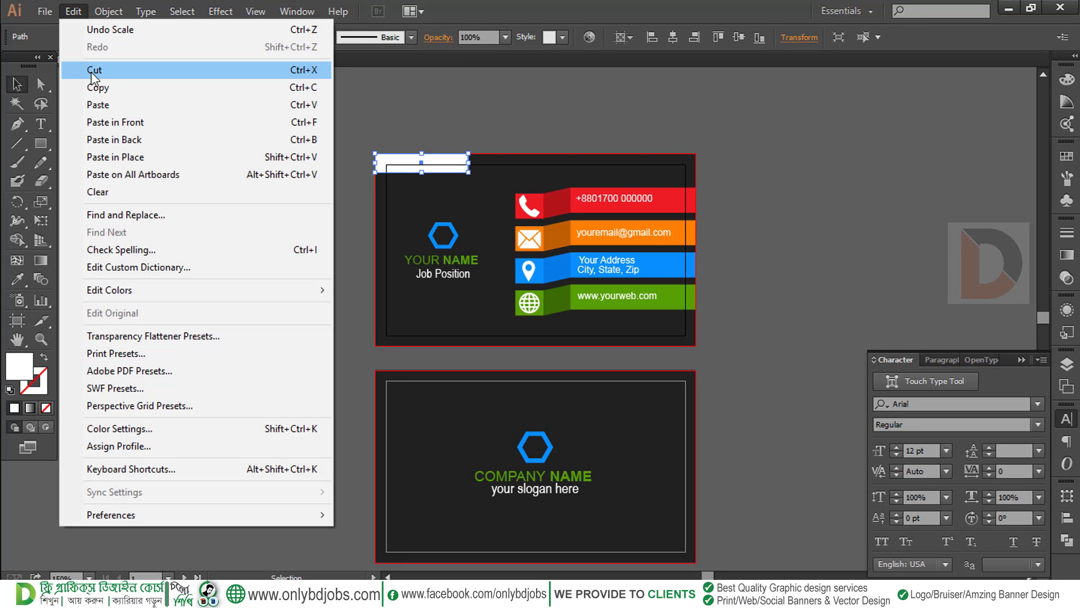
left_click(97, 87)
left_click(73, 11)
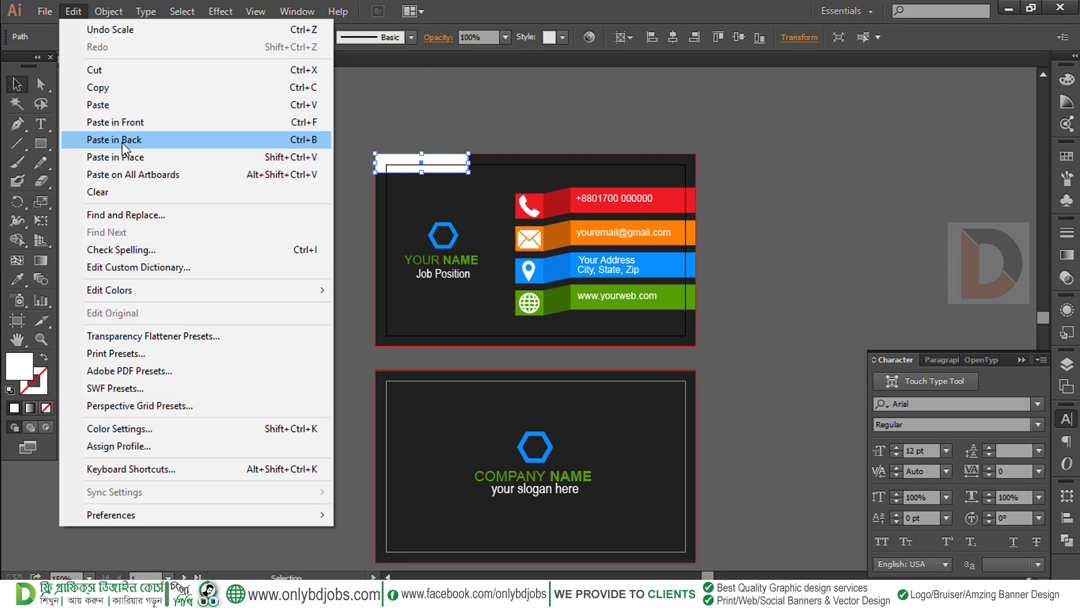
left_click(129, 158)
left_click_drag(419, 163, 594, 165)
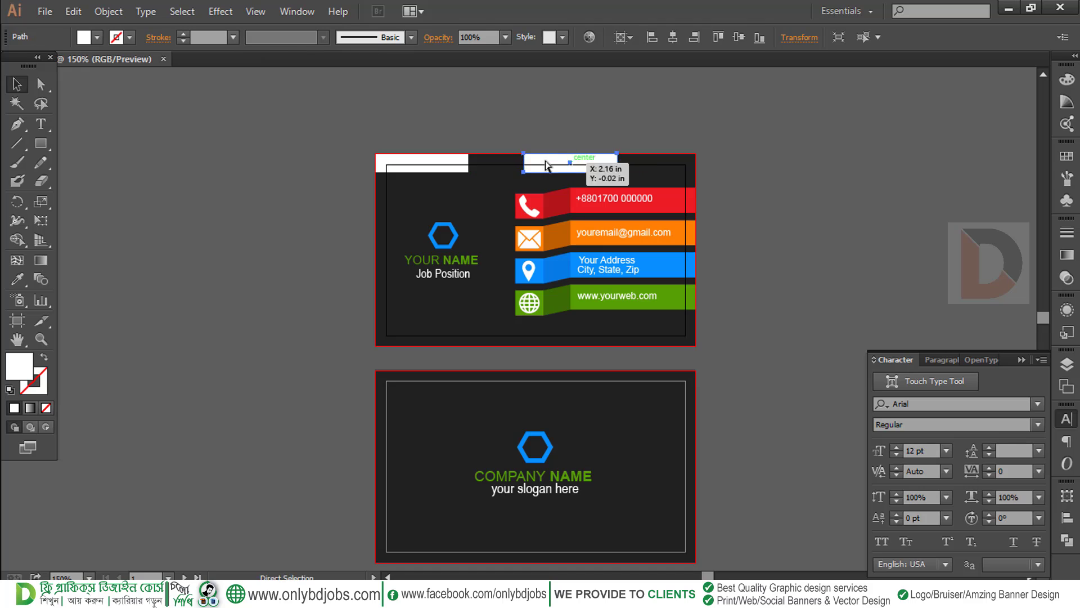
key("ctrl+z")
left_click(79, 12)
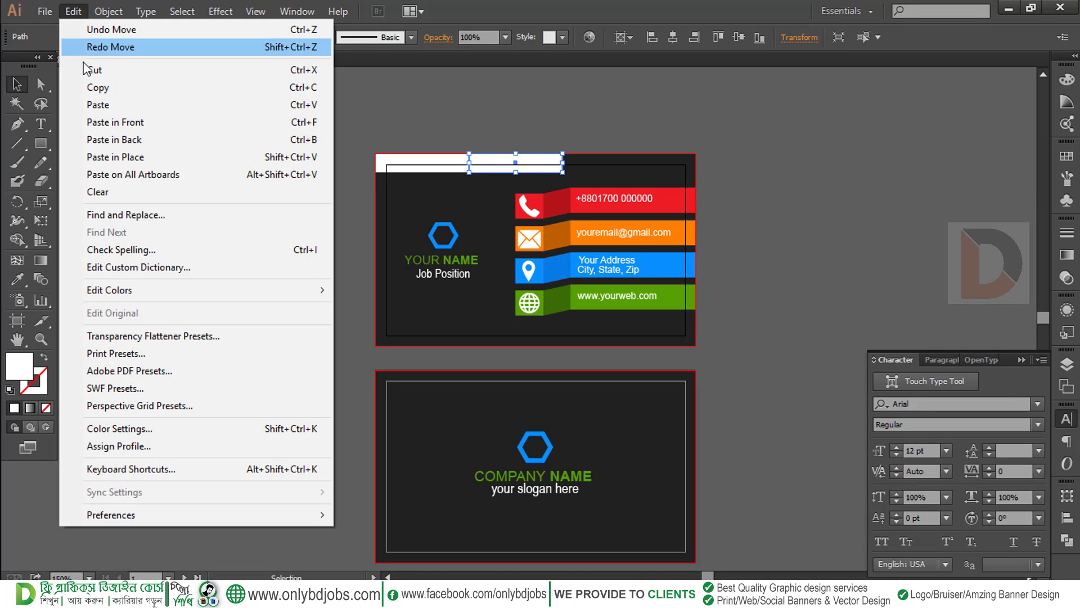
left_click(93, 90)
left_click(72, 12)
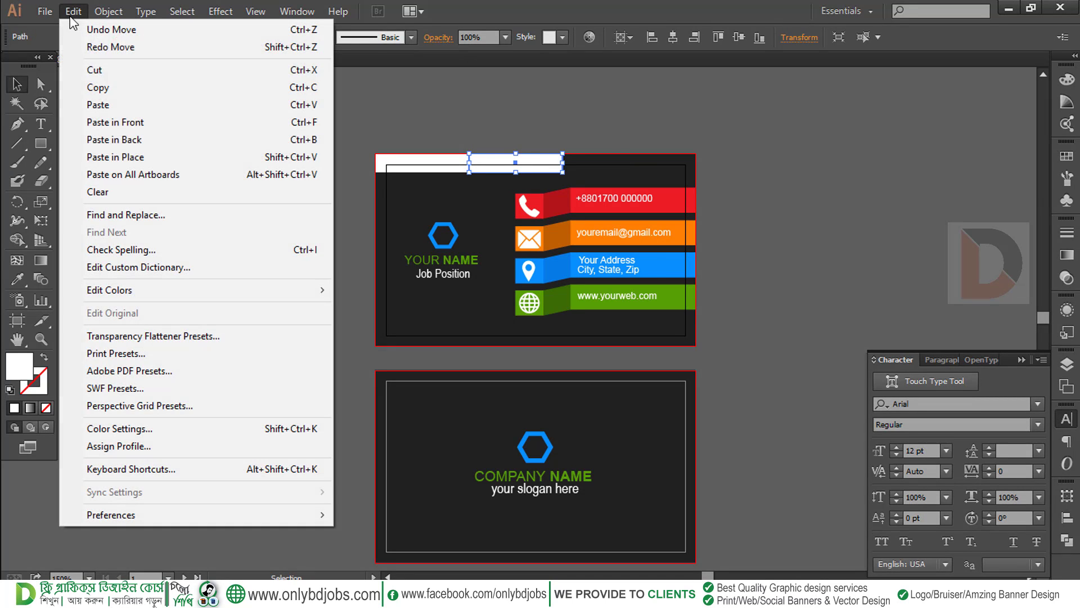
left_click(131, 158)
left_click_drag(533, 170, 625, 172)
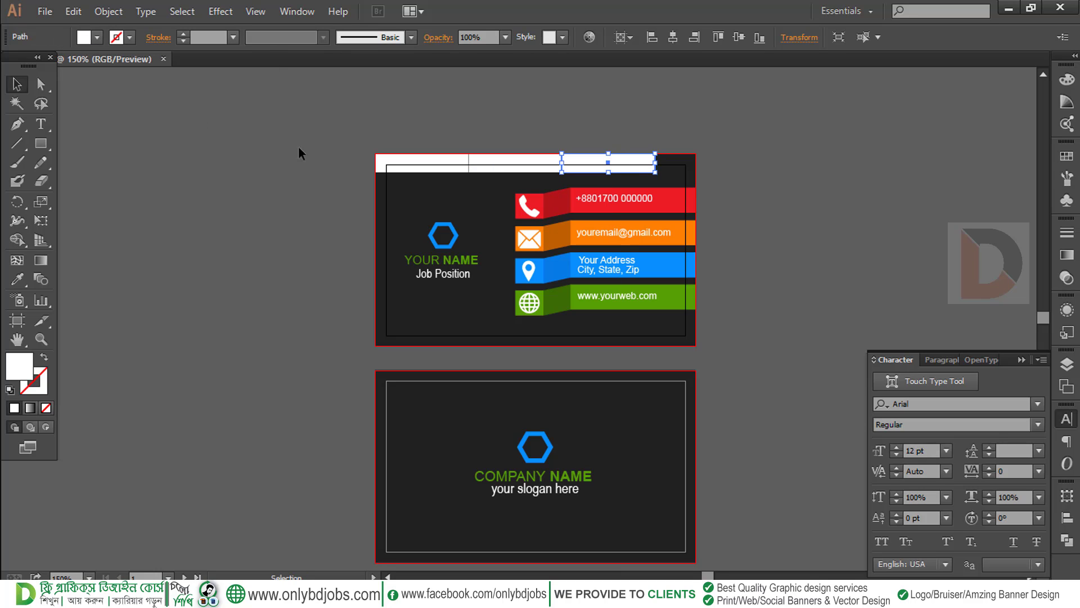
Add another strip copy, then resize all four to end at the card's right edge
left_click(73, 12)
left_click(98, 87)
left_click(73, 12)
left_click(107, 157)
left_click_drag(636, 169, 730, 167)
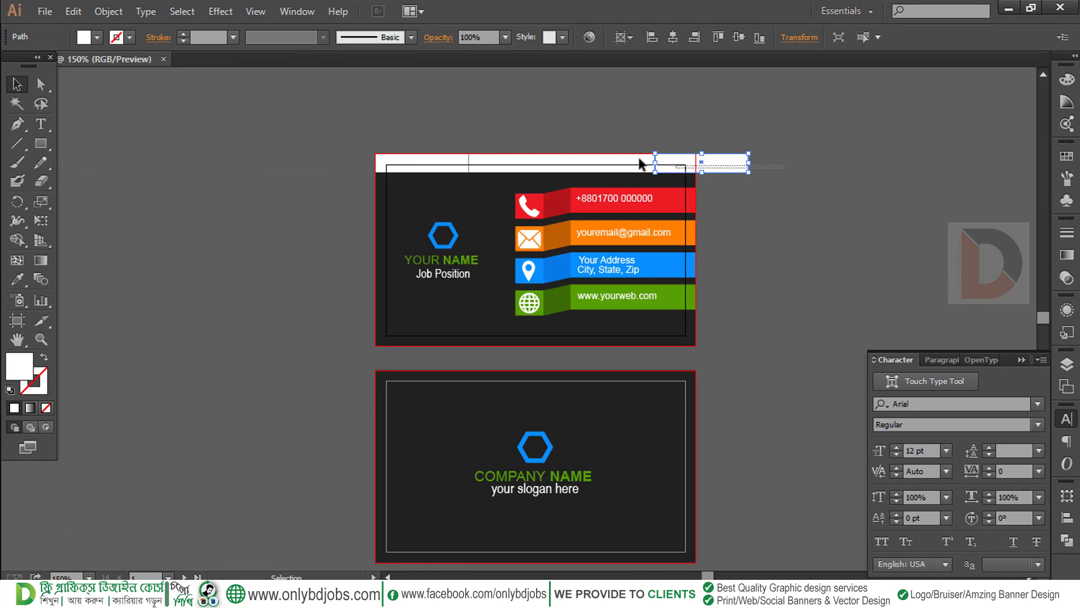
left_click_drag(639, 159, 384, 129)
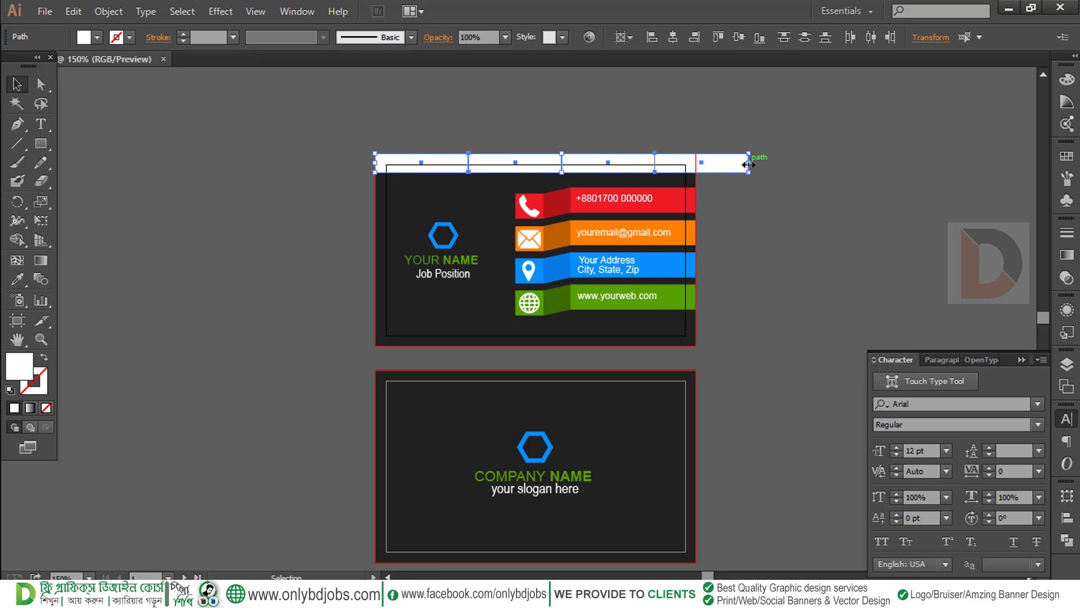
left_click_drag(748, 164, 735, 138)
left_click(658, 178, "ctrl")
left_click(658, 177, "ctrl")
left_click_drag(440, 217, 812, 152)
Colour the first two top strips red and orange with the Eyedropper, sampling the phone and email ribbons
left_click_drag(689, 244, 733, 150)
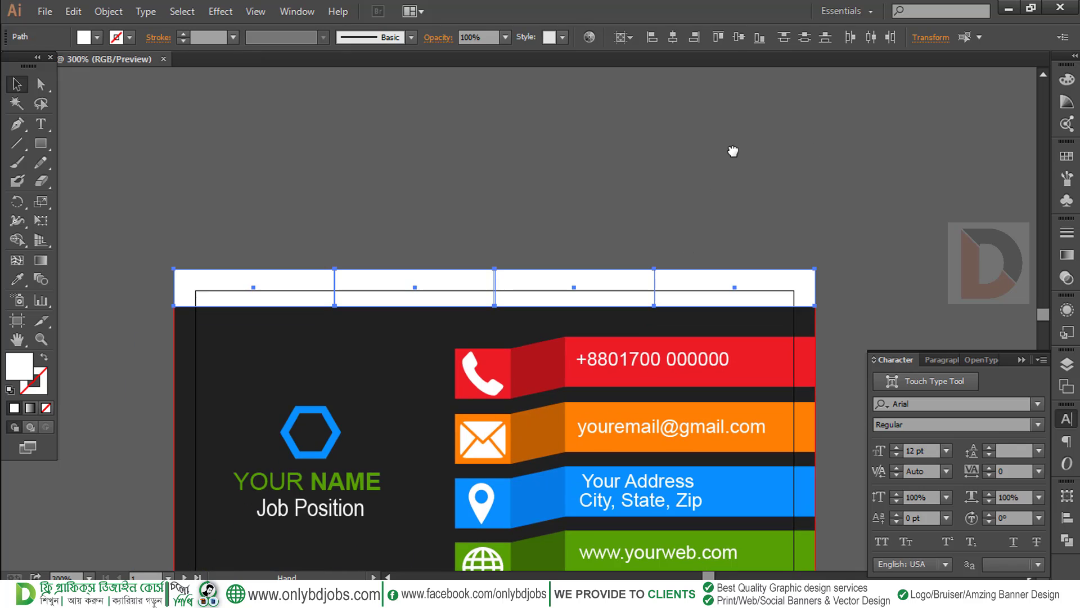
left_click_drag(671, 249, 678, 183)
left_click(283, 180)
left_click(311, 208)
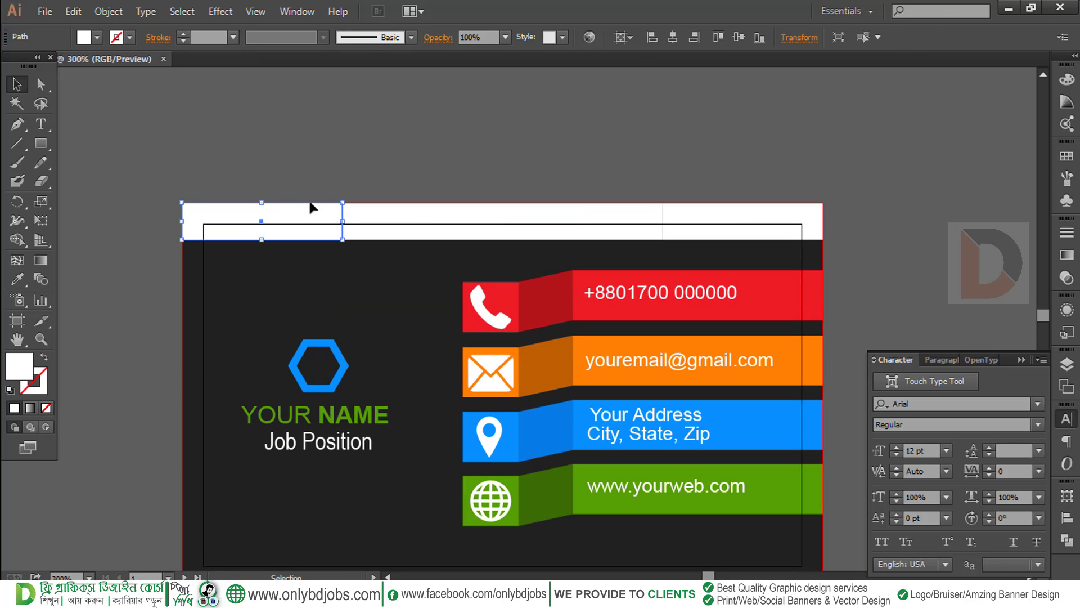
left_click(17, 278)
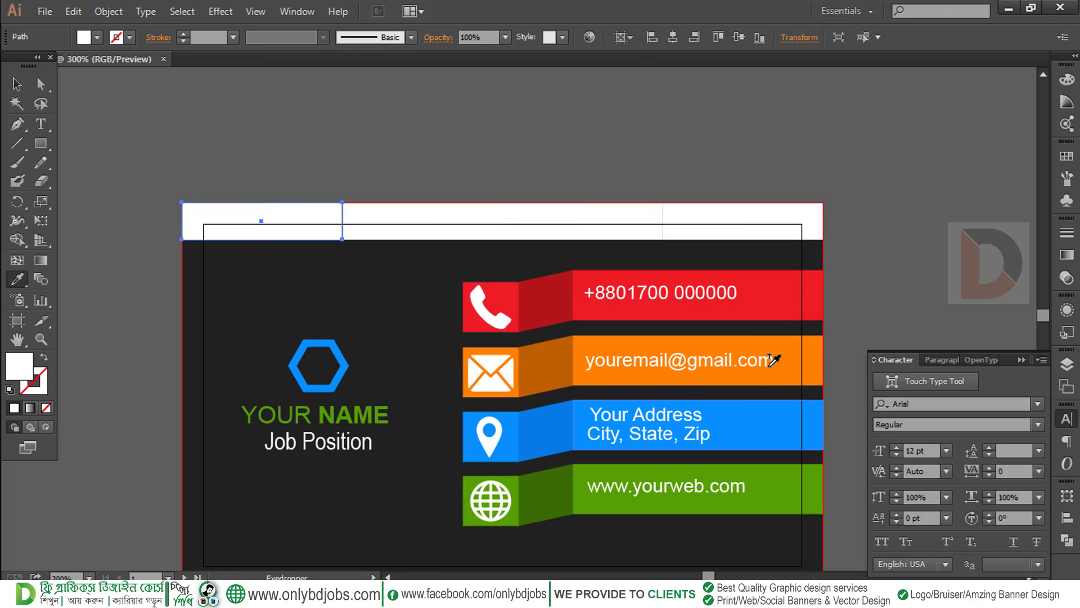
left_click(775, 299)
left_click(16, 86)
left_click(431, 226)
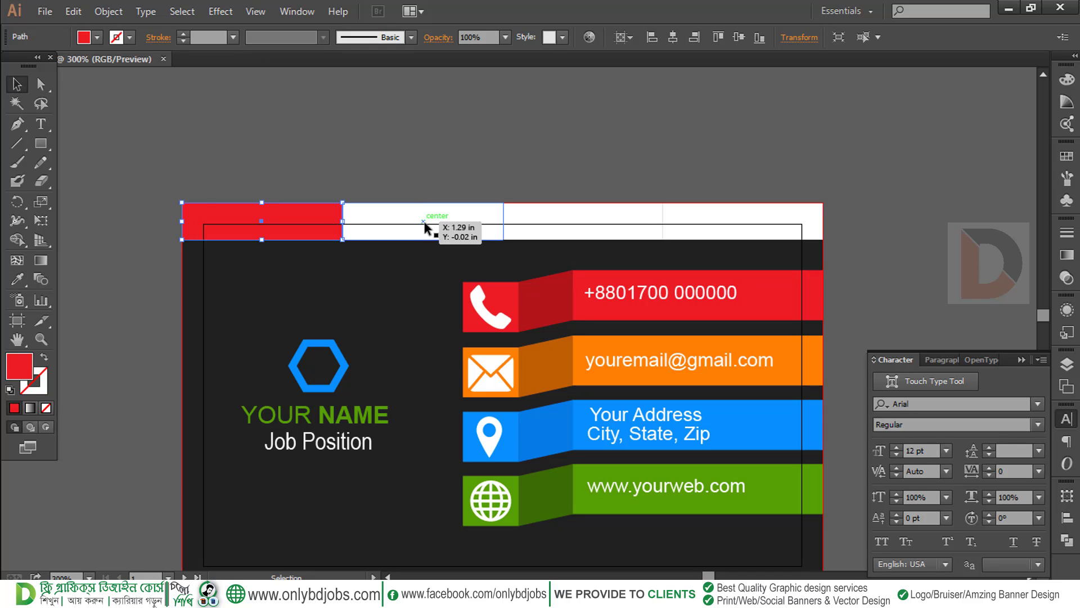
left_click(17, 278)
left_click(804, 353)
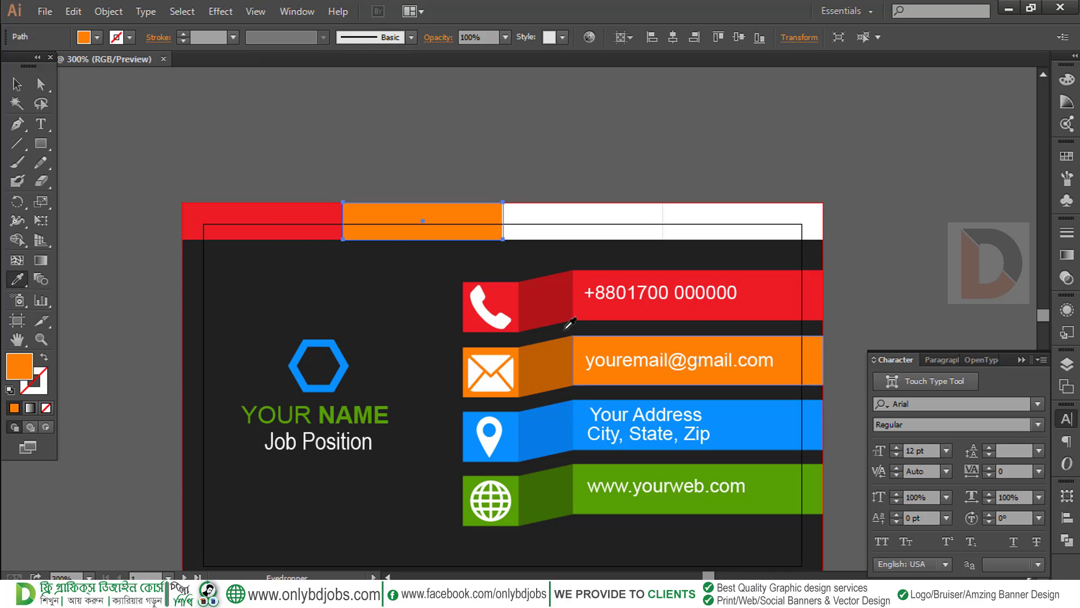
Colour the third and fourth top strips blue and green from the address and web ribbons
left_click(16, 85)
left_click(626, 223)
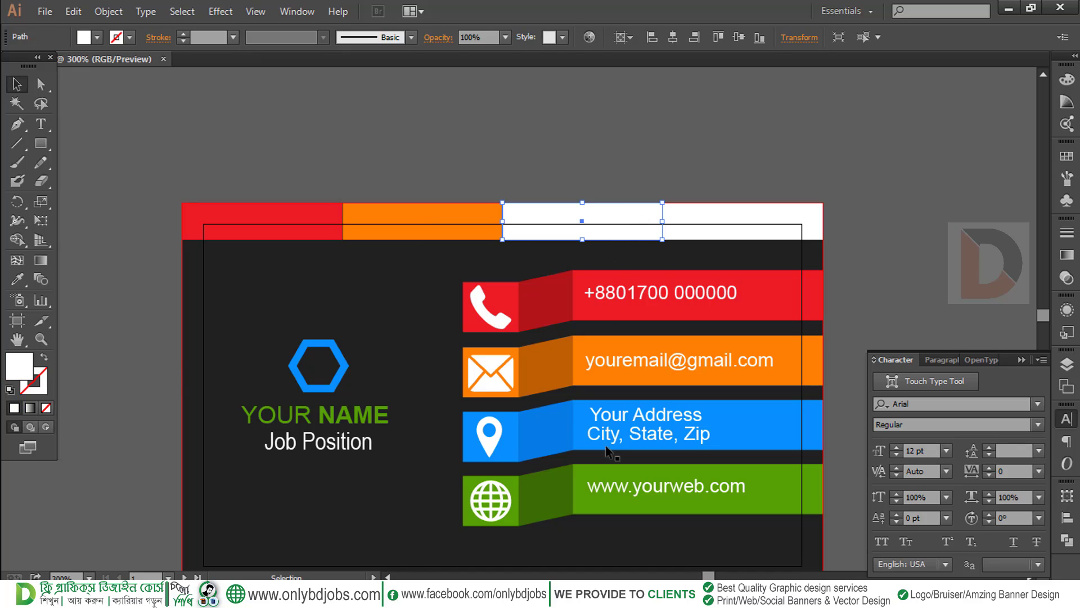
left_click(18, 278)
left_click(790, 427)
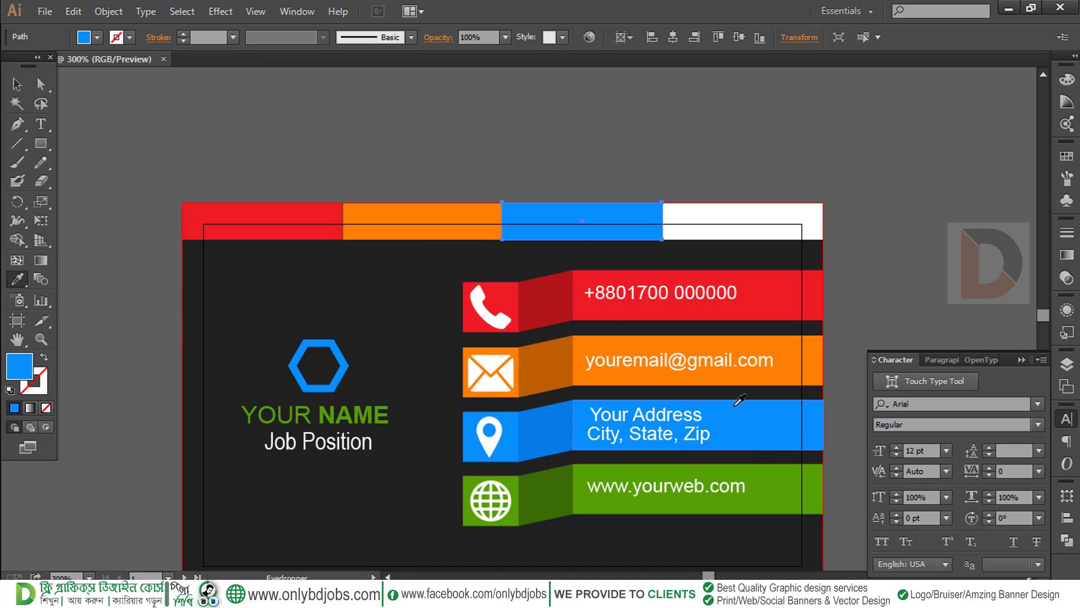
left_click(17, 87)
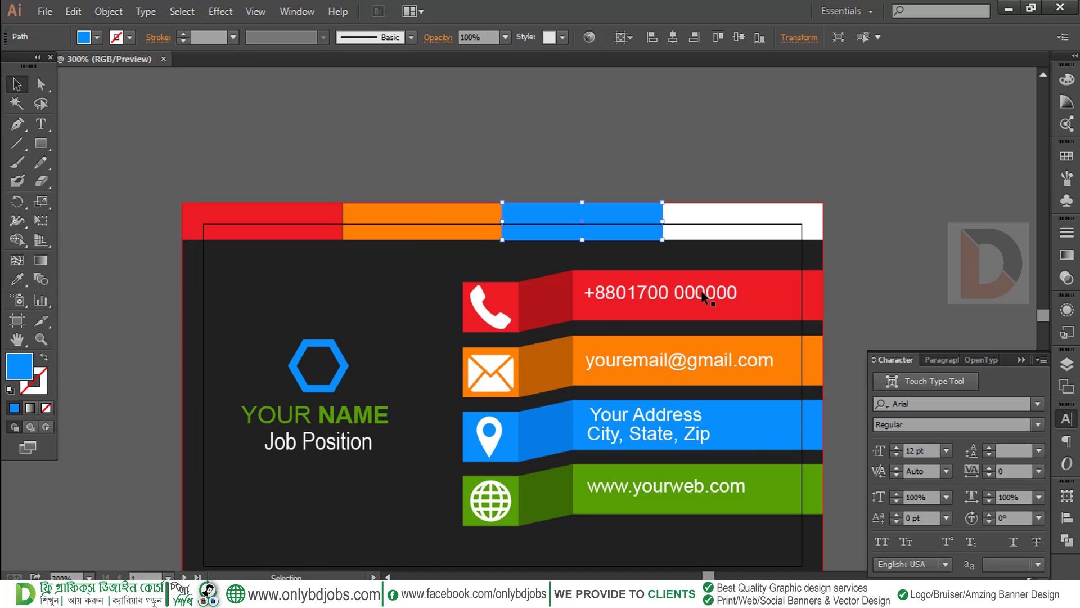
left_click(731, 225)
left_click(18, 278)
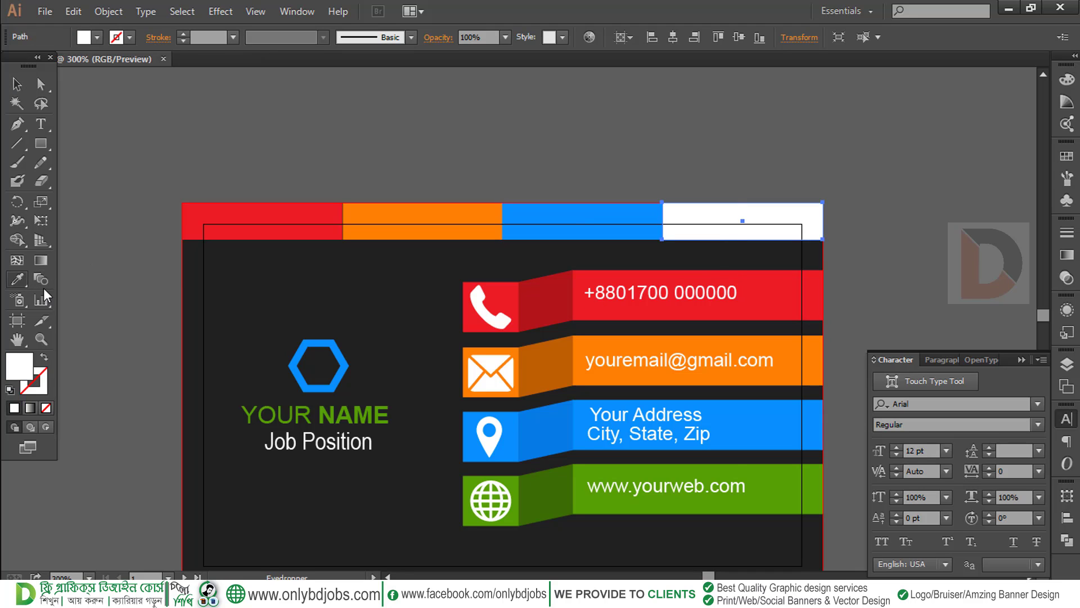
left_click(787, 490)
left_click(17, 86)
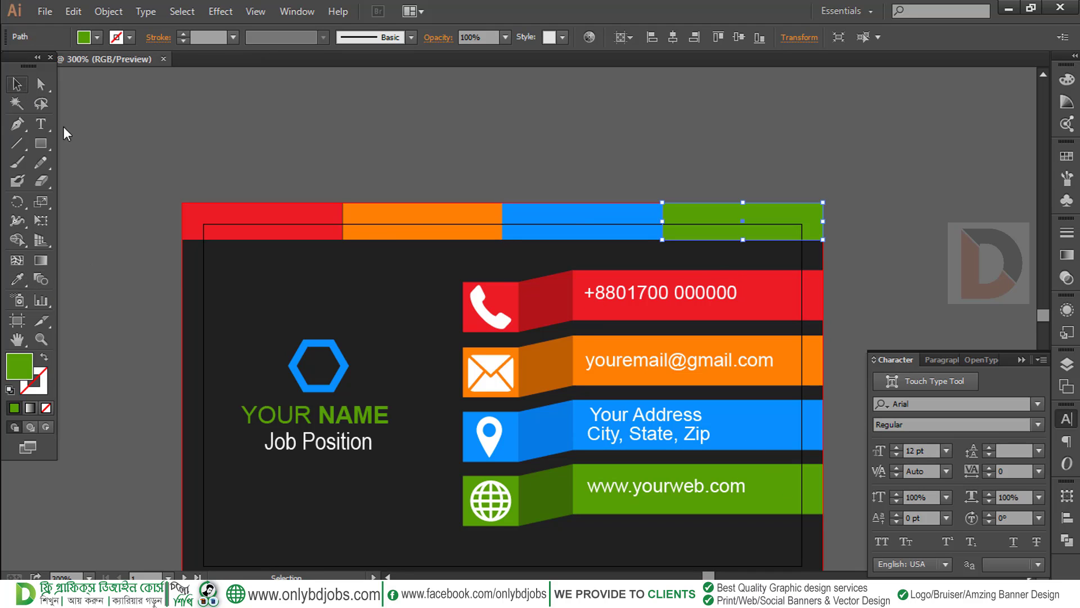
left_click_drag(357, 222, 369, 169)
key("ctrl+minus")
key("ctrl+minus")
Copy the four top colour strips, Paste in Place, and move the copy to the card's bottom edge
left_click_drag(419, 312, 410, 219)
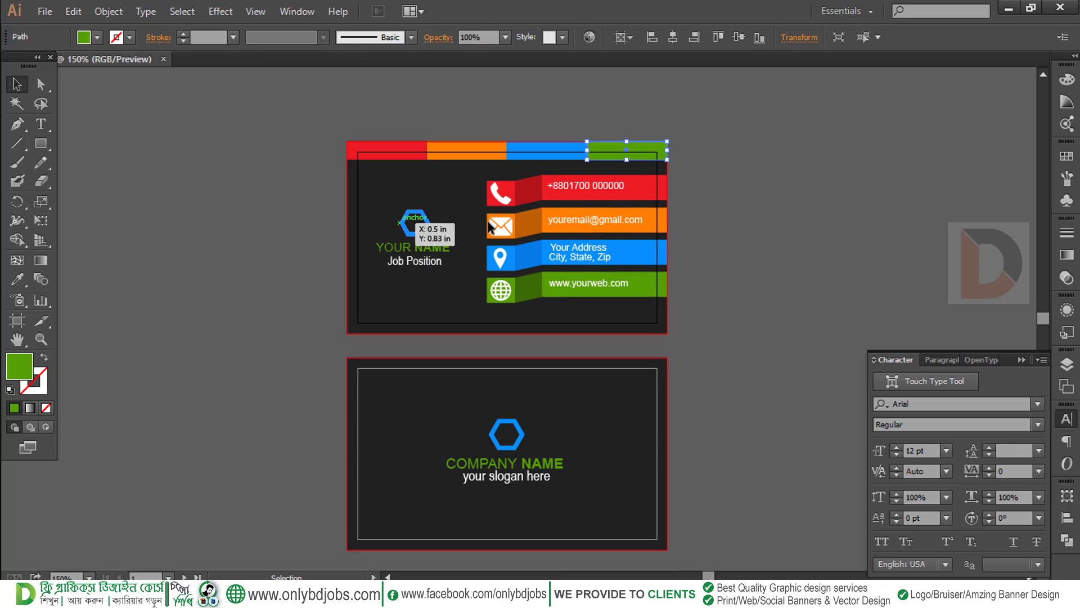
left_click(729, 183)
left_click_drag(356, 132, 396, 329)
key("ctrl+z")
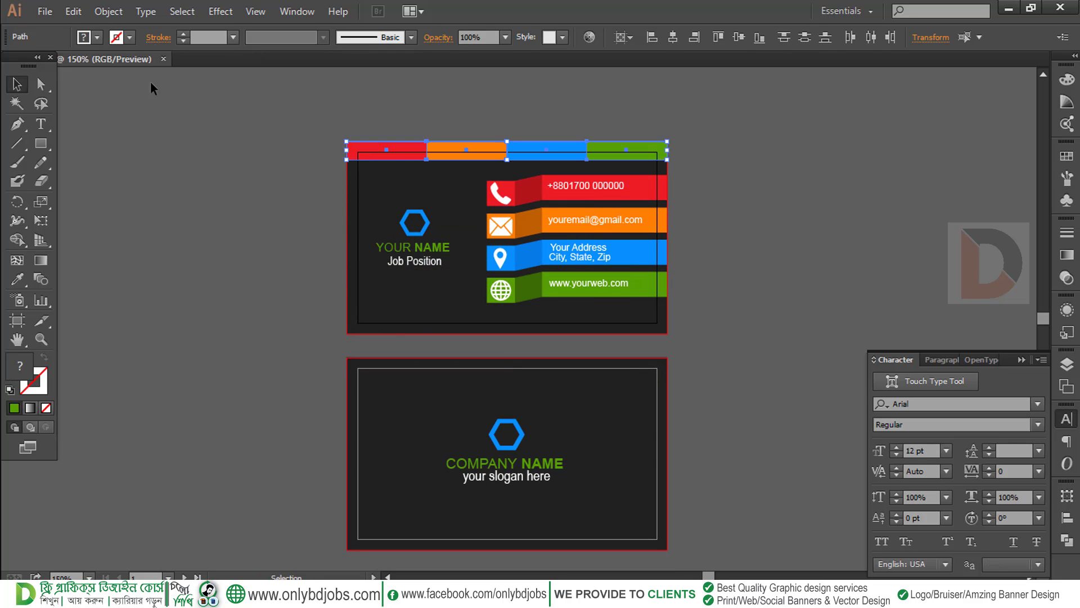
left_click(72, 12)
left_click(76, 88)
left_click(76, 12)
left_click(122, 156)
left_click_drag(560, 149, 575, 329)
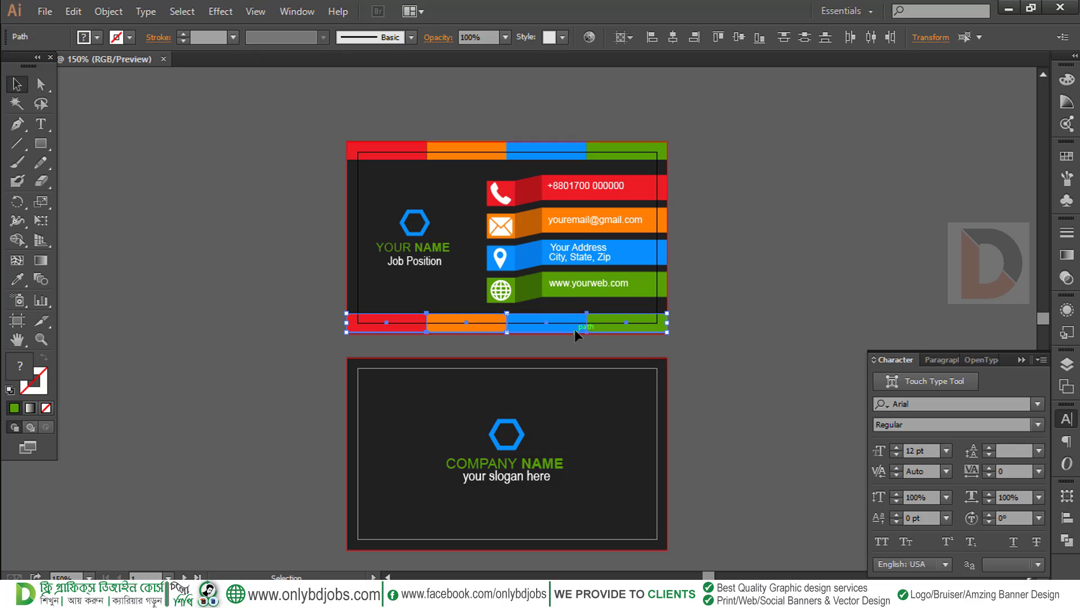
Select the bottom and top strip rows together to compare them, then deselect
left_click(687, 344)
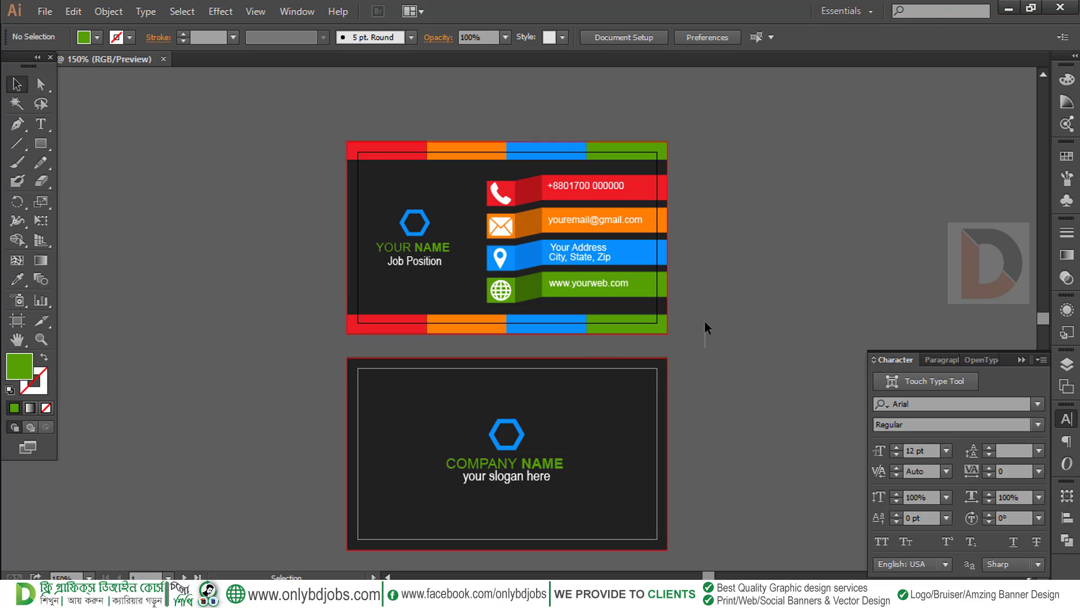
left_click_drag(362, 319, 363, 320)
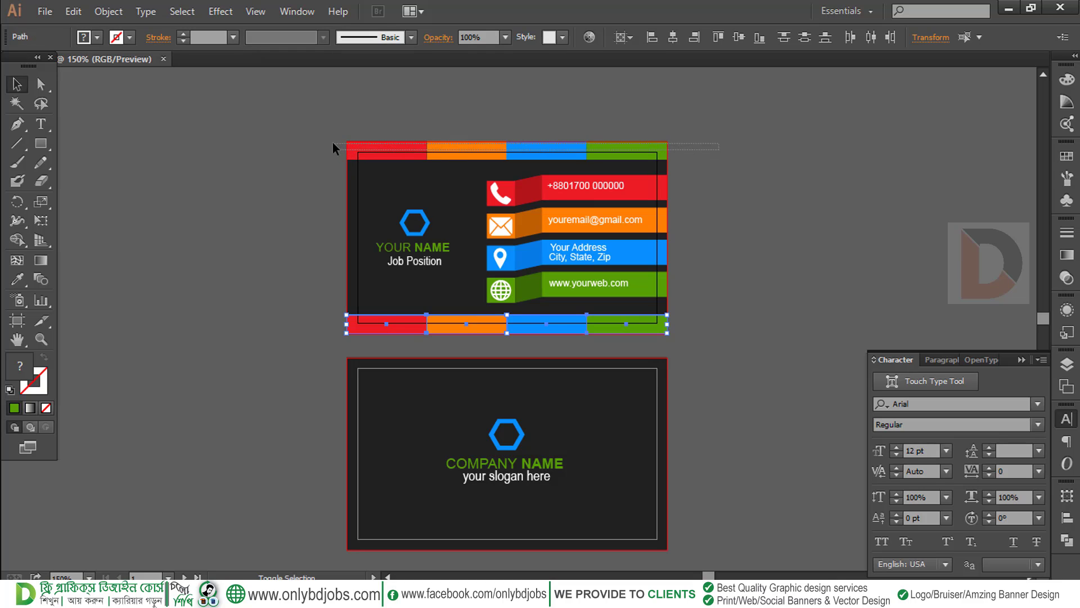
left_click_drag(332, 143, 441, 162)
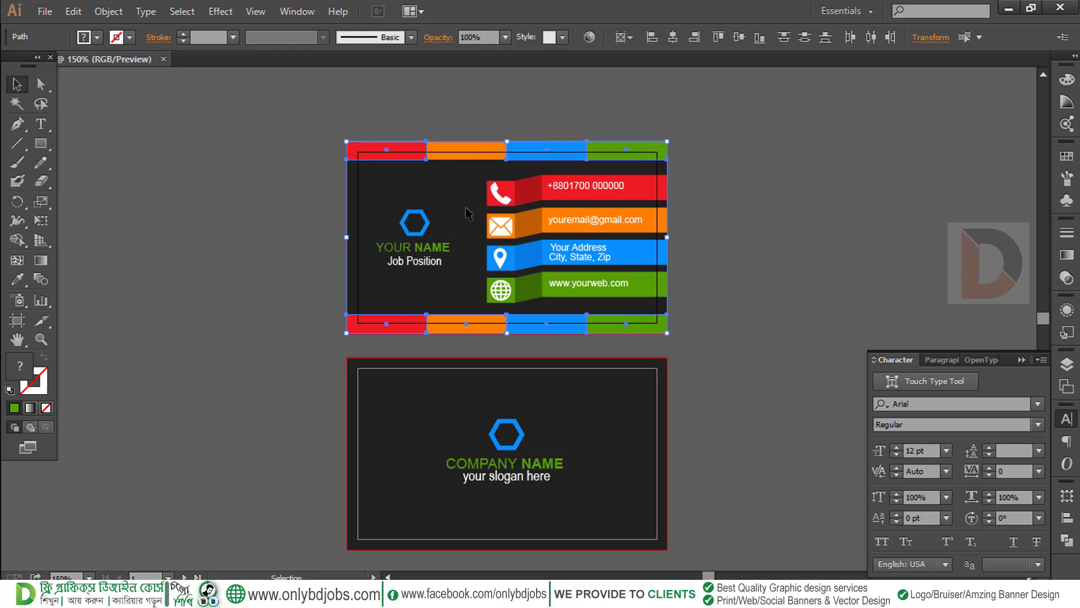
left_click(747, 158)
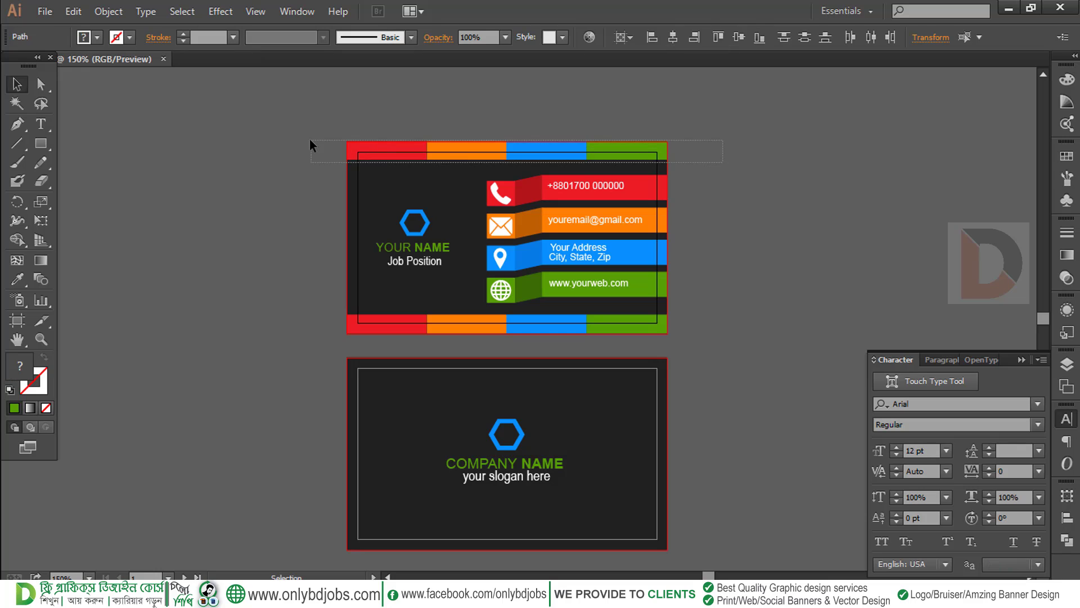
Group the four top strips, then group the four bottom strips after a failed Join
left_click_drag(309, 138, 378, 153)
right_click(379, 153)
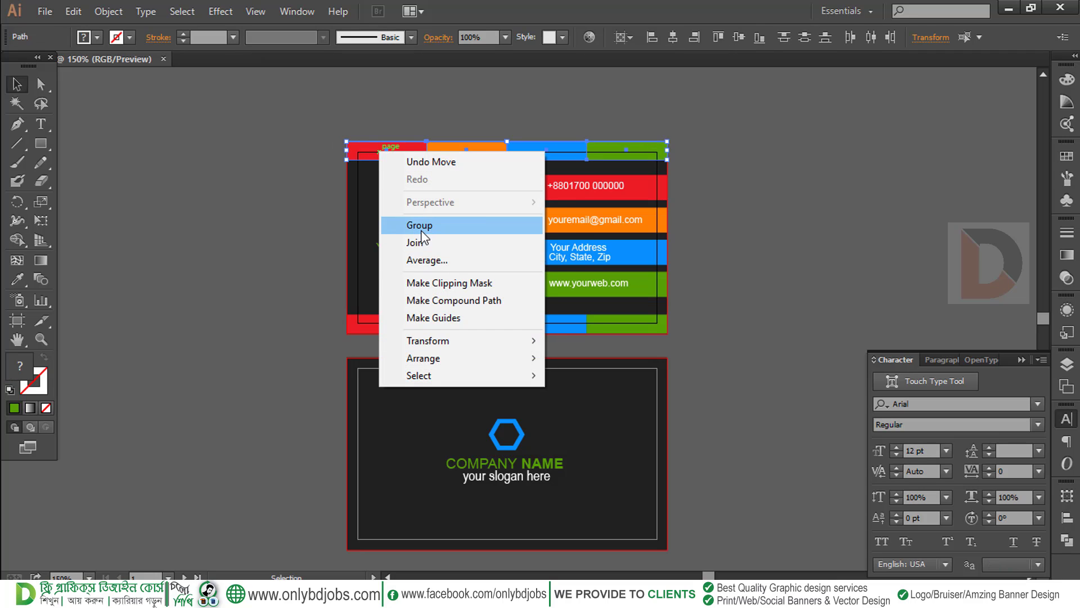
left_click(403, 224)
left_click_drag(386, 321, 383, 321)
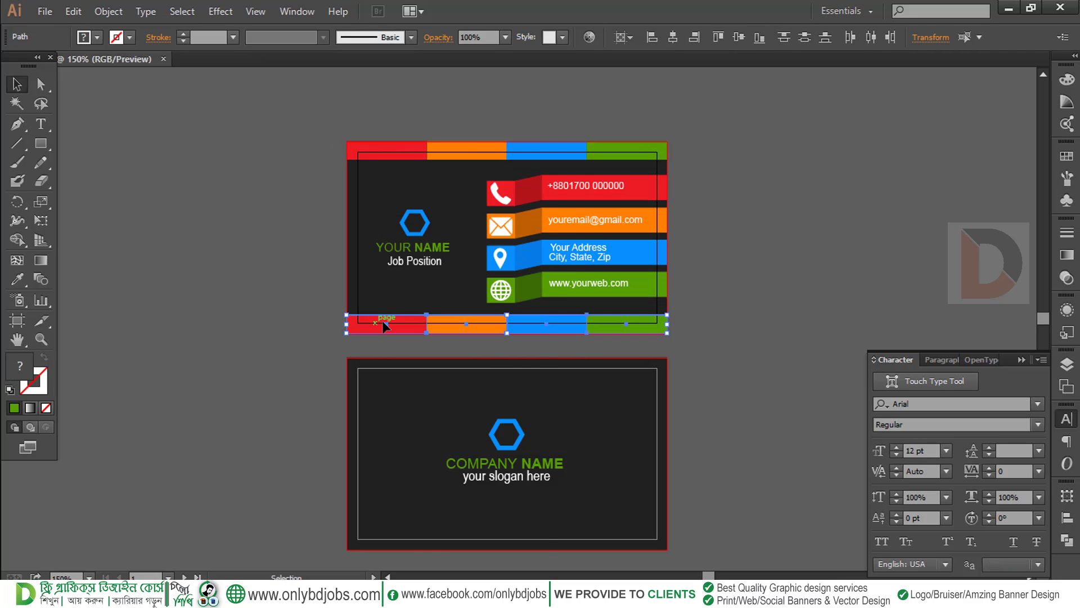
right_click(383, 322)
left_click(427, 413)
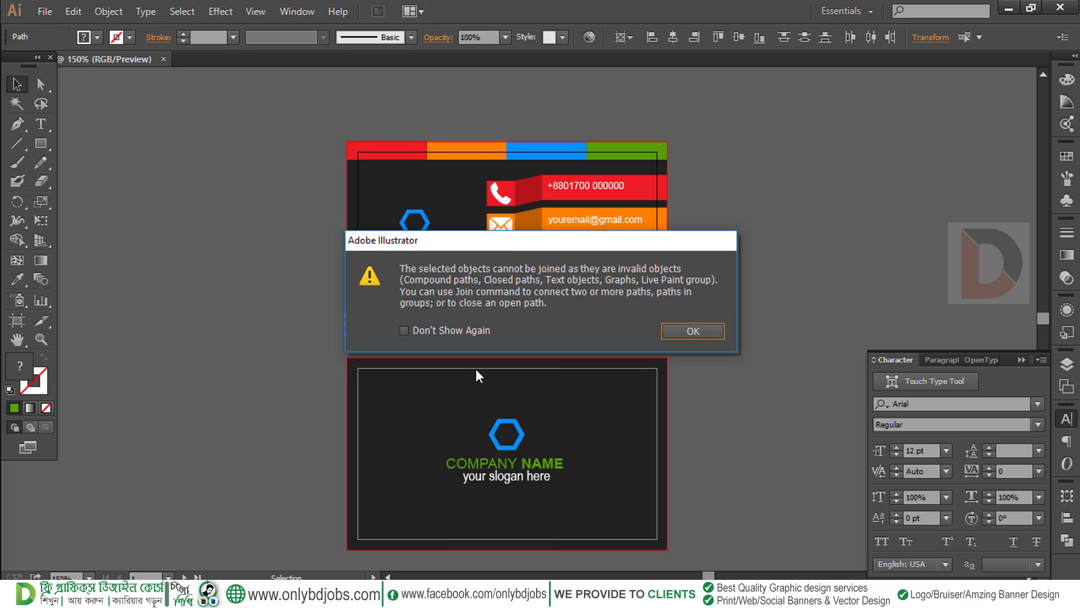
left_click(690, 331)
right_click(498, 326)
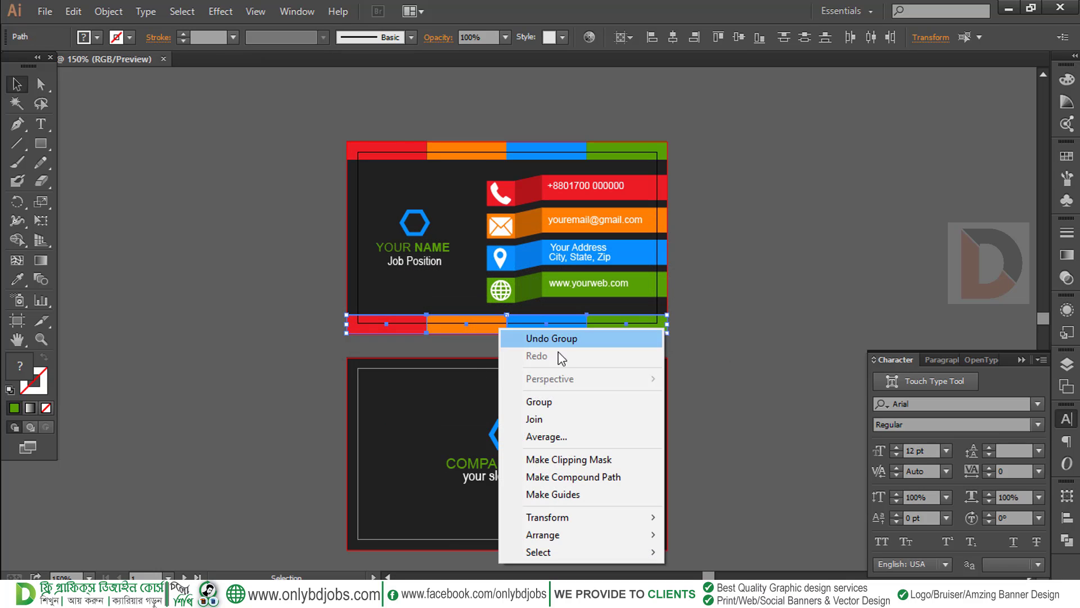
left_click(562, 402)
Copy both strip groups, Paste in Place, and move them down onto the back card
left_click(555, 154, "shift")
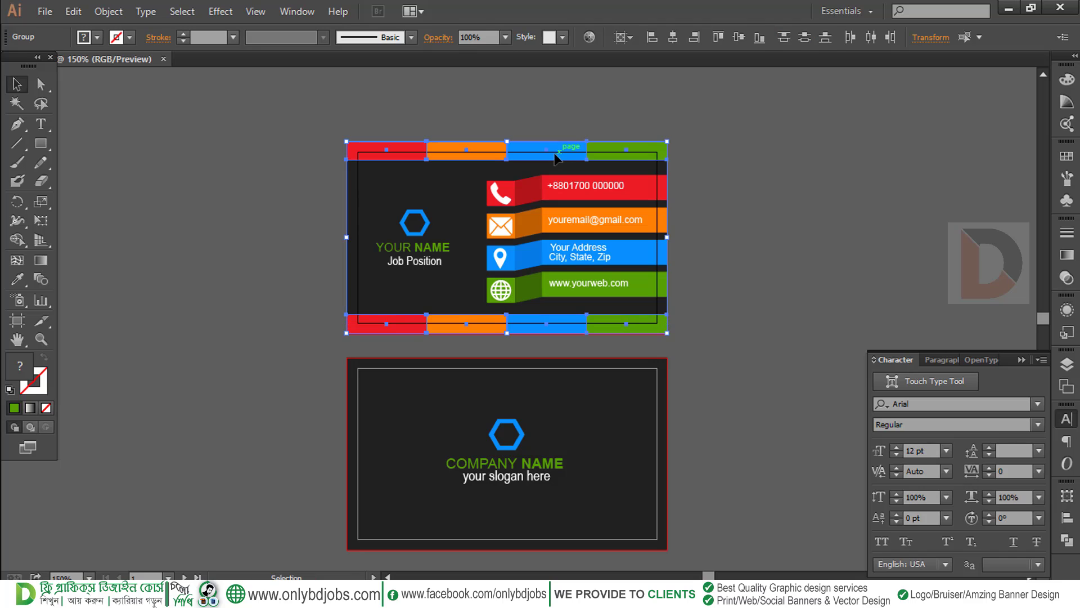
left_click(104, 13)
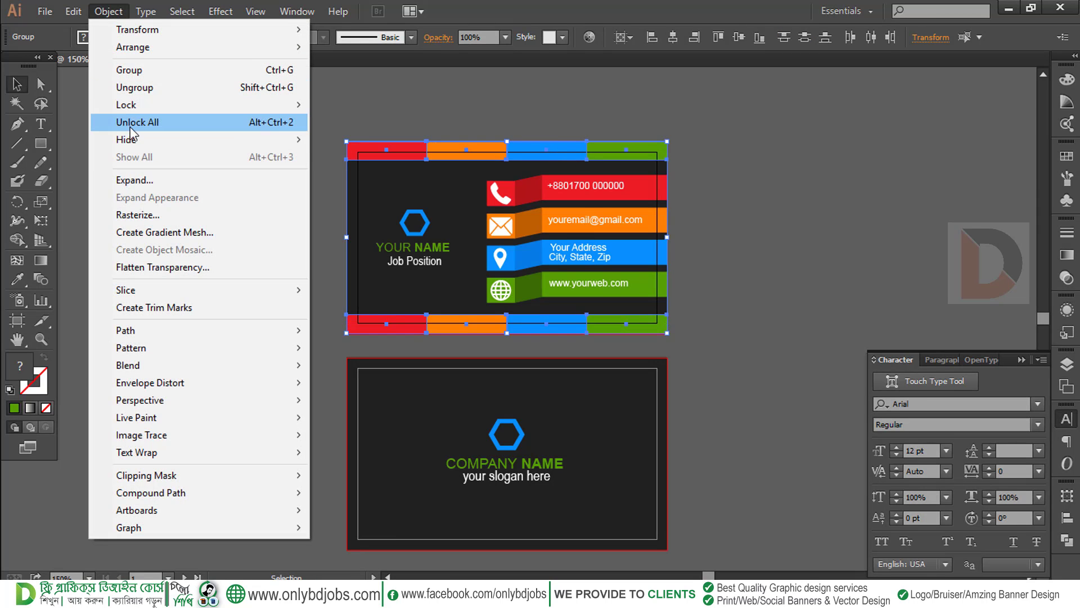
mouse_move(74, 12)
left_click(88, 90)
left_click(74, 12)
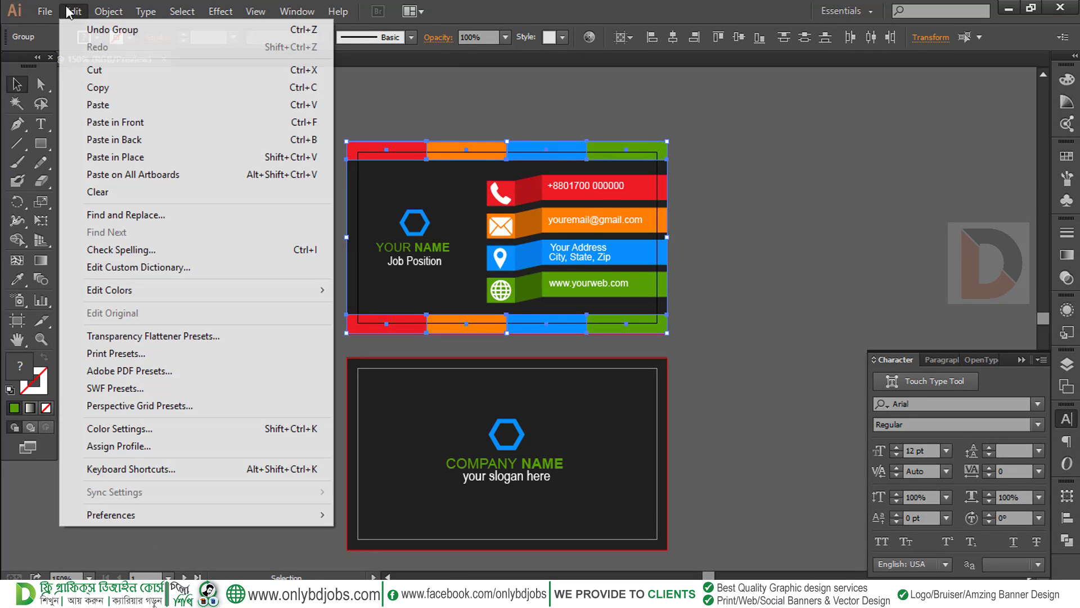
left_click(119, 158)
left_click_drag(456, 153, 448, 375)
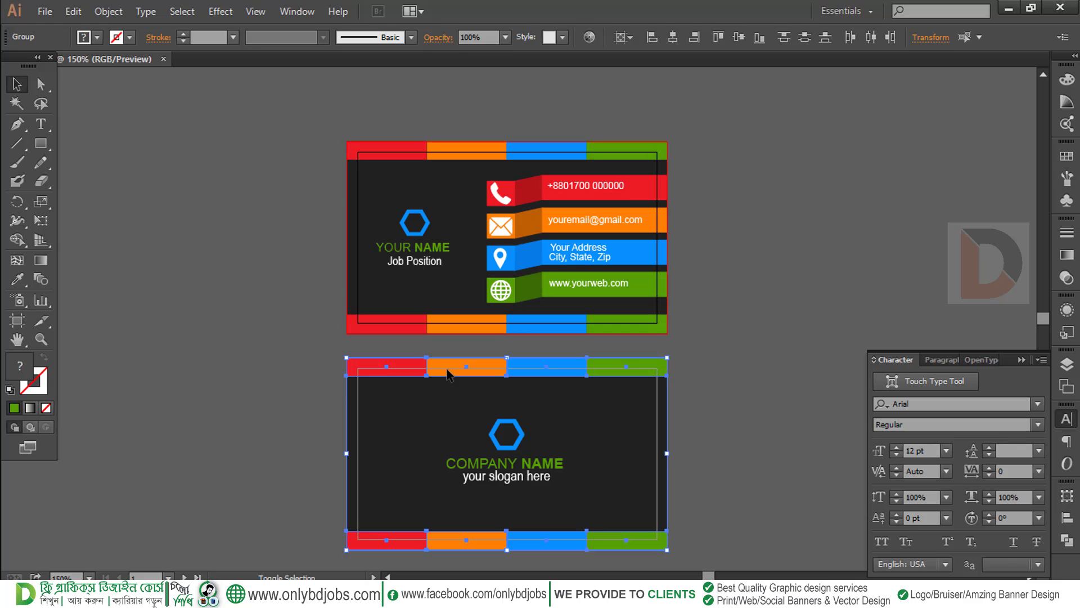
left_click(731, 434)
left_click_drag(667, 474, 670, 397)
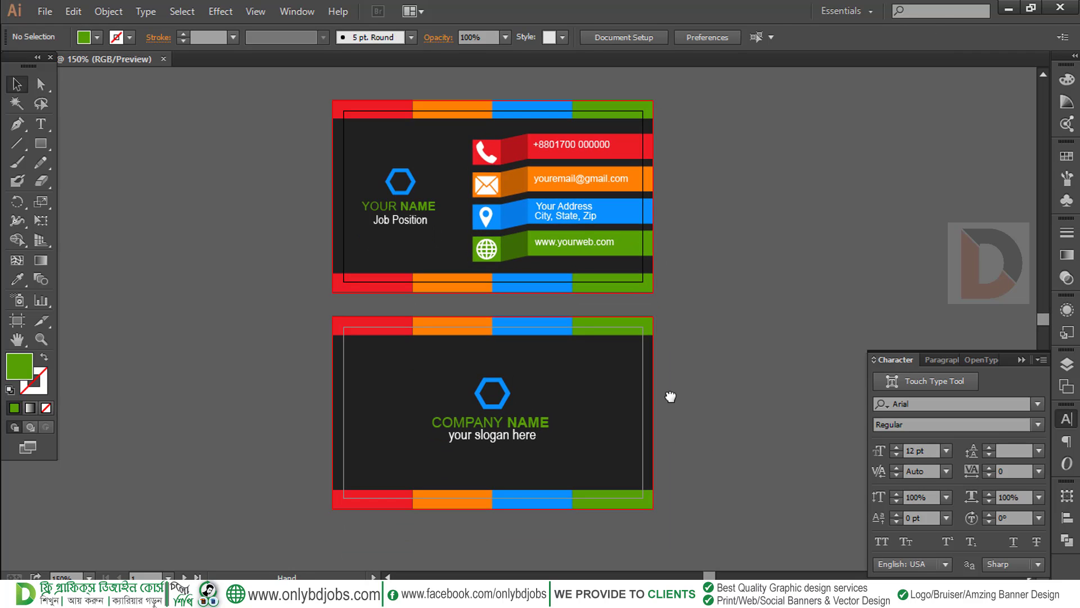